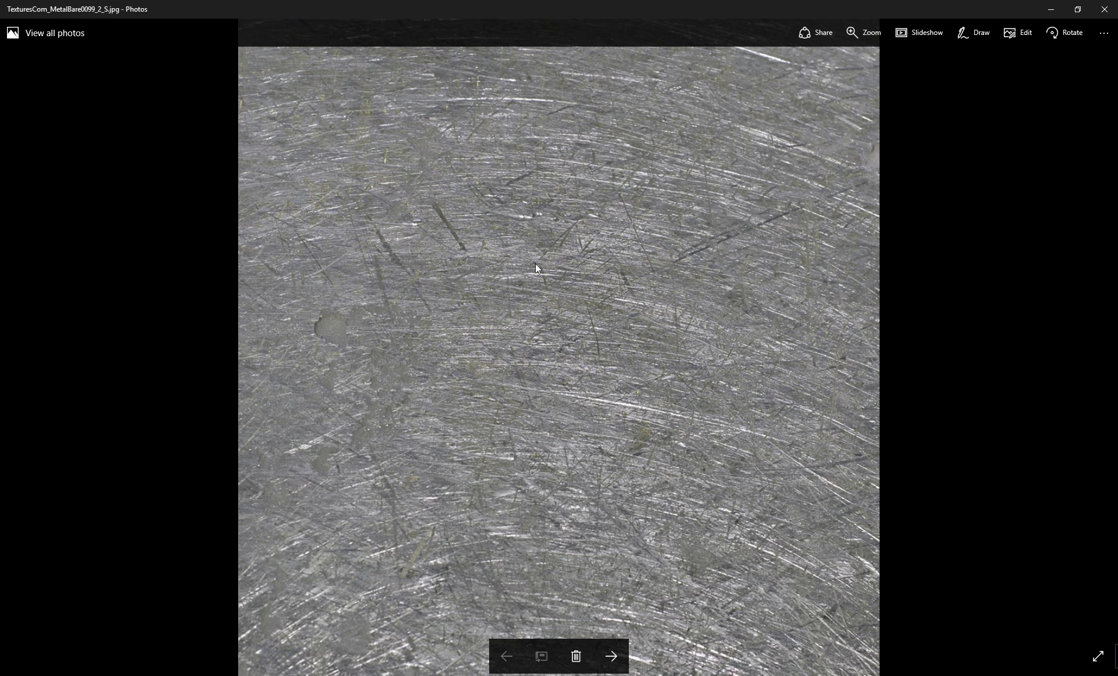
Close the photo viewer, switch to 3ds Max, and load TexturesCom_MetalBare0099_2_S.jpg as a Bitmap in the 12 - Default material's Diffuse slot
left_click(1104, 9)
mouse_move(318, 672)
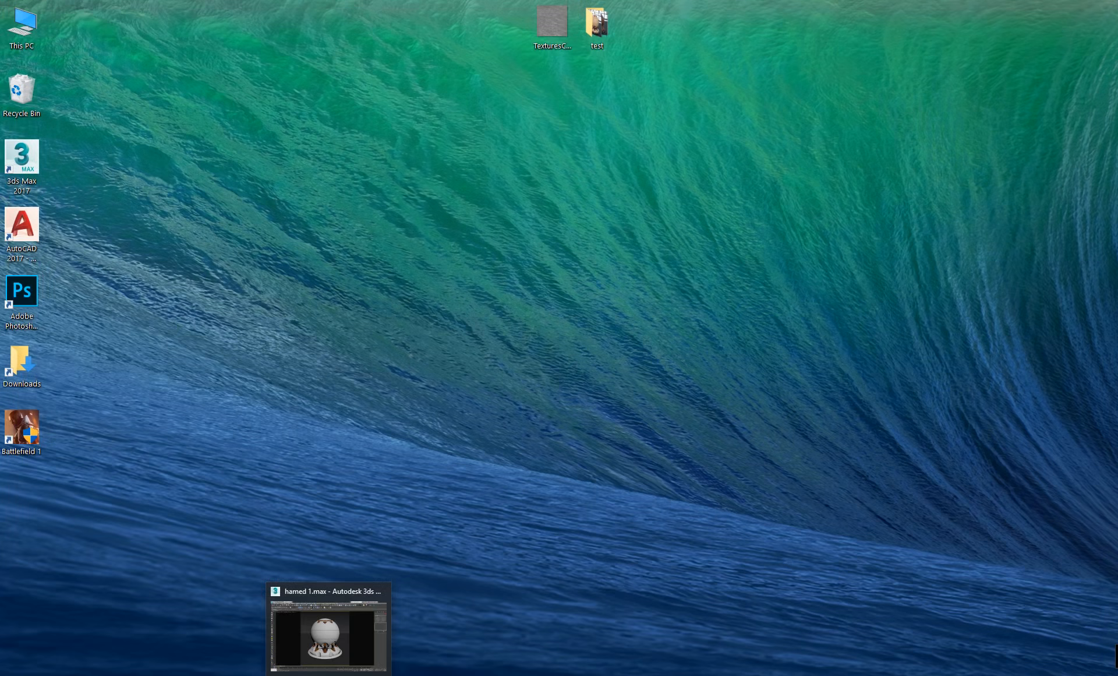
left_click(326, 635)
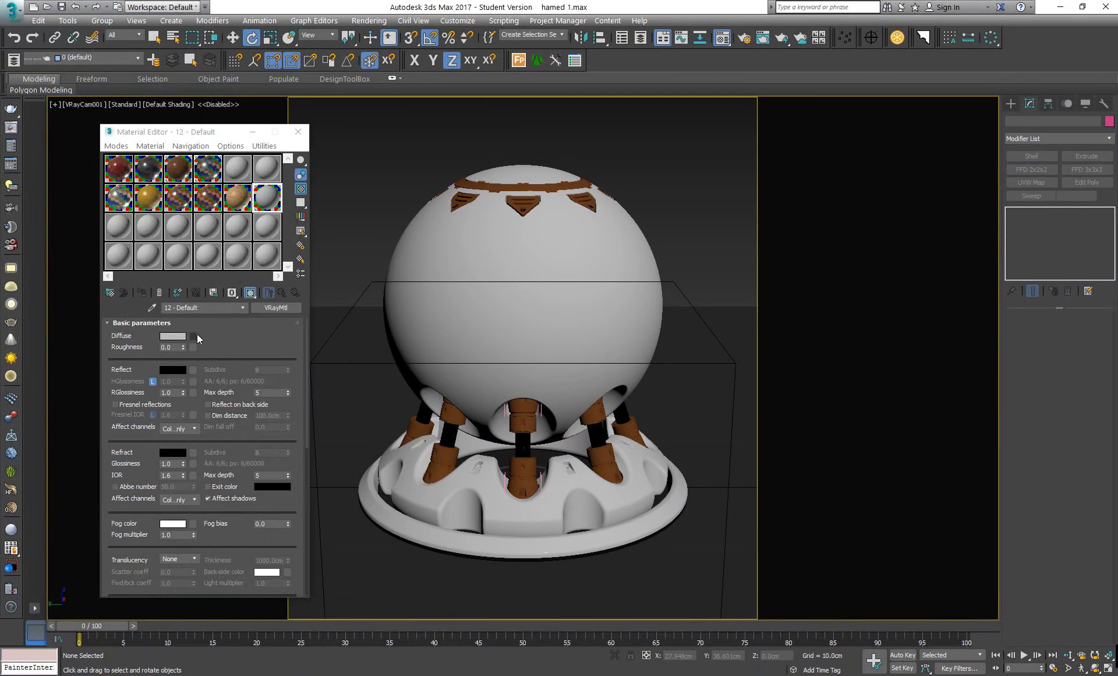
left_click(193, 337)
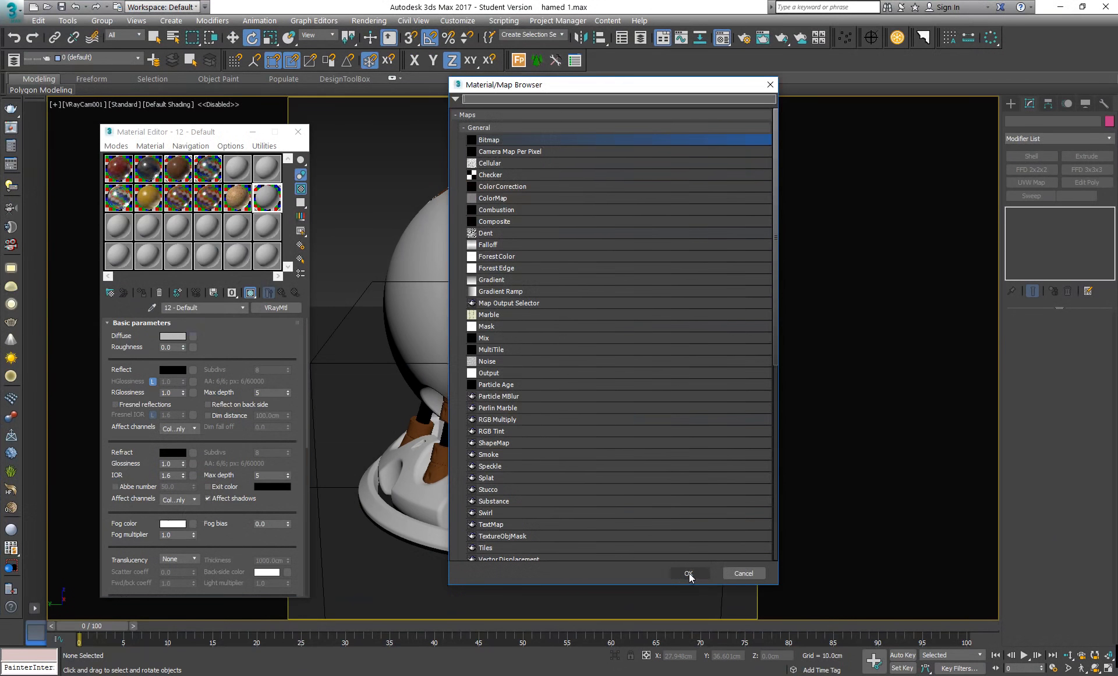
double_click(510, 141)
double_click(412, 185)
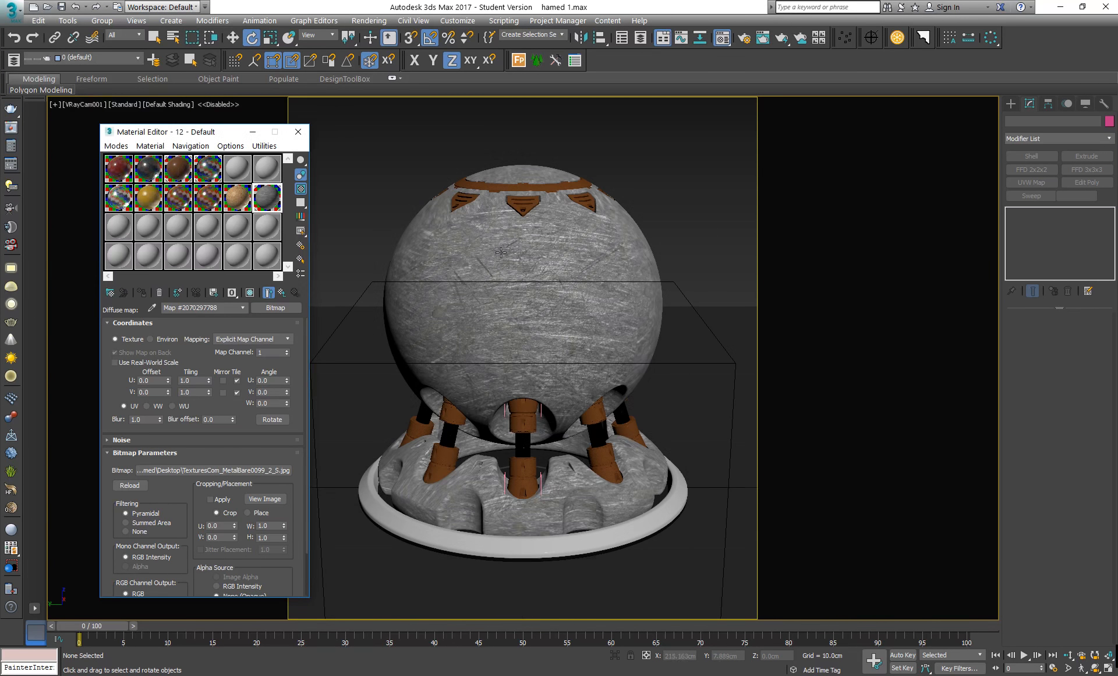
Render the scene to check the diffuse texture, close the frame buffer, and return to the material's basic parameters
left_click(12, 128)
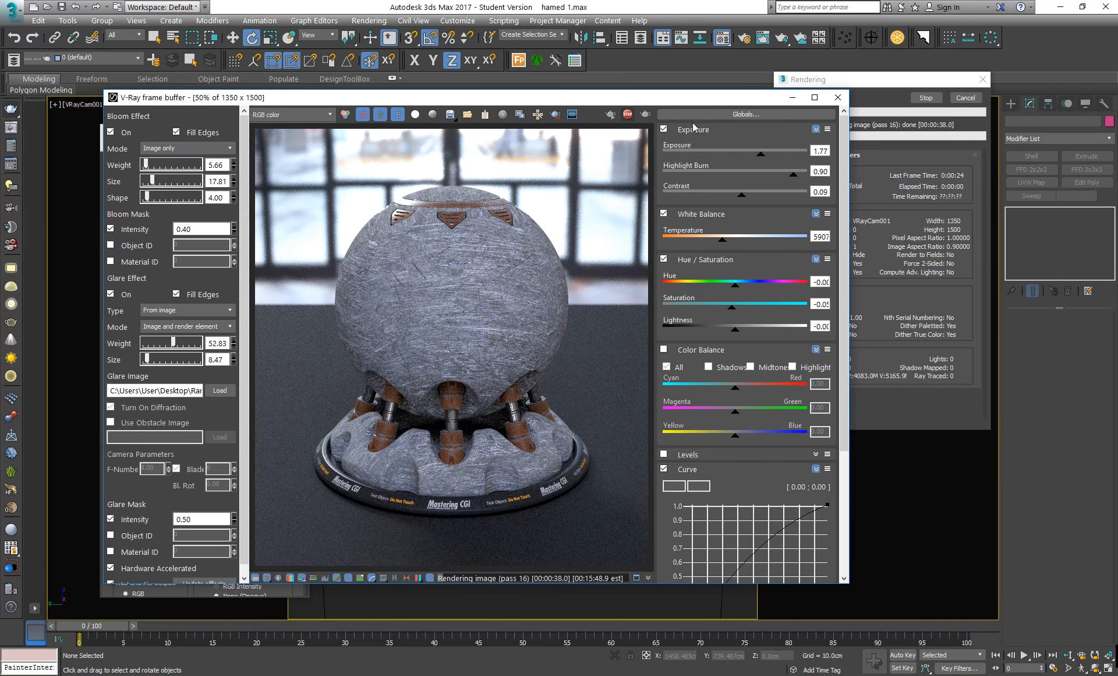
left_click(838, 98)
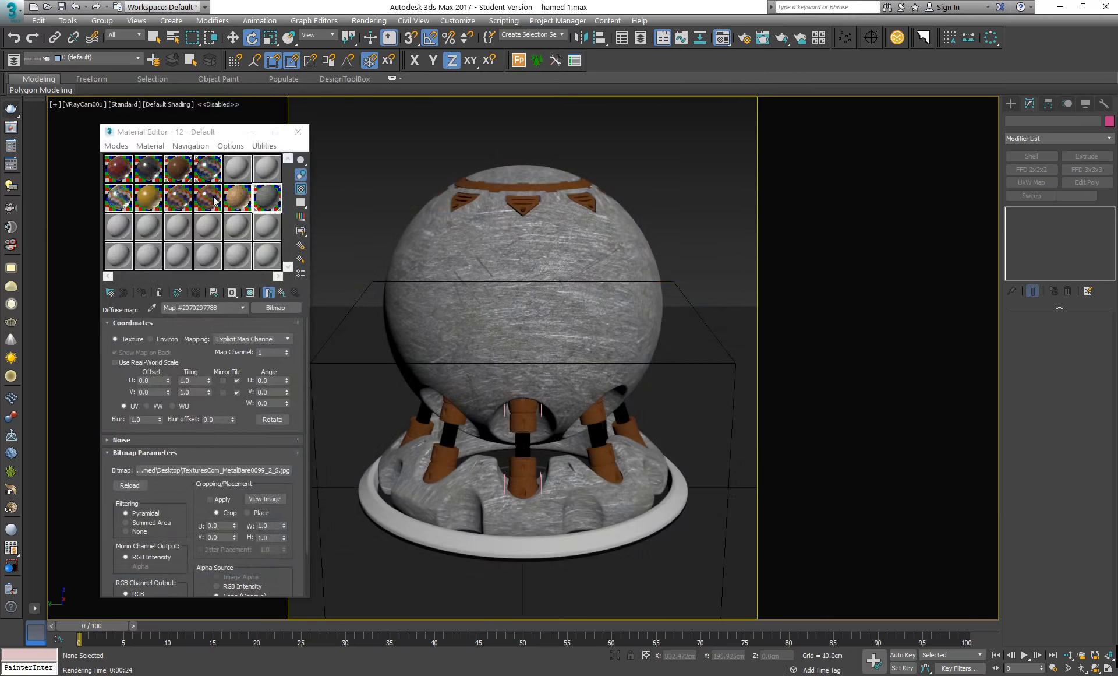
left_click(283, 292)
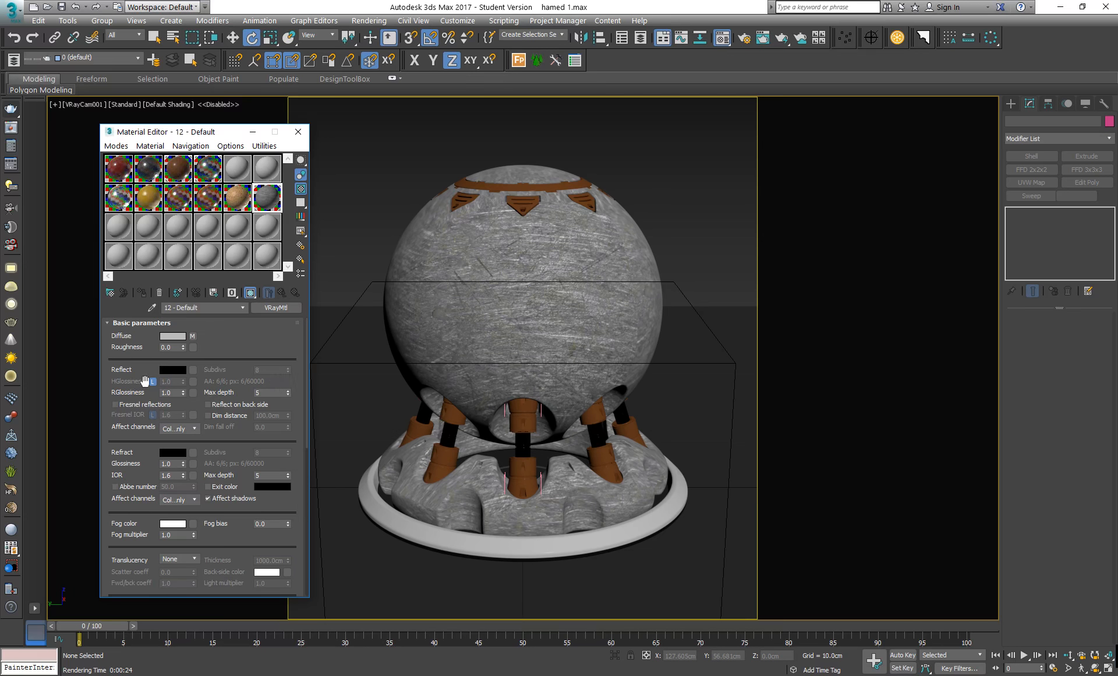
Assign a Falloff map to the material's Reflect slot and place an enlarged sample preview beside the model
left_click(191, 372)
double_click(507, 245)
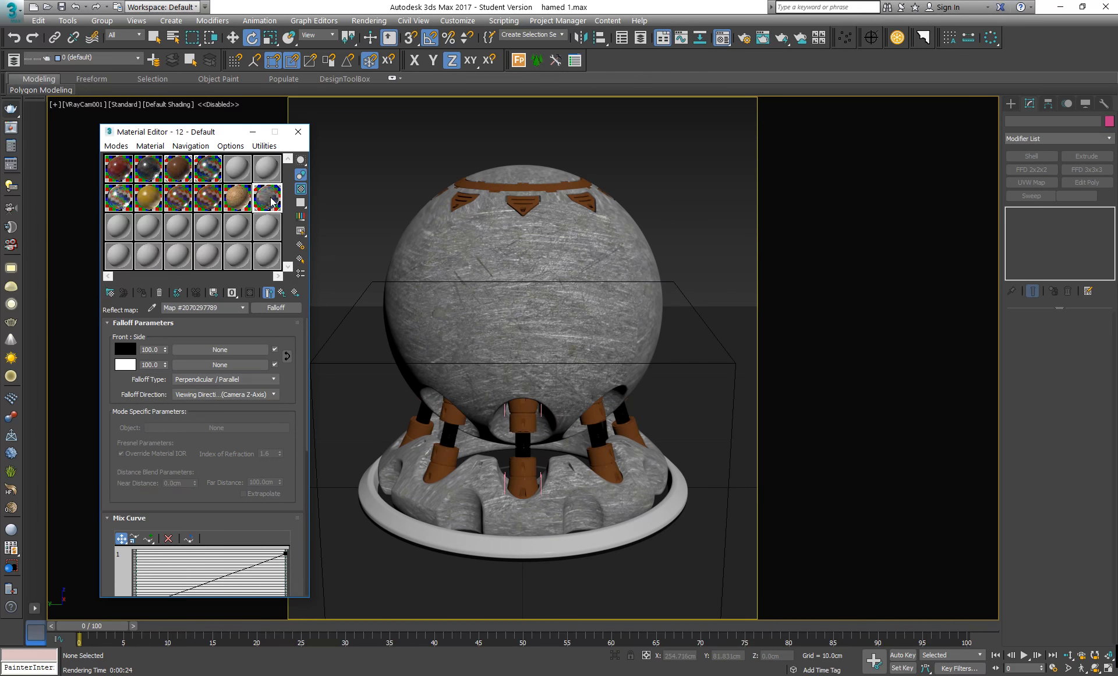
double_click(272, 201)
left_click_drag(442, 52, 853, 138)
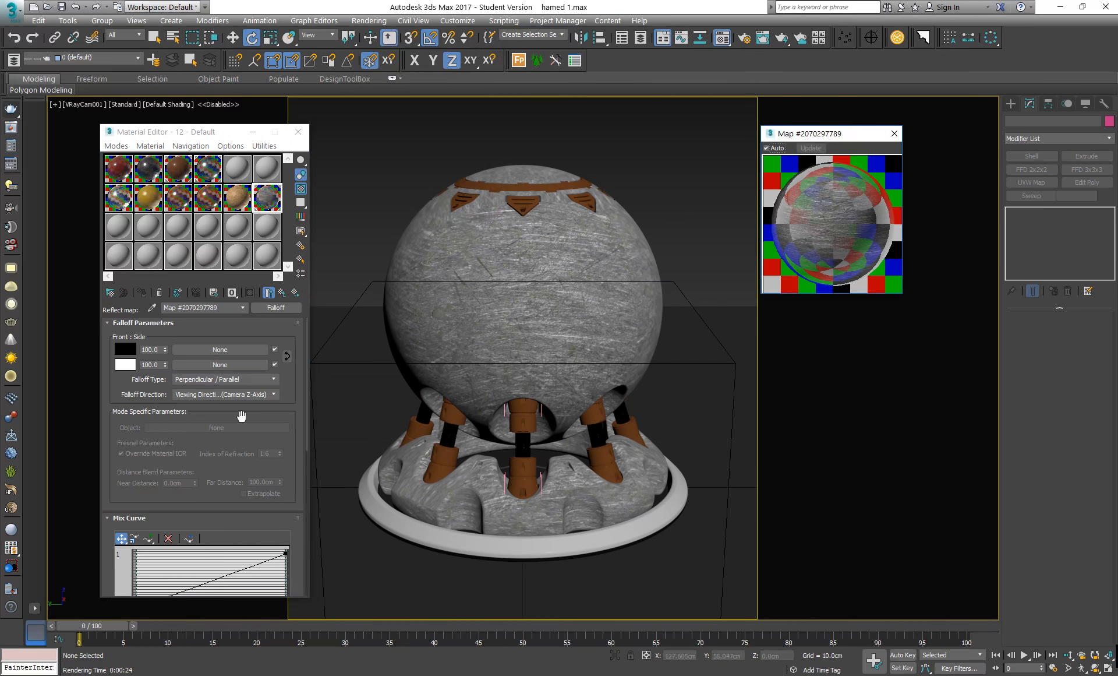
Set the Reflect map's falloff type to Fresnel
left_click(238, 380)
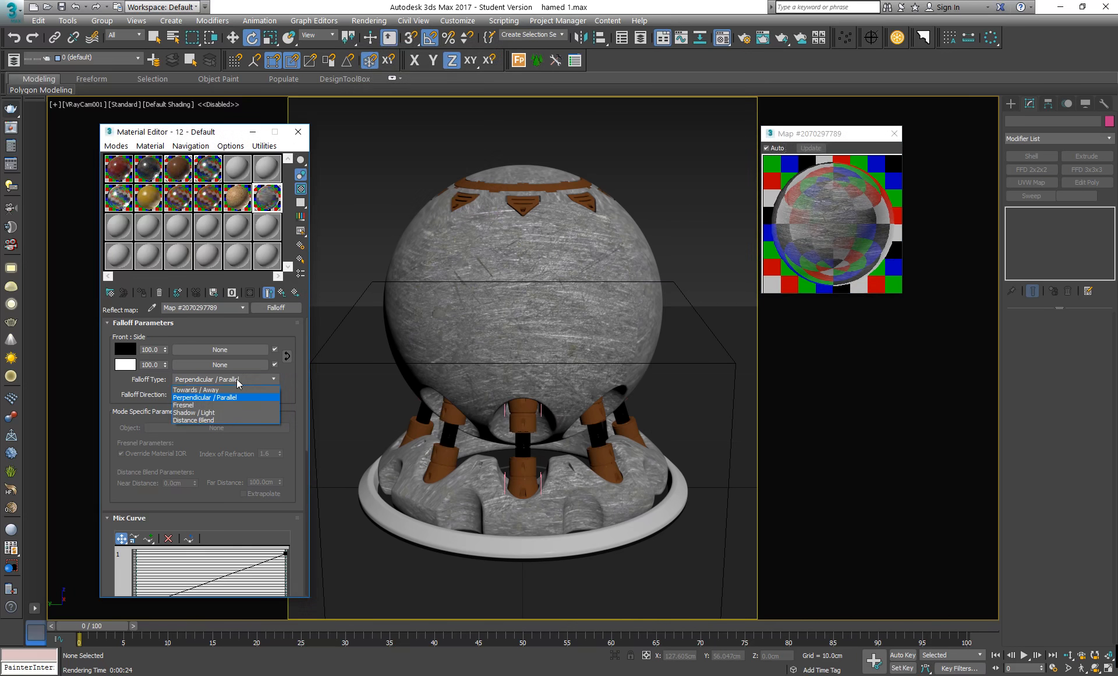
left_click(221, 405)
Switch the Falloff output's color map to RGB and add a Bezier-Smooth point at about 0.786 on the curve
scroll(105, 426, "down", 10)
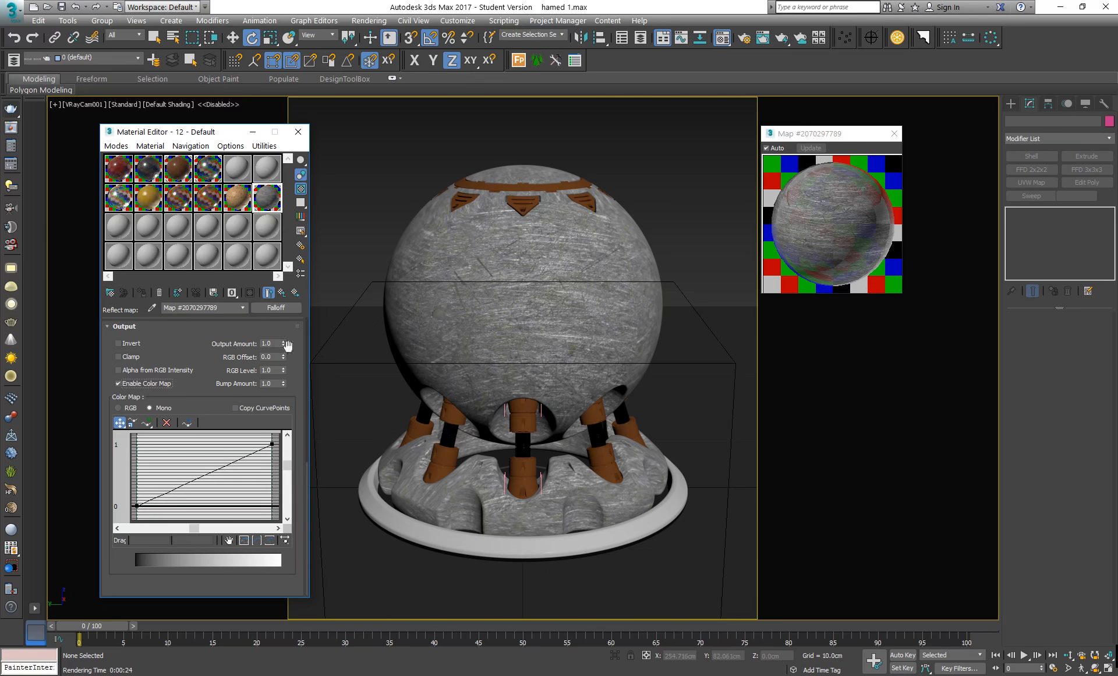
left_click(119, 408)
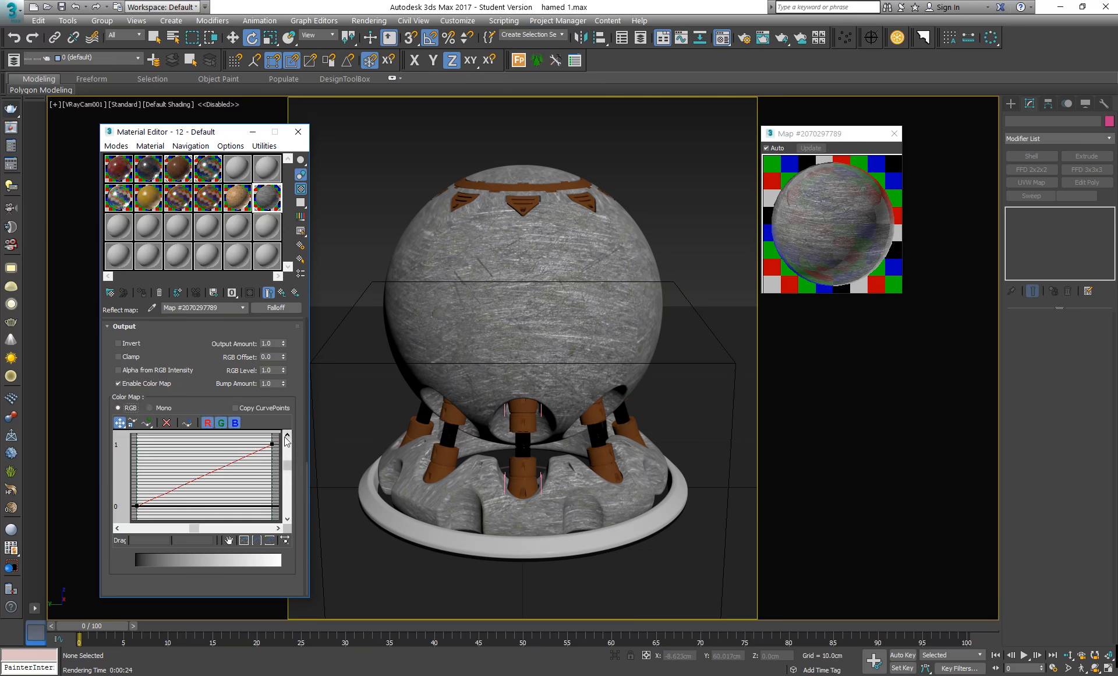
left_click(147, 424)
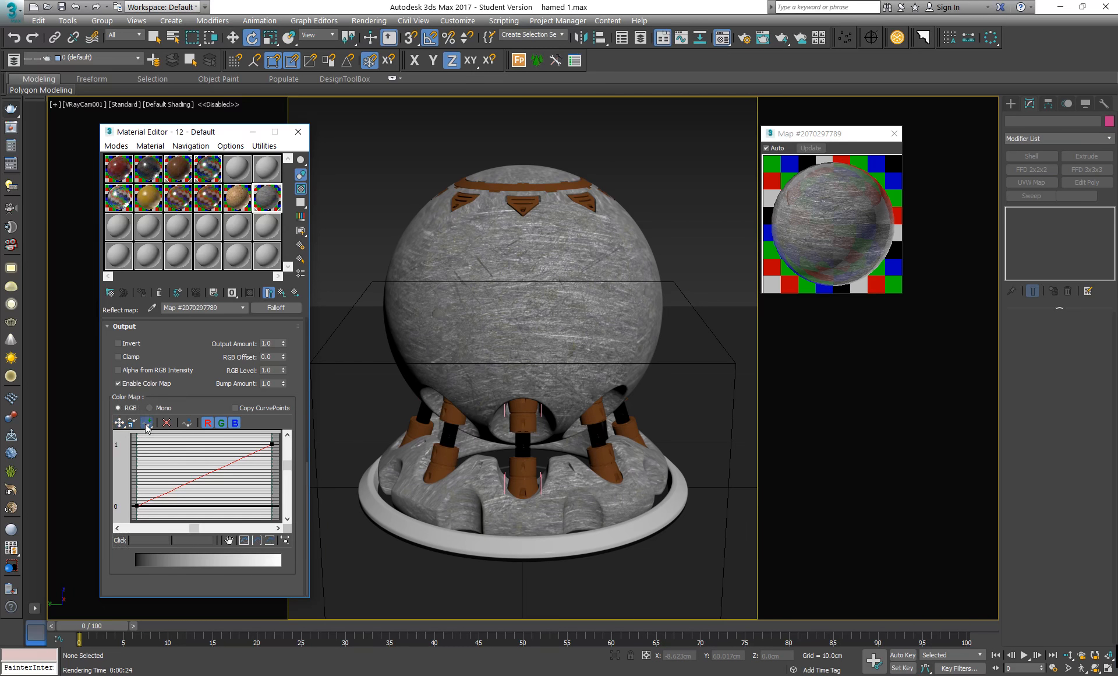
left_click(243, 457)
right_click(245, 462)
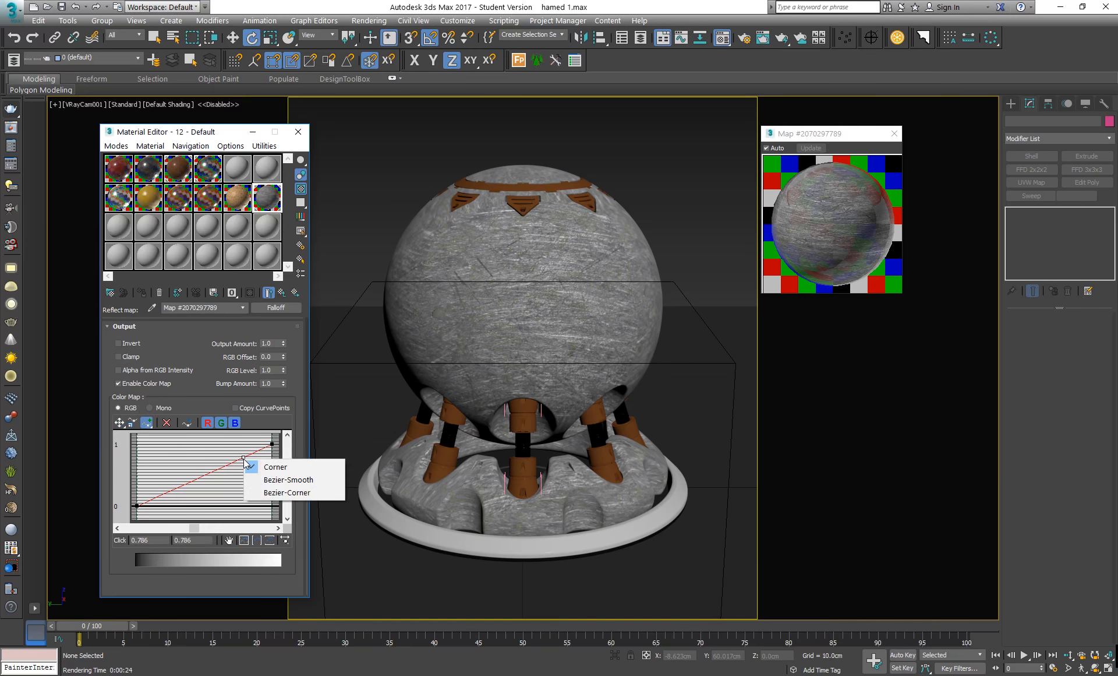
left_click(259, 478)
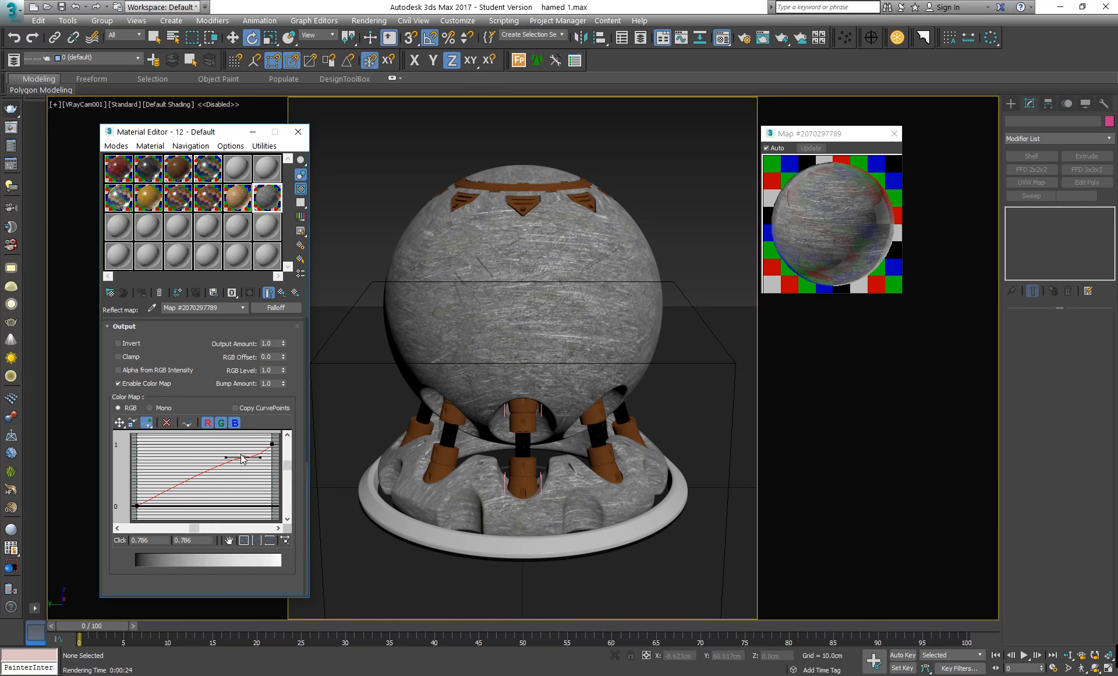
Shape the RGB output curve into an S by moving the new point to about 0.67, 0.777 and tilting its handles
left_click(119, 422)
left_click_drag(244, 456, 239, 448)
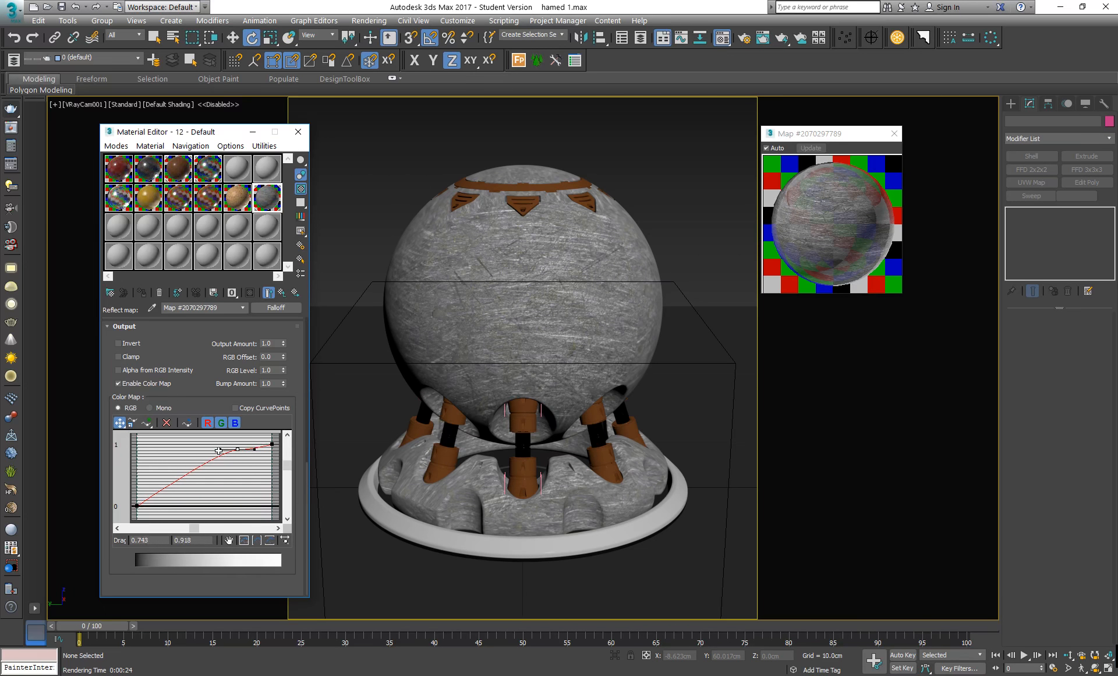
left_click_drag(220, 449, 206, 479)
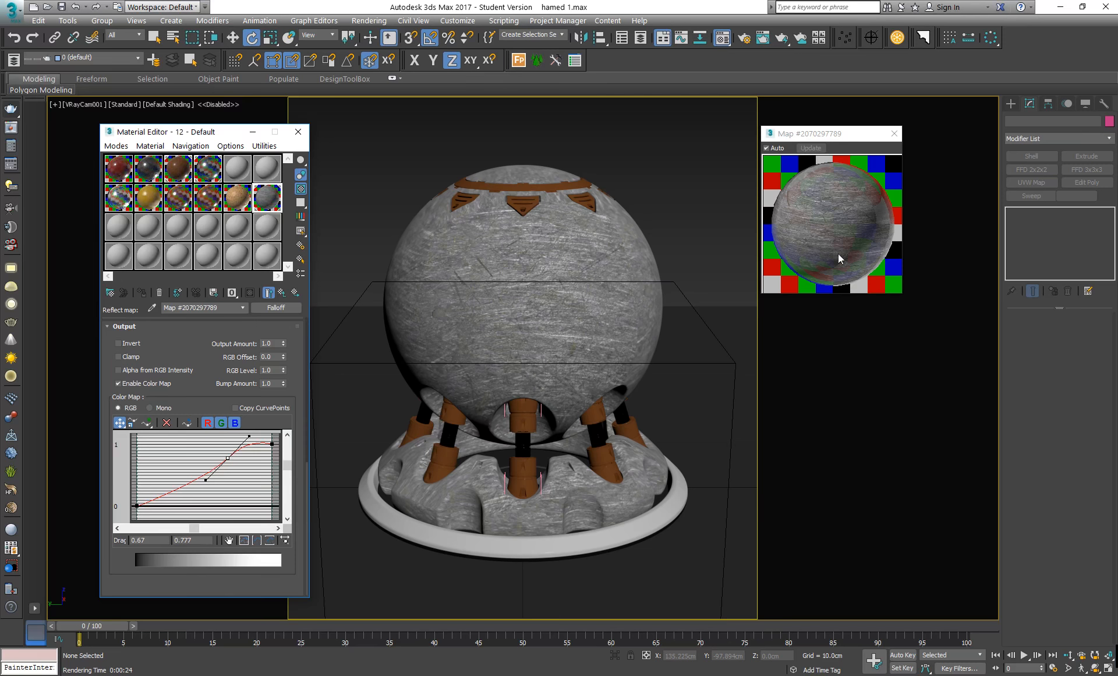
left_click_drag(854, 130, 853, 110)
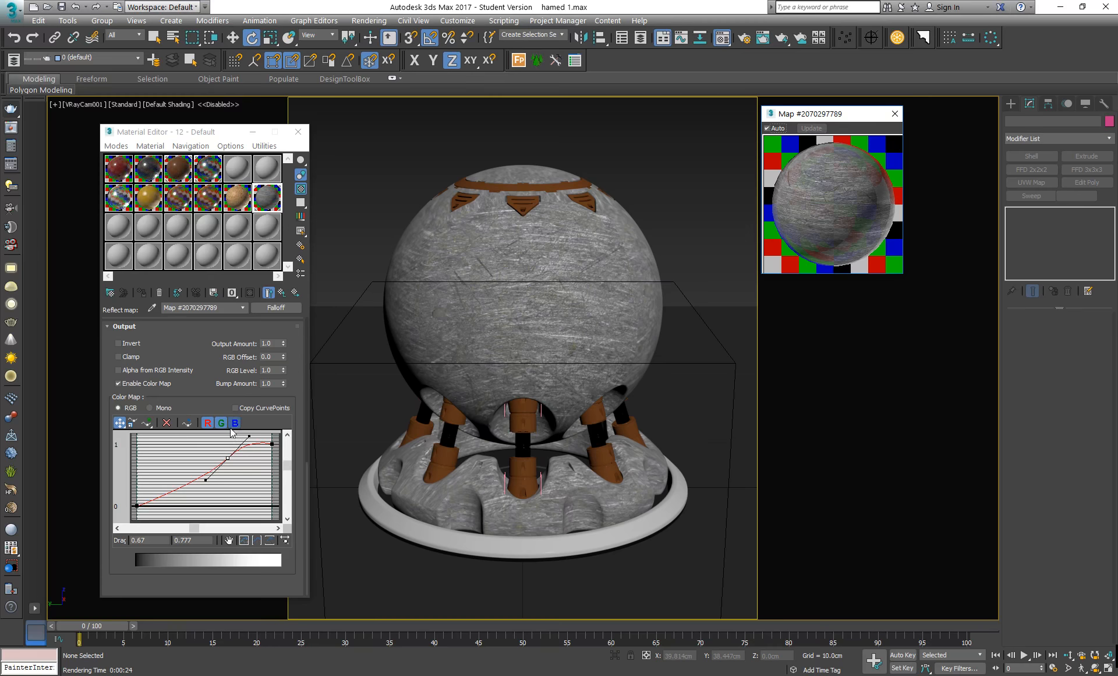
Isolate the green channel curve and move its middle point to about 0.632, 0.843
left_click(222, 425)
left_click(222, 424)
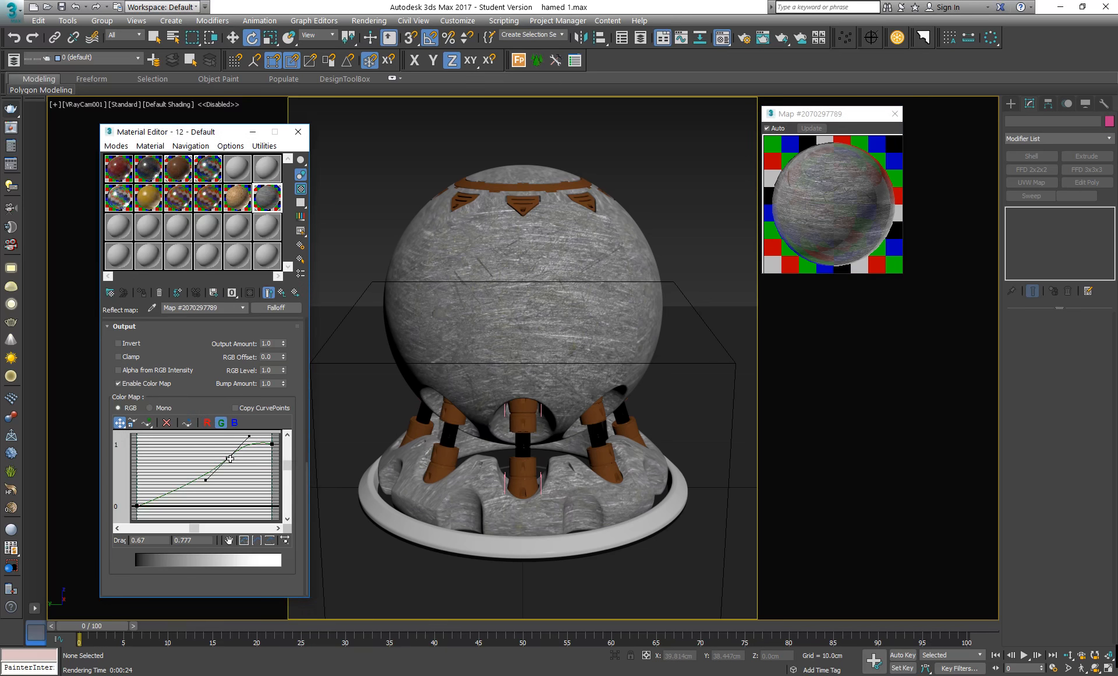
left_click_drag(230, 457, 224, 455)
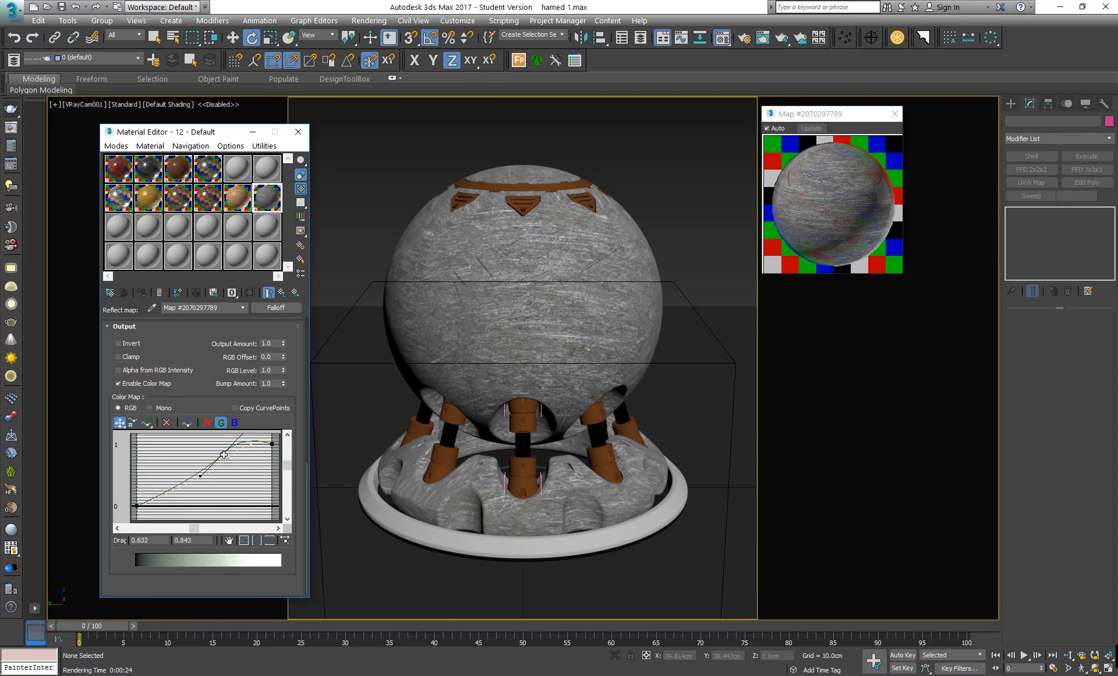
Isolate the blue channel curve and lower its middle point to about 0.597, 0.645
left_click(207, 423)
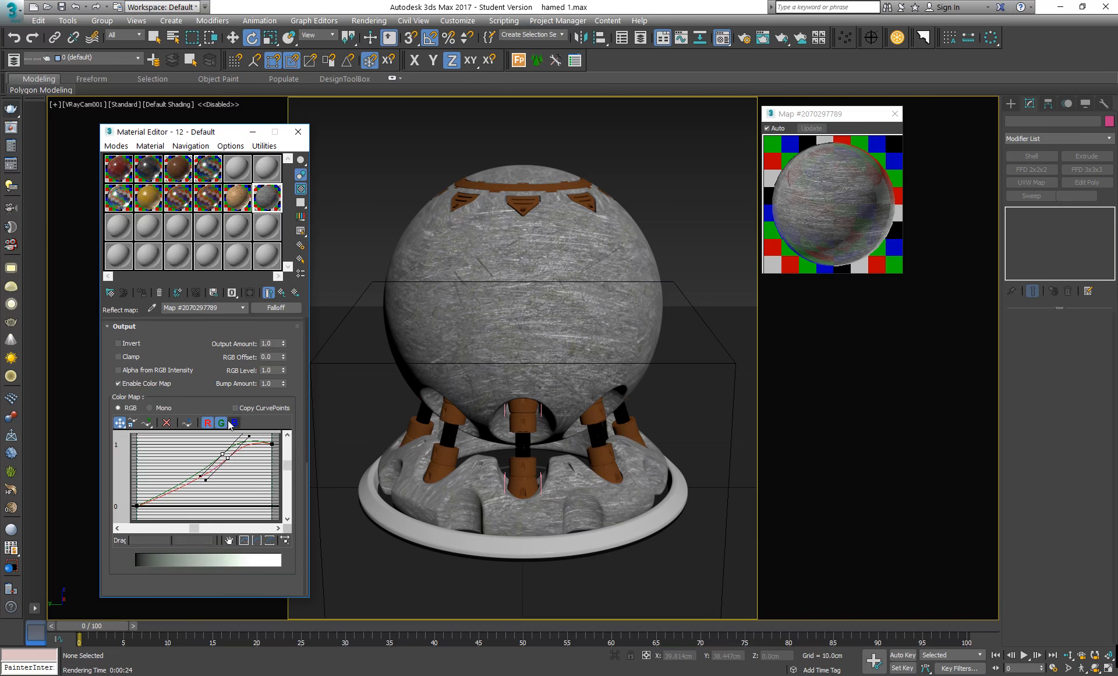
left_click(227, 422)
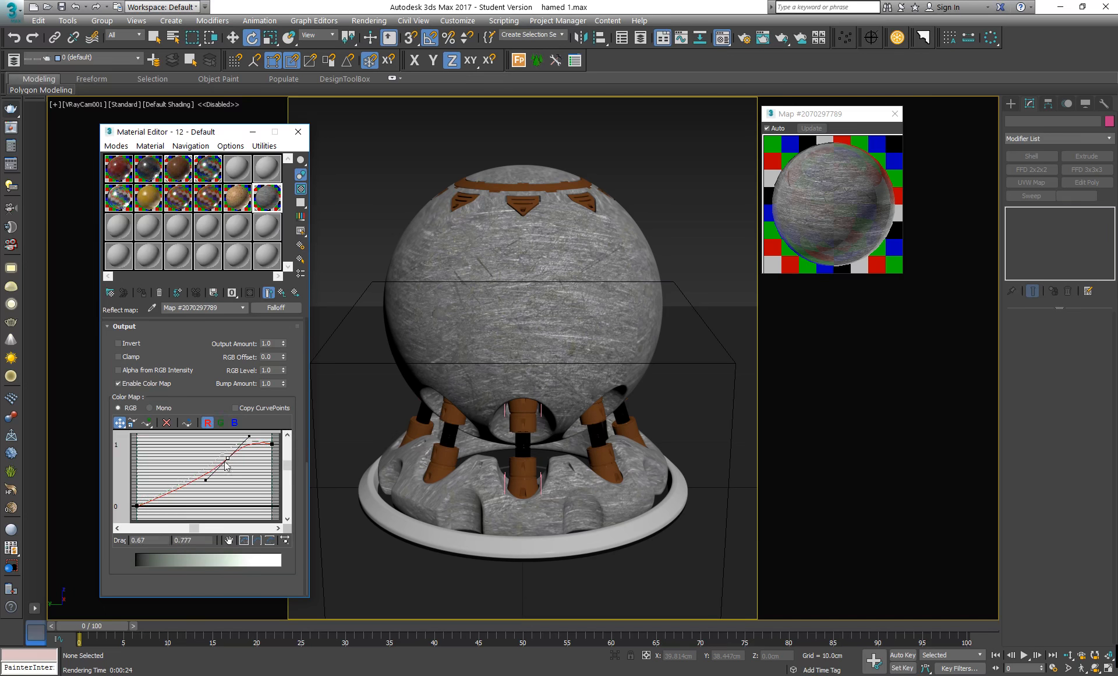
left_click_drag(226, 458, 230, 456)
left_click(235, 425)
left_click(205, 425)
left_click_drag(229, 456, 219, 464)
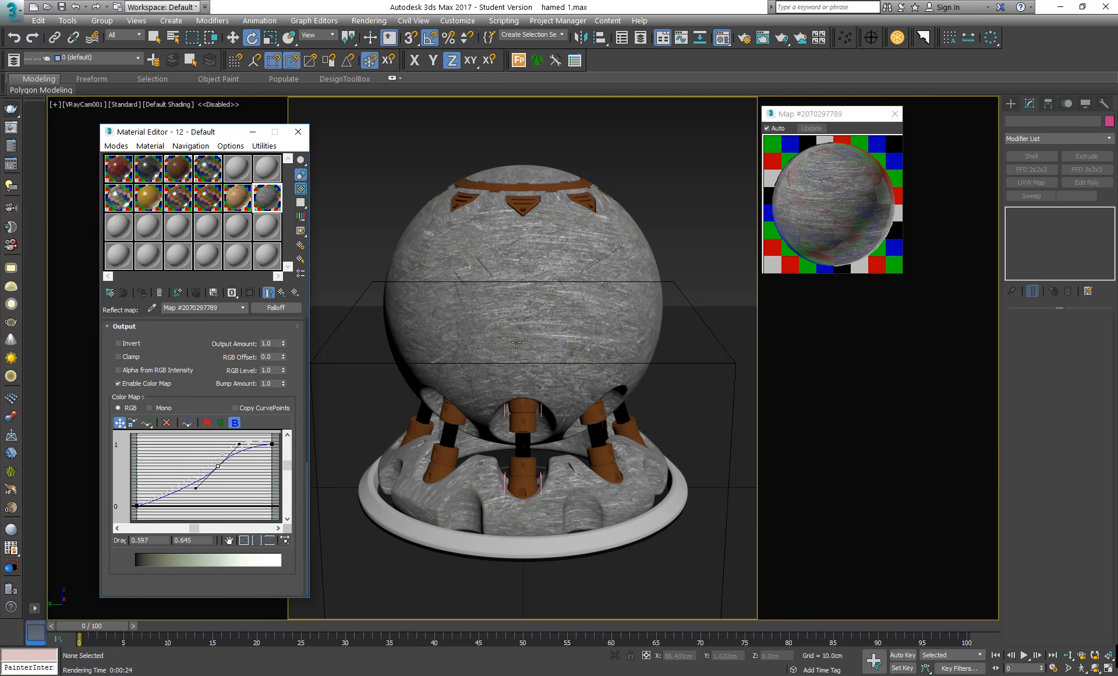
Lower the Blur value of the Diffuse bitmap, and reopen the Reflect Falloff map at its output curves
left_click(282, 291)
left_click(192, 336)
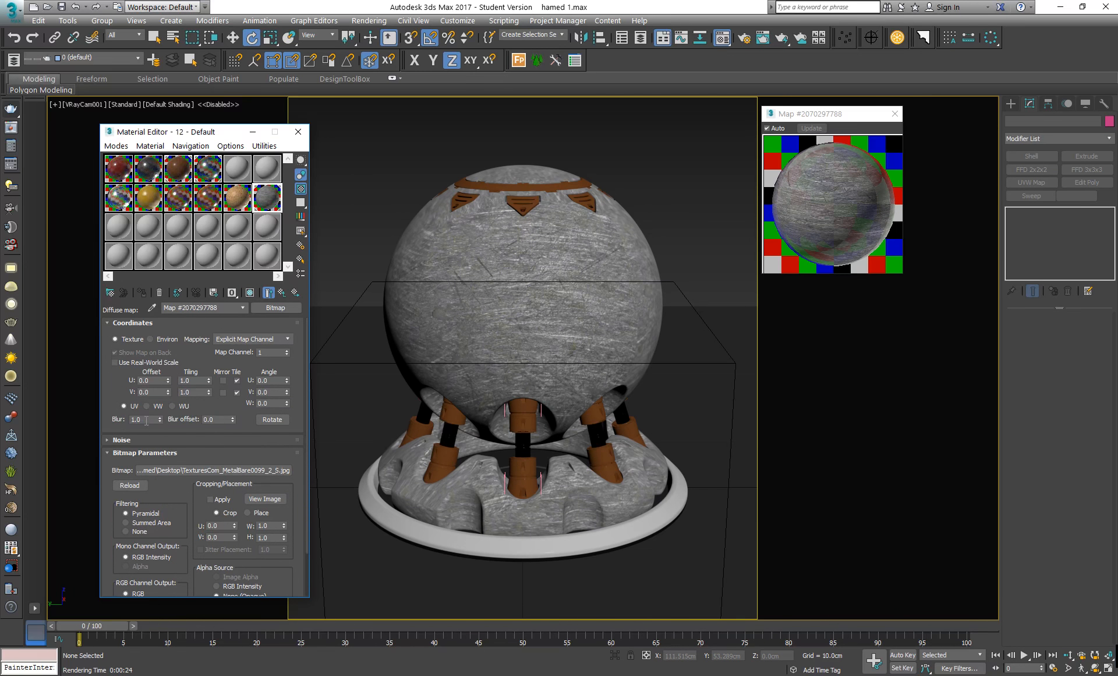
left_click_drag(159, 421, 157, 463)
left_click(282, 293)
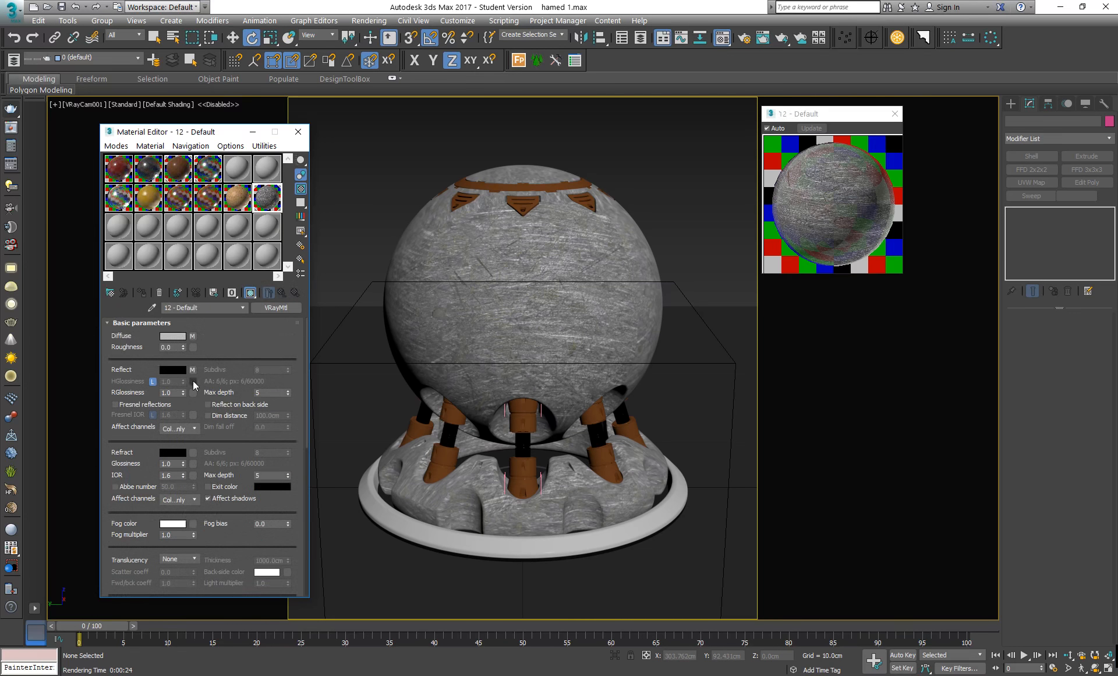
left_click(192, 370)
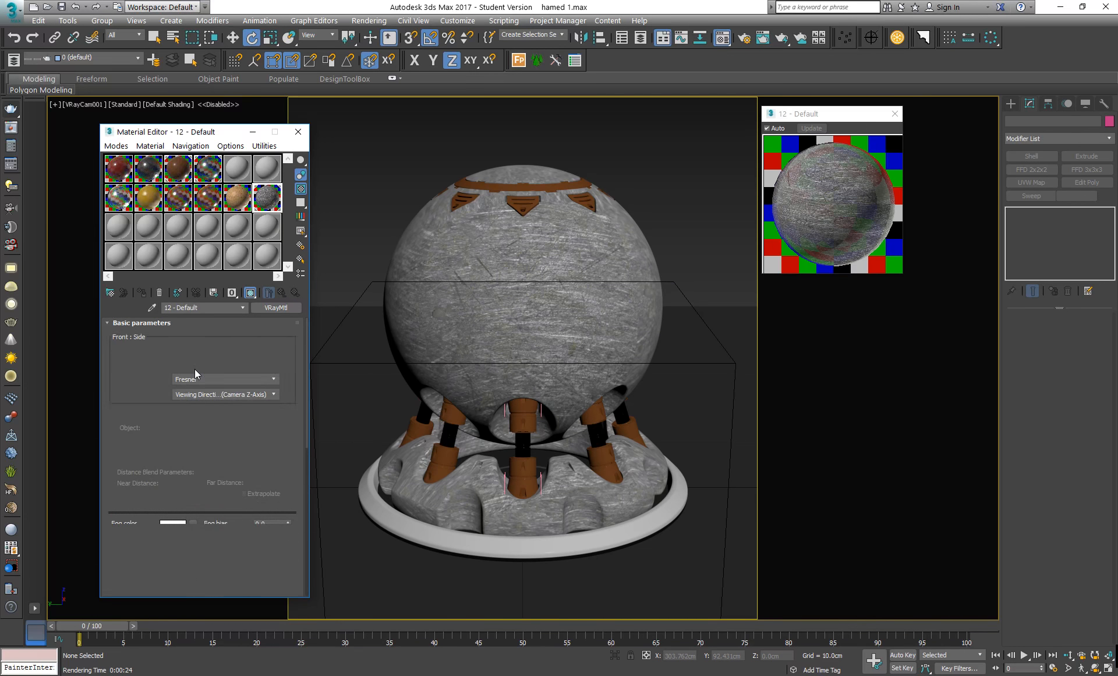
left_click_drag(135, 416, 170, 234)
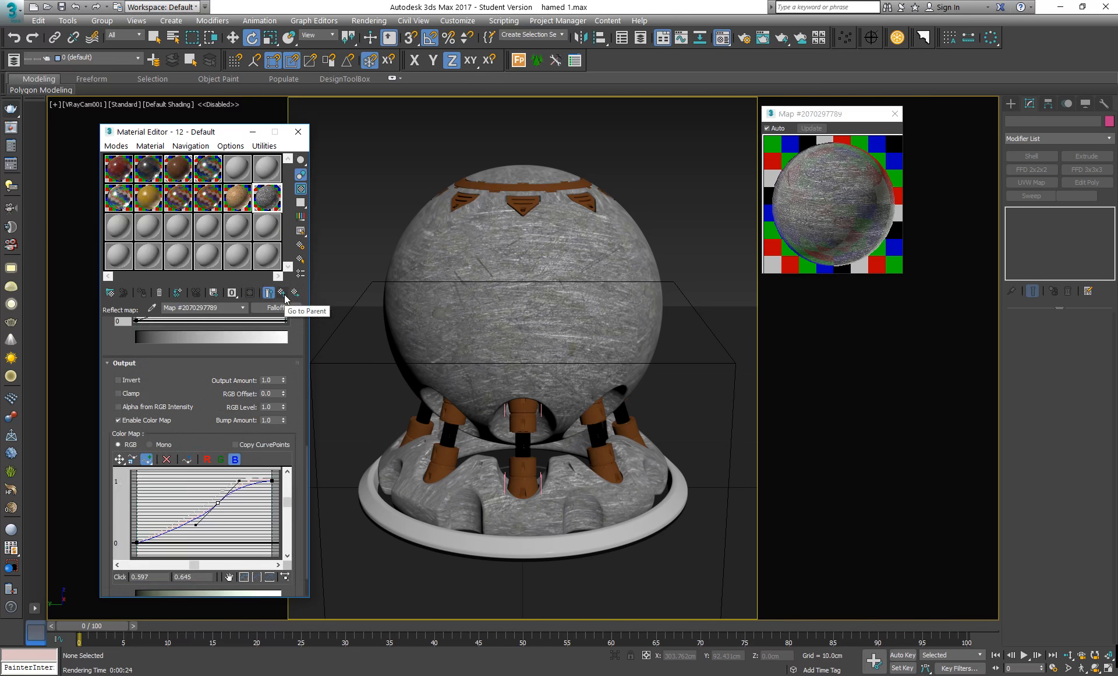
Open the V-Ray frame buffer and render only a region covering the upper-left part of the sphere
left_click(11, 128)
left_click(556, 114)
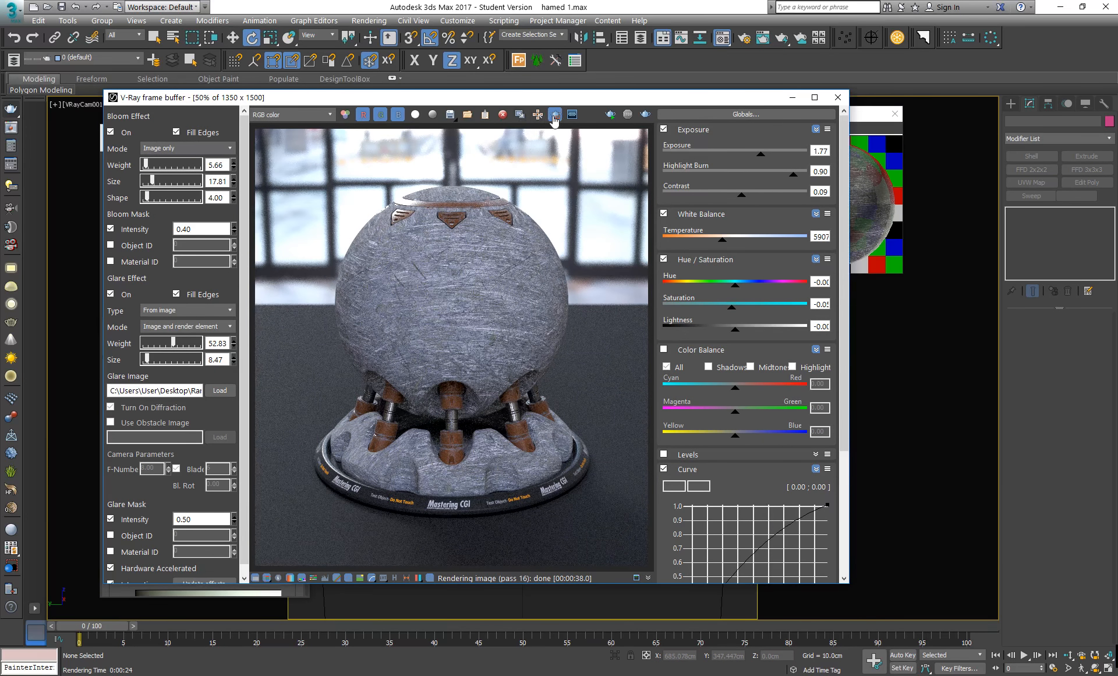
left_click_drag(452, 189, 320, 291)
left_click(645, 114)
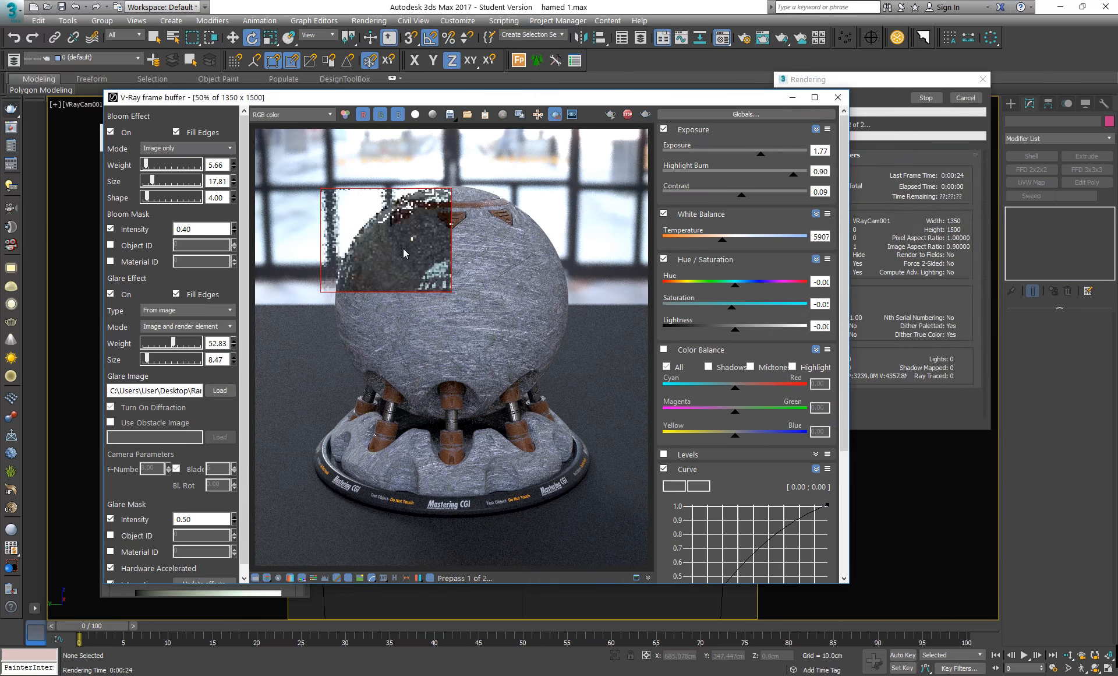
Examine the reflections and scratches in the rendered region close up and in the full image
double_click(405, 252)
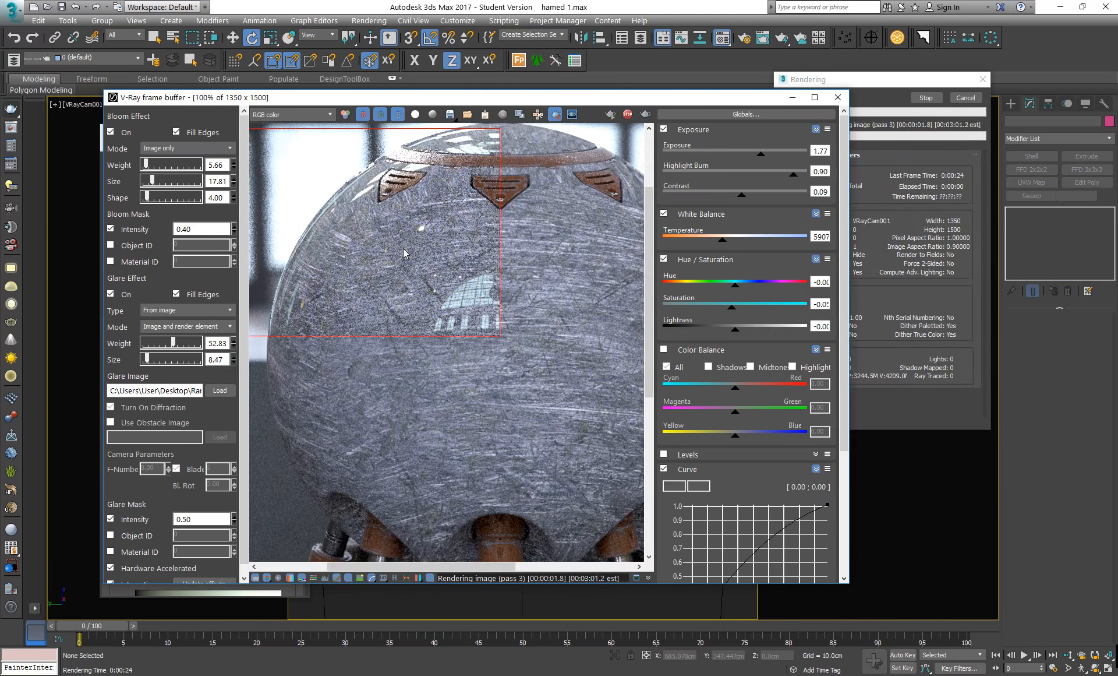
scroll(466, 293, "up", 2)
middle_click_drag(368, 257, 444, 306)
scroll(446, 303, "down", 2)
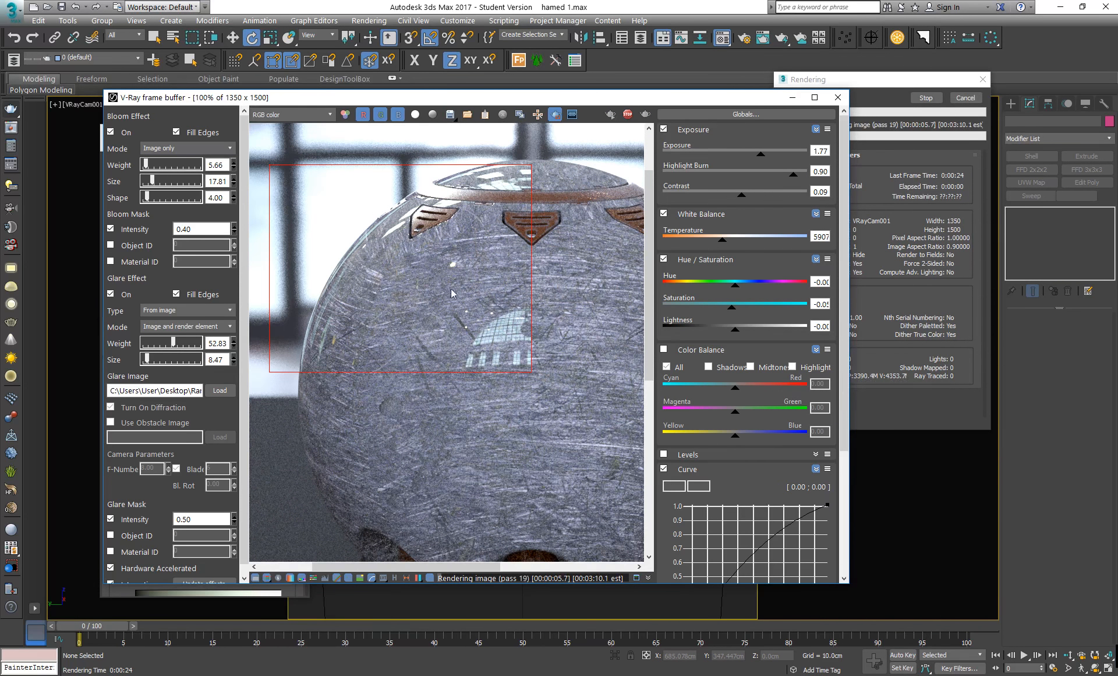
scroll(495, 331, "up", 2)
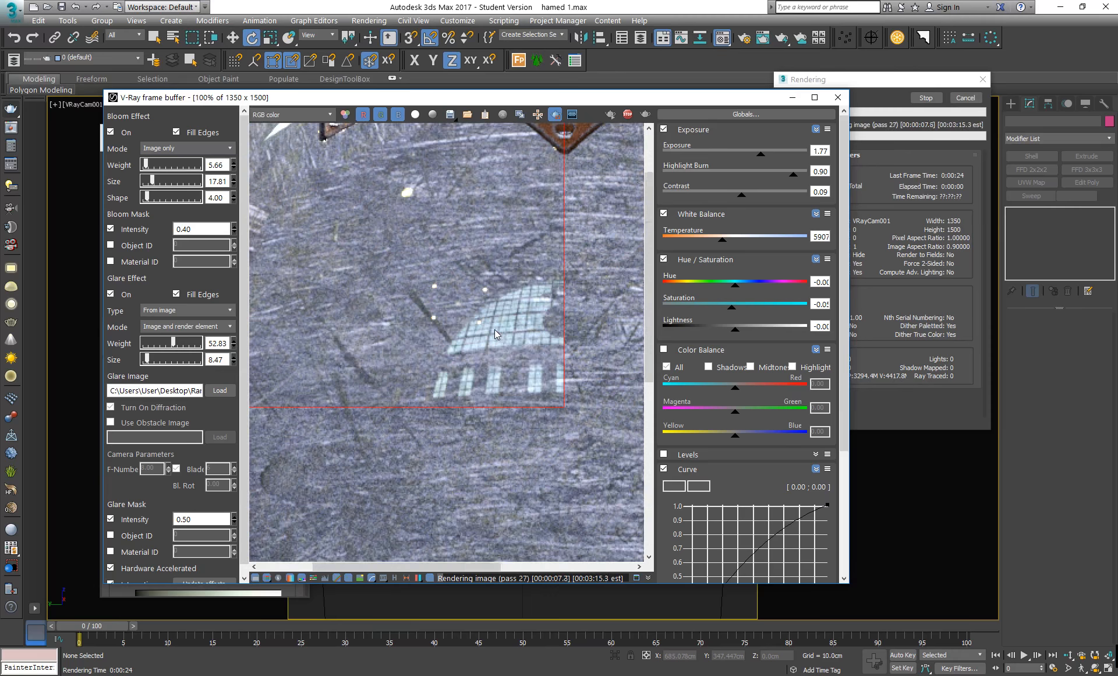
scroll(494, 329, "down", 2)
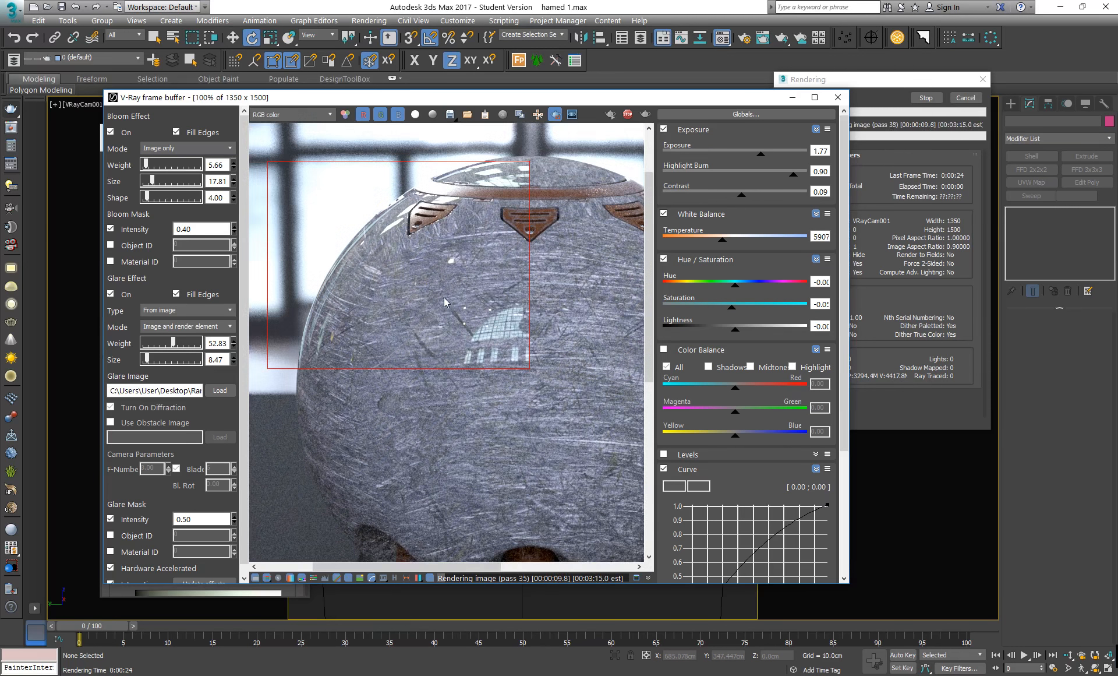
scroll(444, 302, "down", 2)
scroll(411, 254, "up", 4)
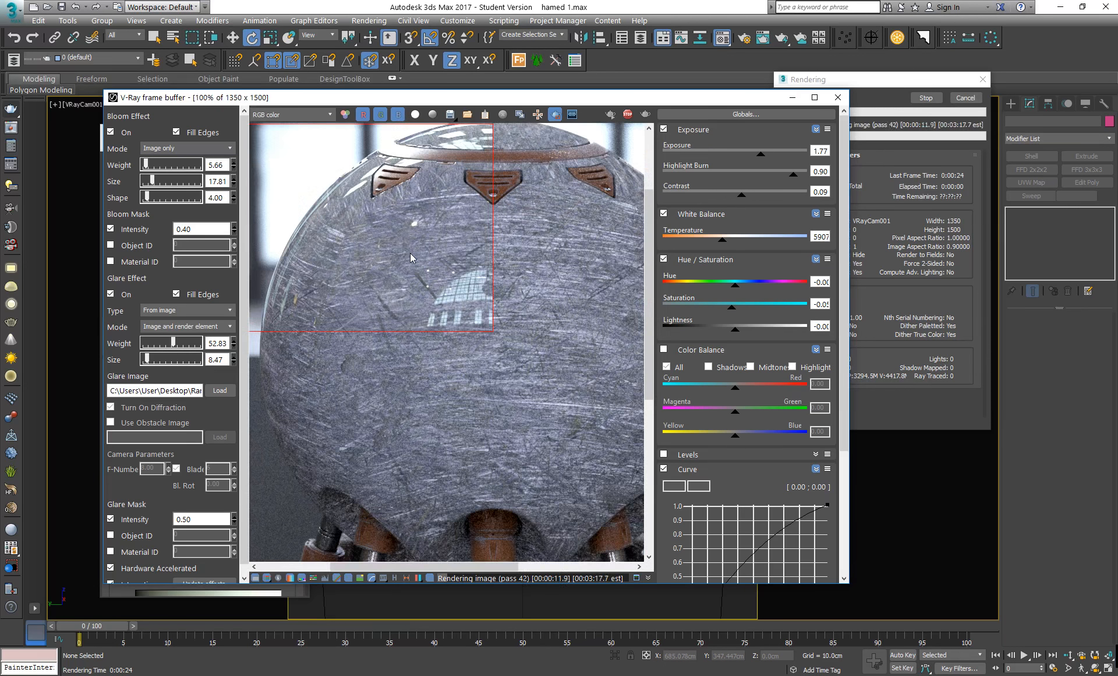
scroll(411, 254, "down", 2)
scroll(410, 257, "down", 1)
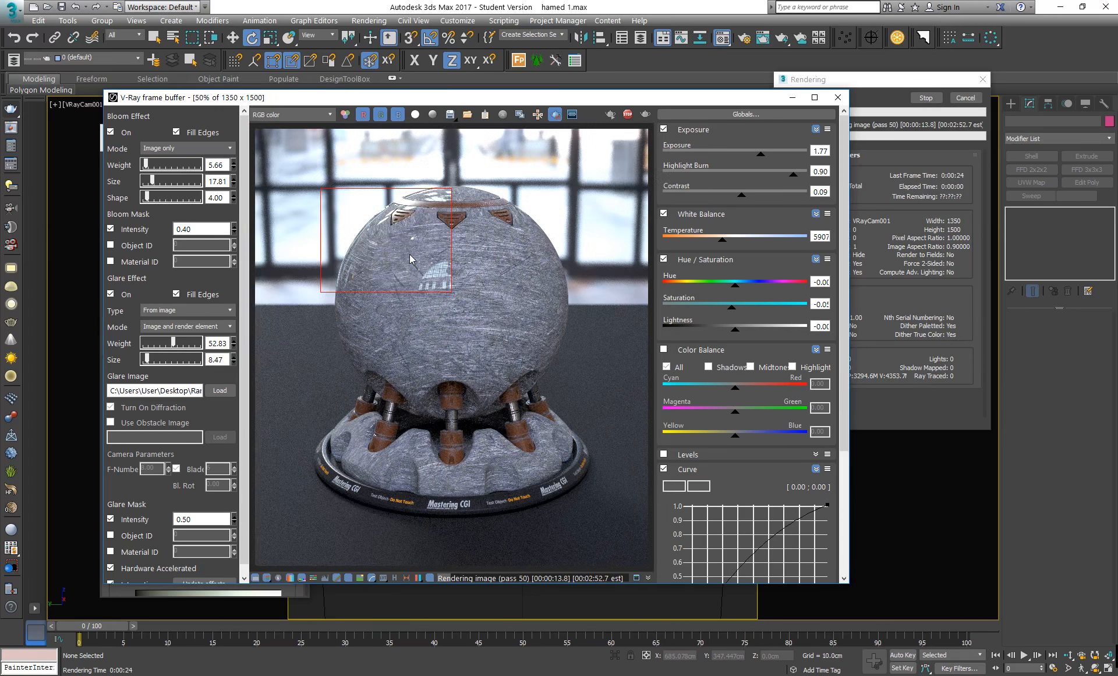
Compare the window reflection and scratches on the sphere at full size with the fitted view of the render
scroll(387, 254, "up", 2)
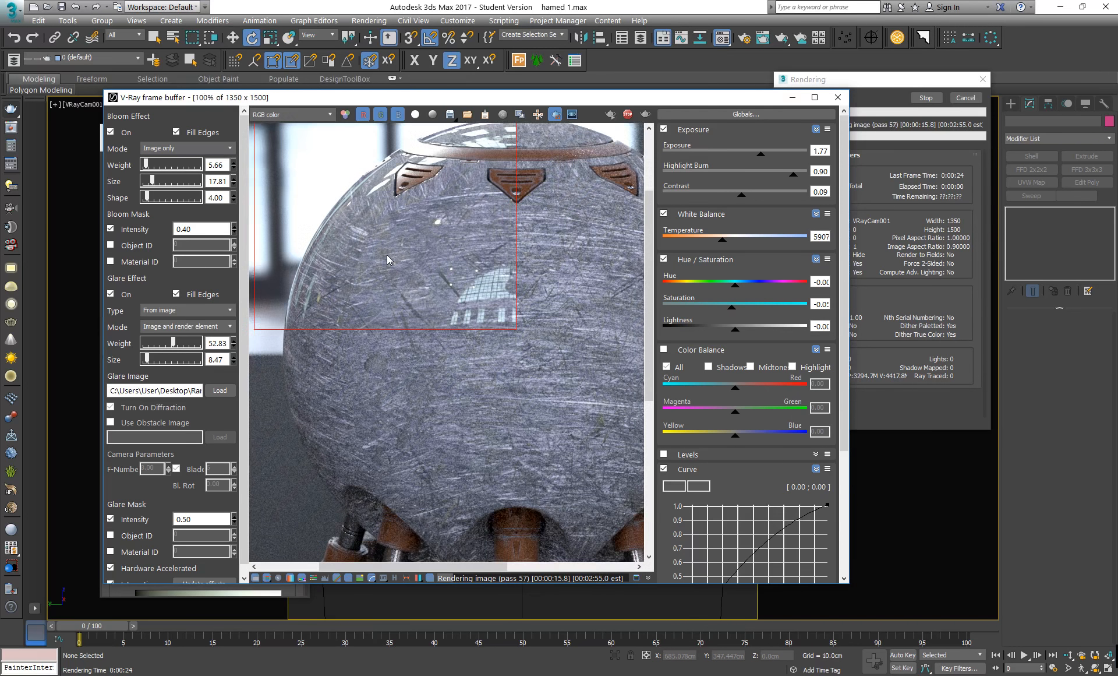
scroll(387, 254, "down", 2)
scroll(414, 252, "up", 1)
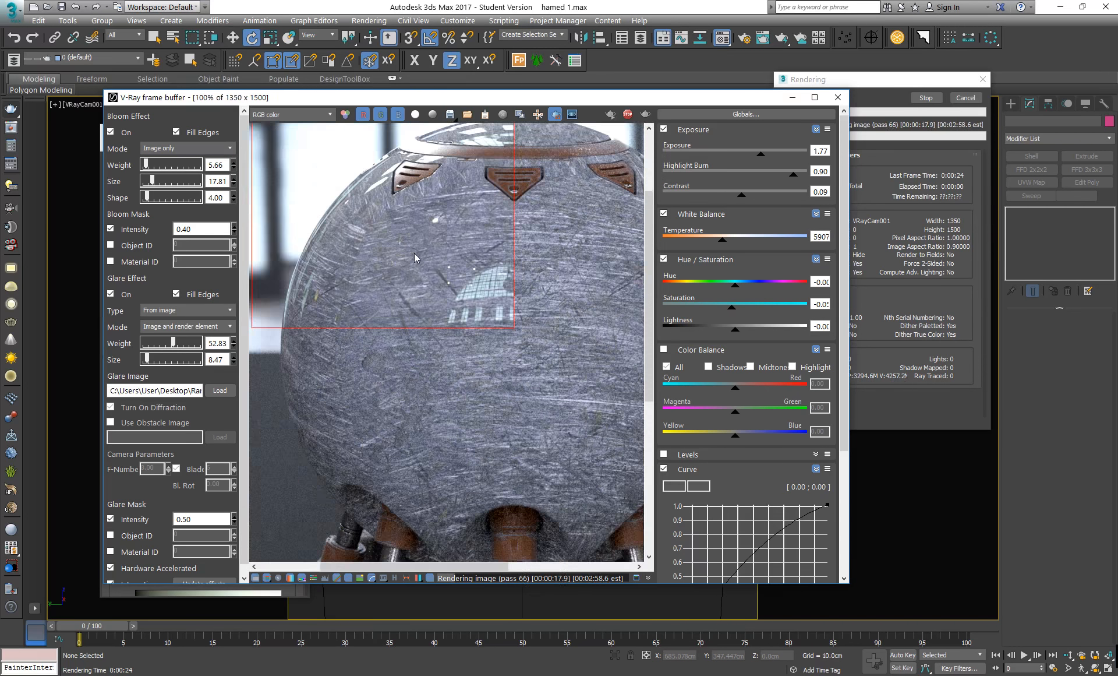
scroll(428, 306, "down", 1)
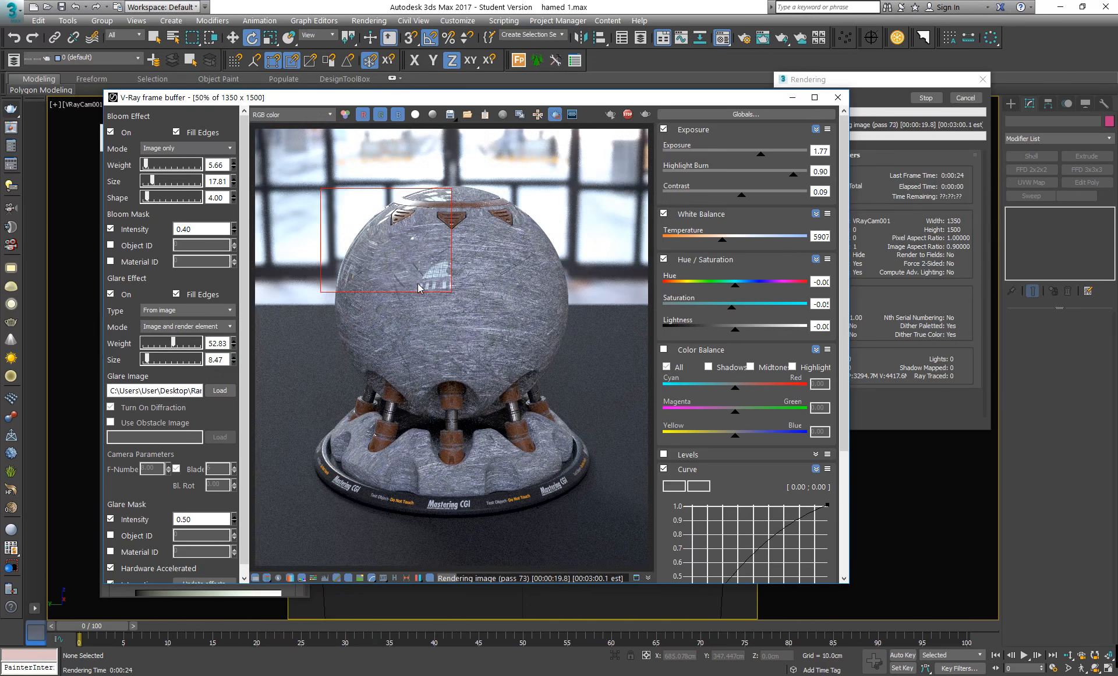
scroll(418, 287, "up", 1)
scroll(412, 300, "down", 1)
scroll(407, 313, "up", 1)
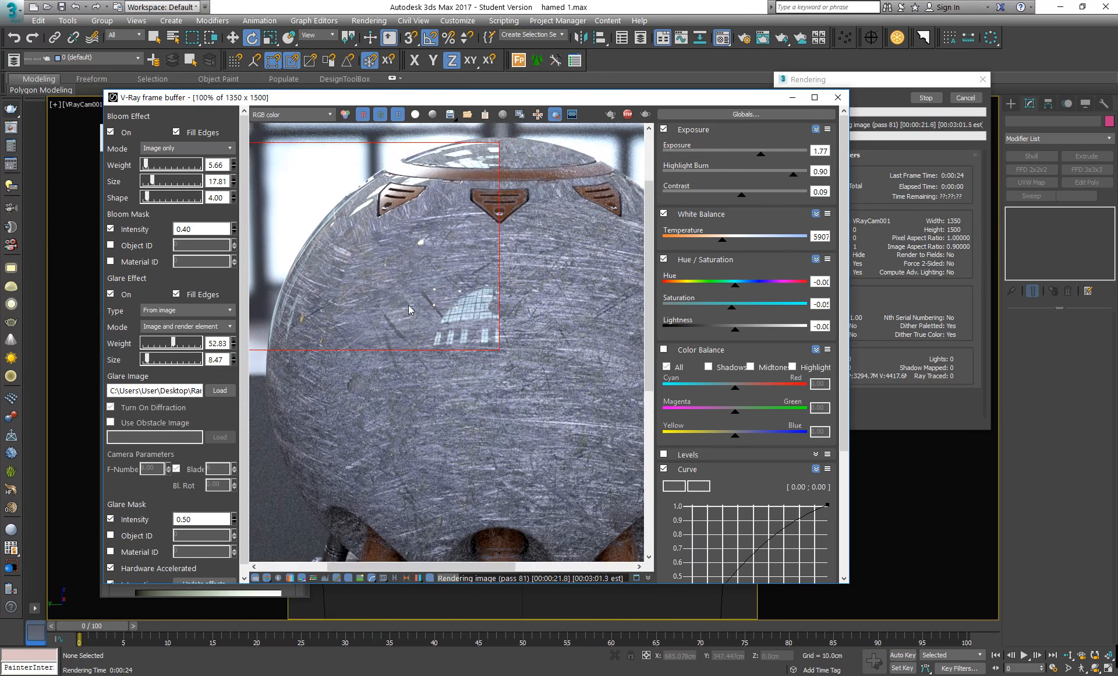
scroll(425, 256, "down", 1)
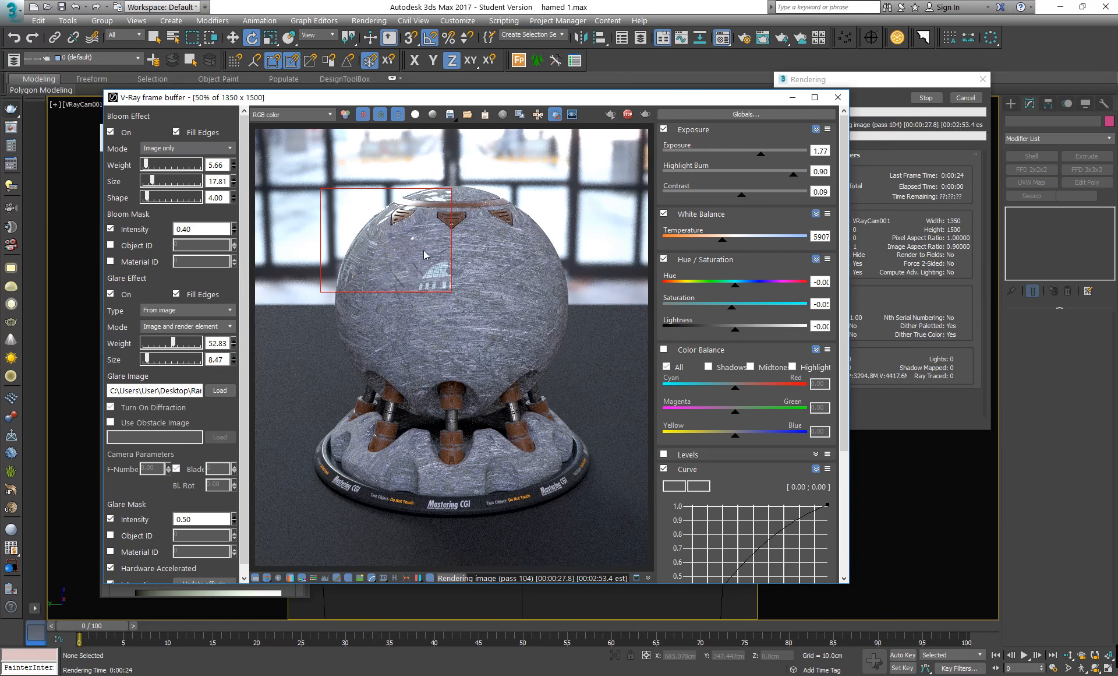
scroll(408, 259, "up", 1)
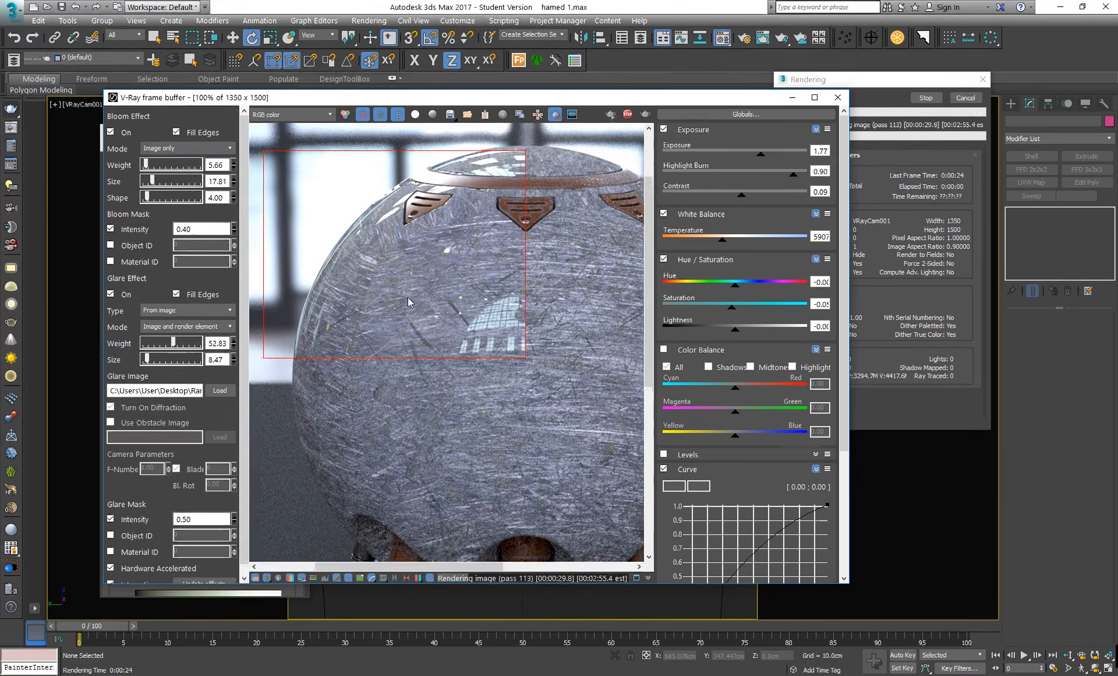
scroll(398, 296, "down", 1)
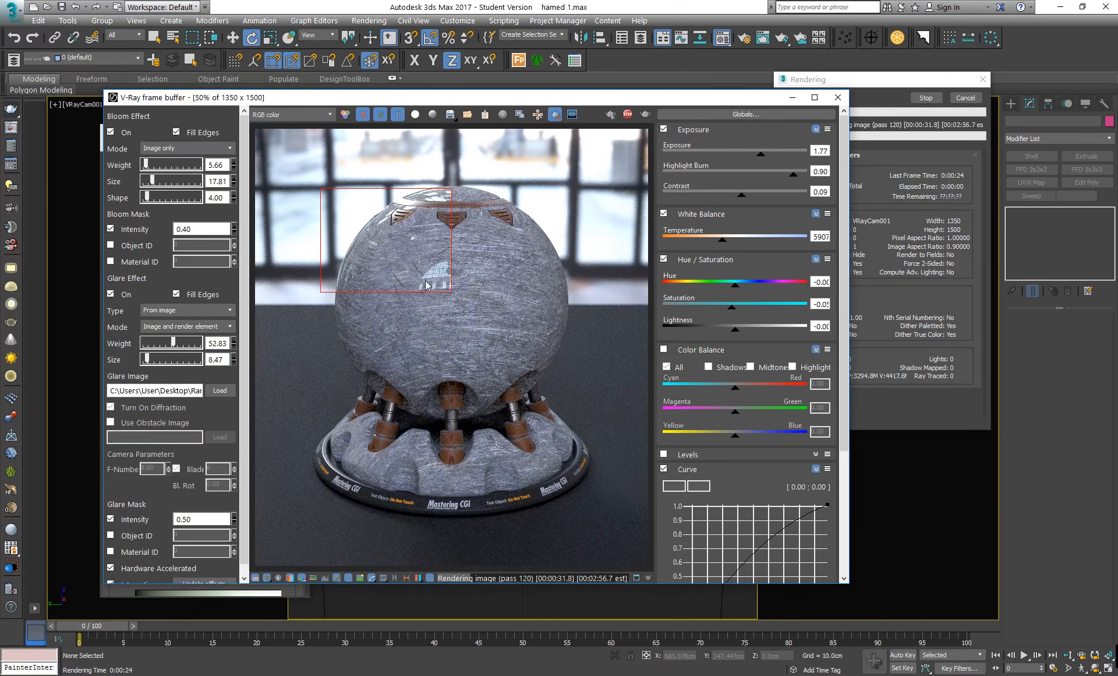
Close the frame buffer and copy the material's Diffuse bitmap into its RGlossiness map slot as a Copy
left_click(839, 98)
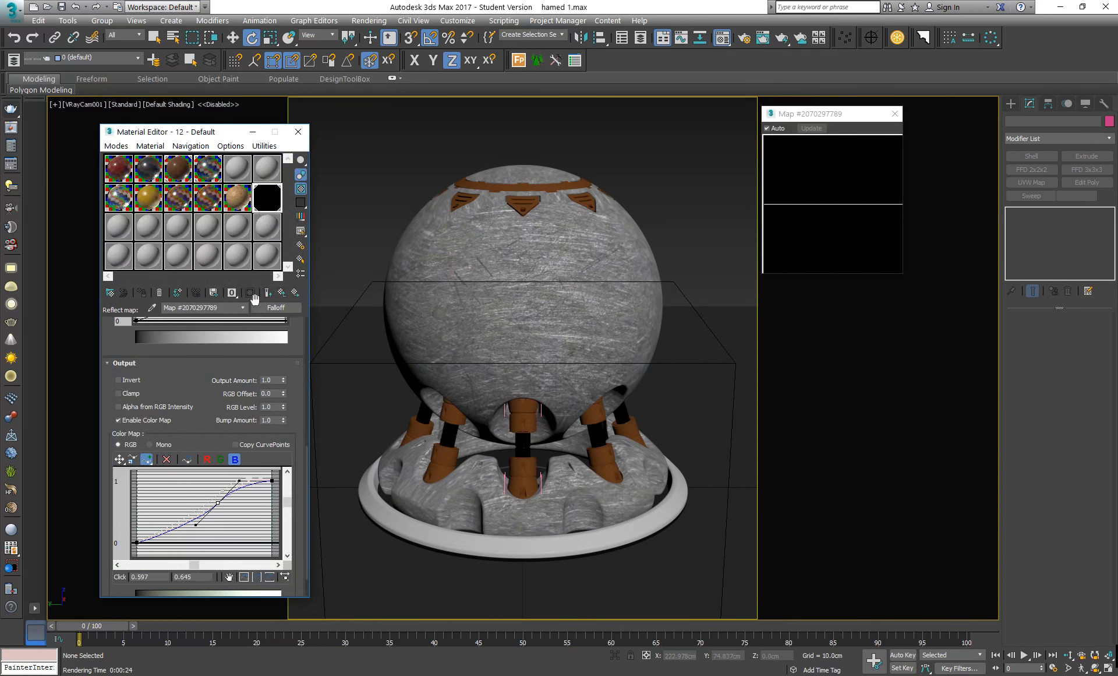
left_click(282, 293)
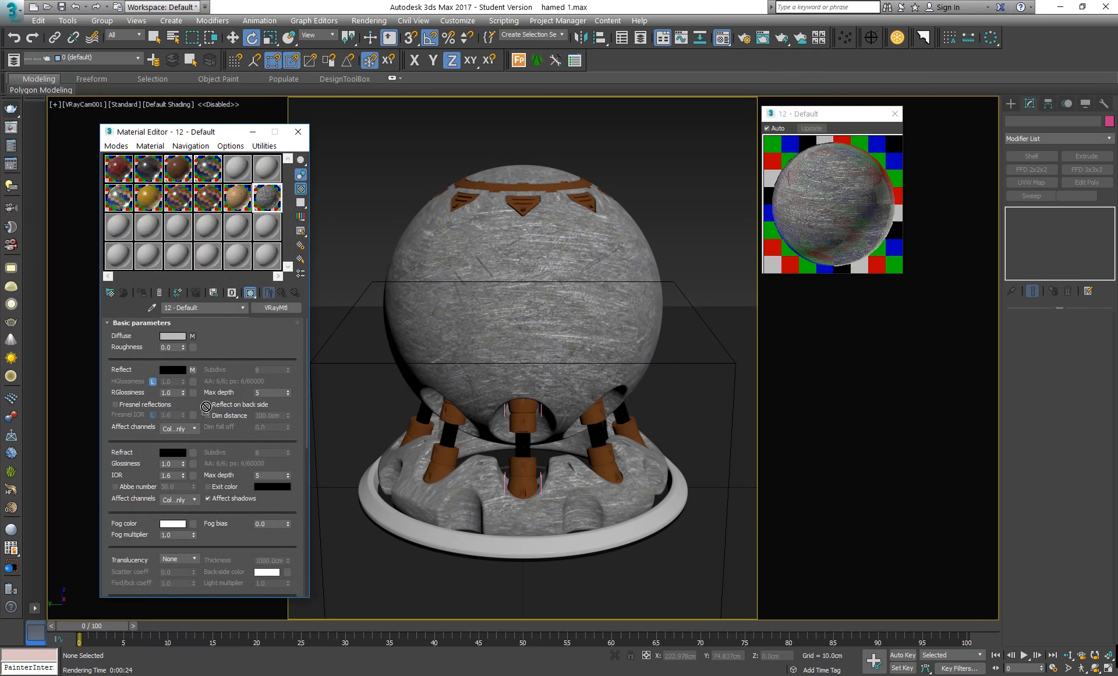
left_click_drag(193, 401, 192, 393)
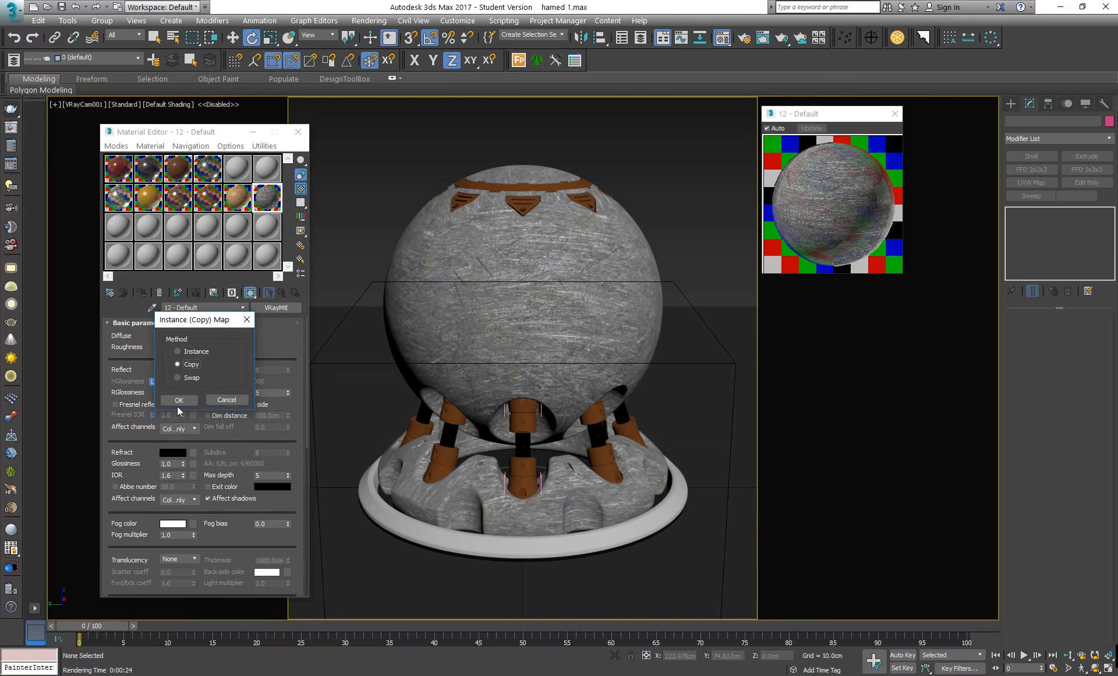
left_click(180, 400)
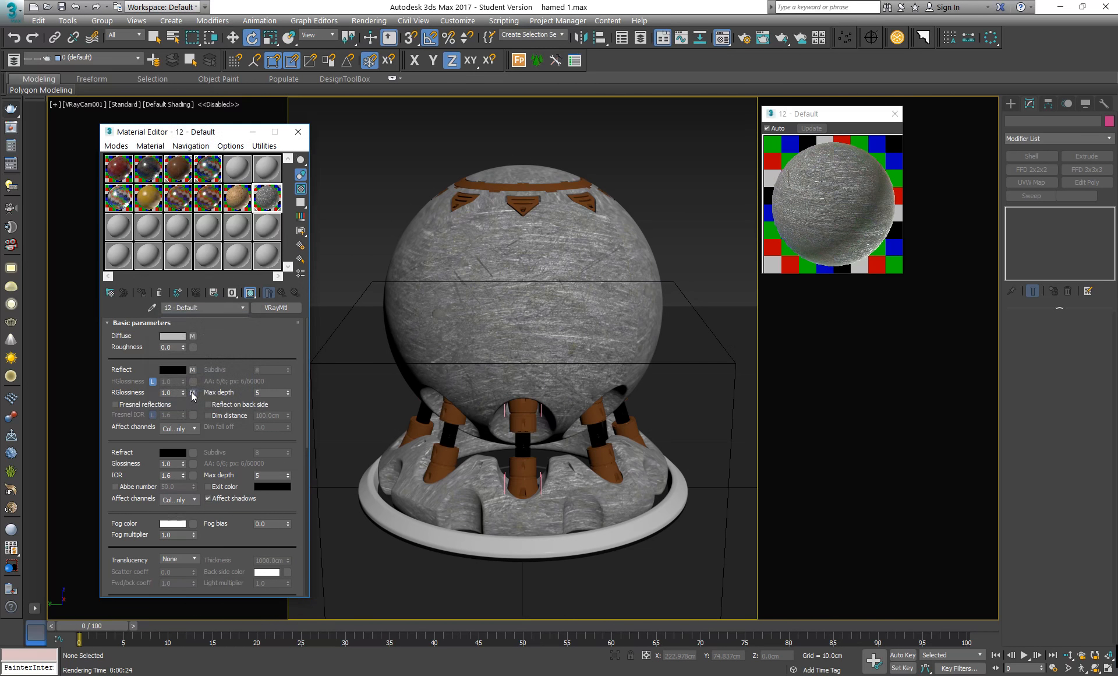
Wrap the RGlossiness bitmap in a Color Correction map, keeping the bitmap as its sub-map
left_click(193, 393)
left_click(277, 308)
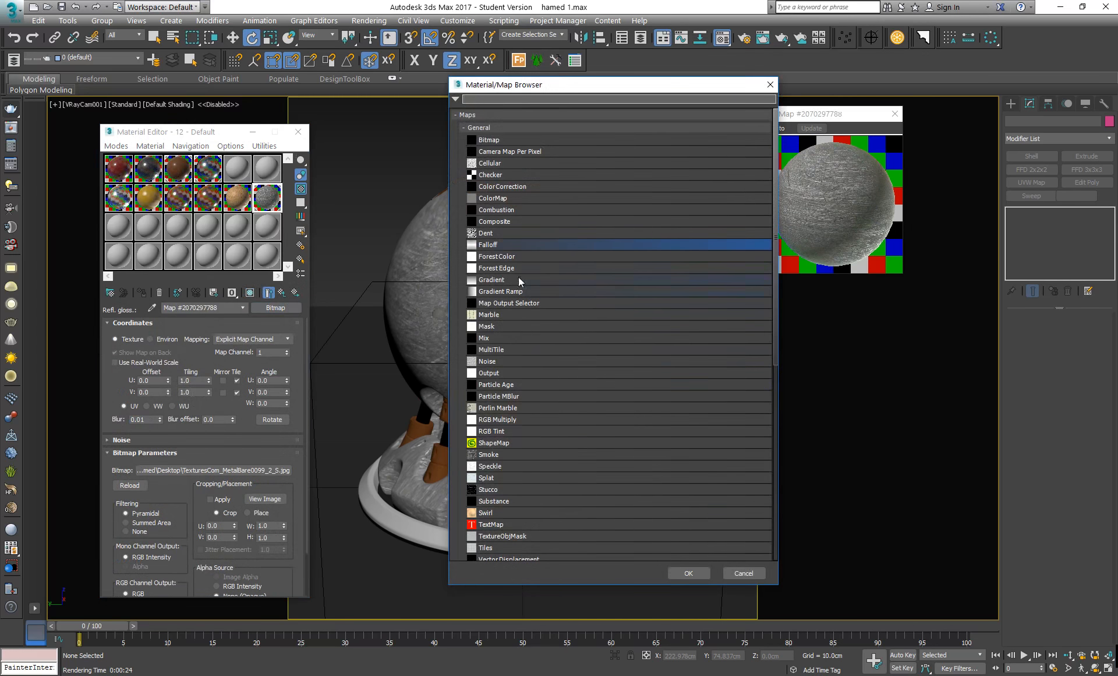
double_click(521, 187)
left_click(180, 393)
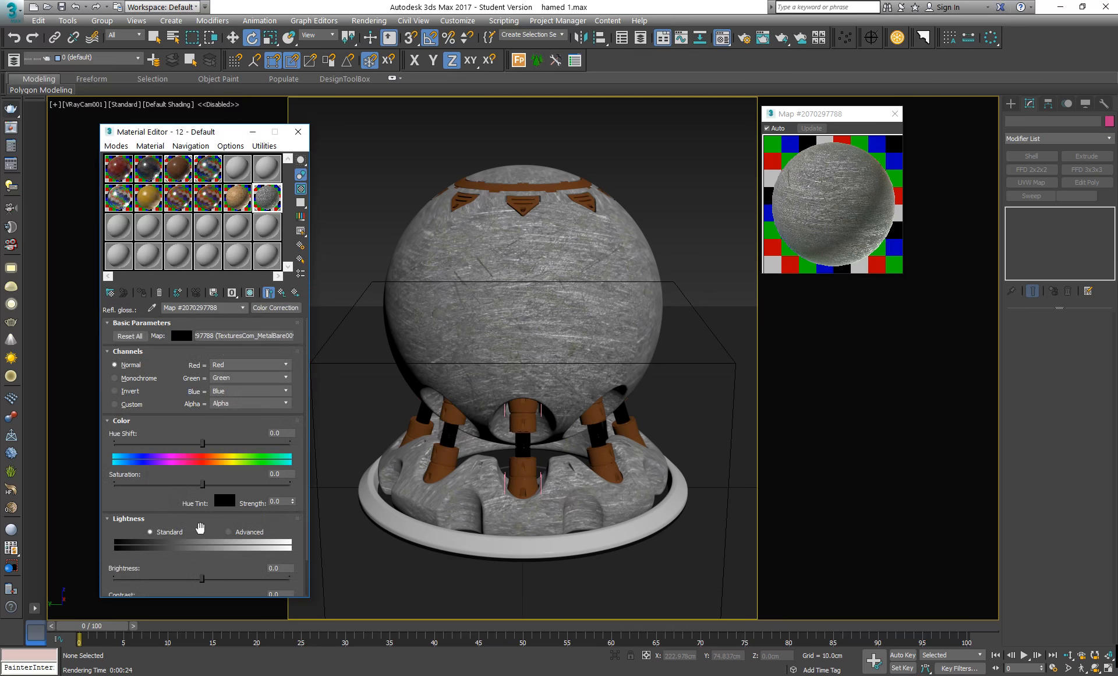
Set the Color Correction's Saturation to -100, Brightness to about 36.213 and Contrast to about -19.601
left_click_drag(165, 509, 99, 446)
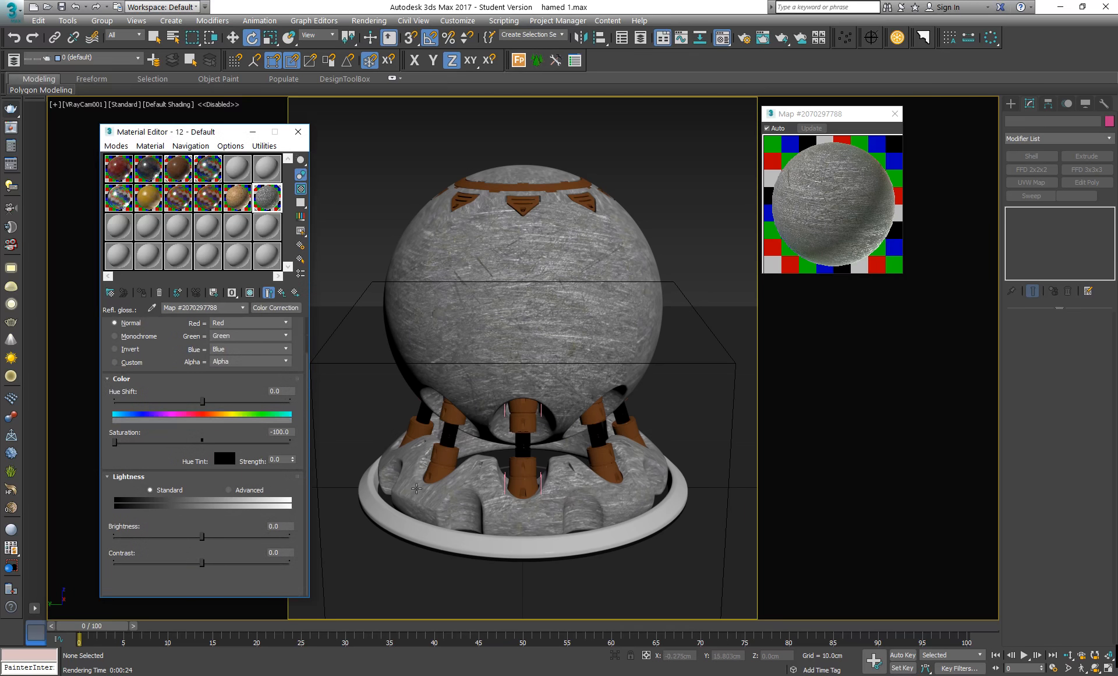
left_click_drag(212, 542, 228, 542)
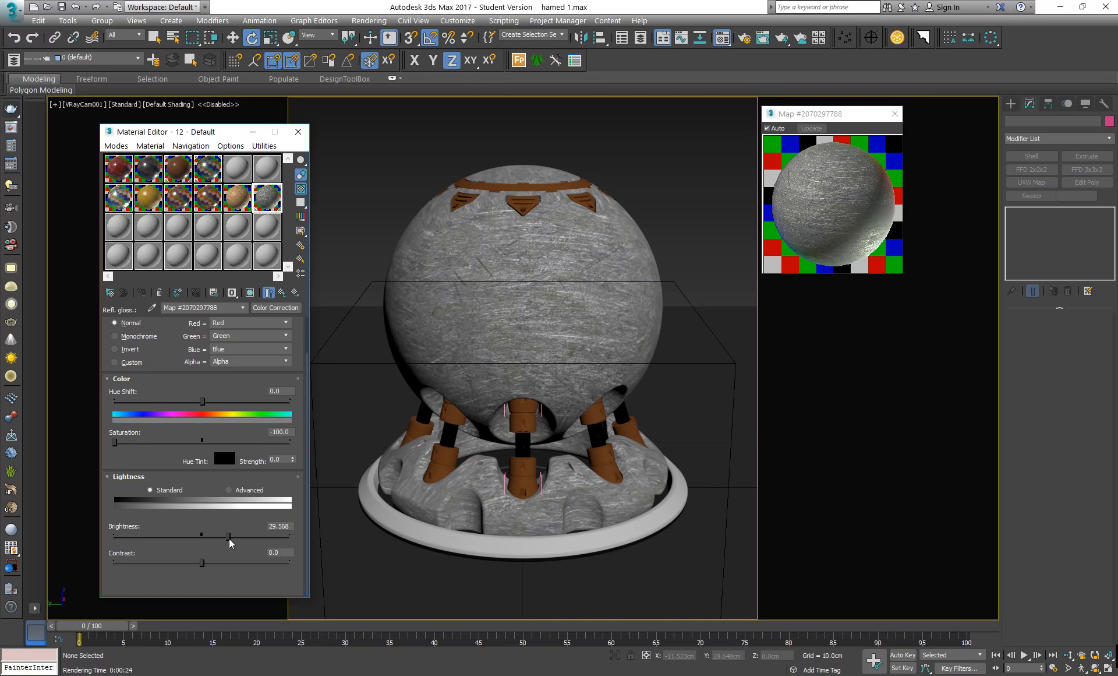
left_click_drag(230, 536, 184, 562)
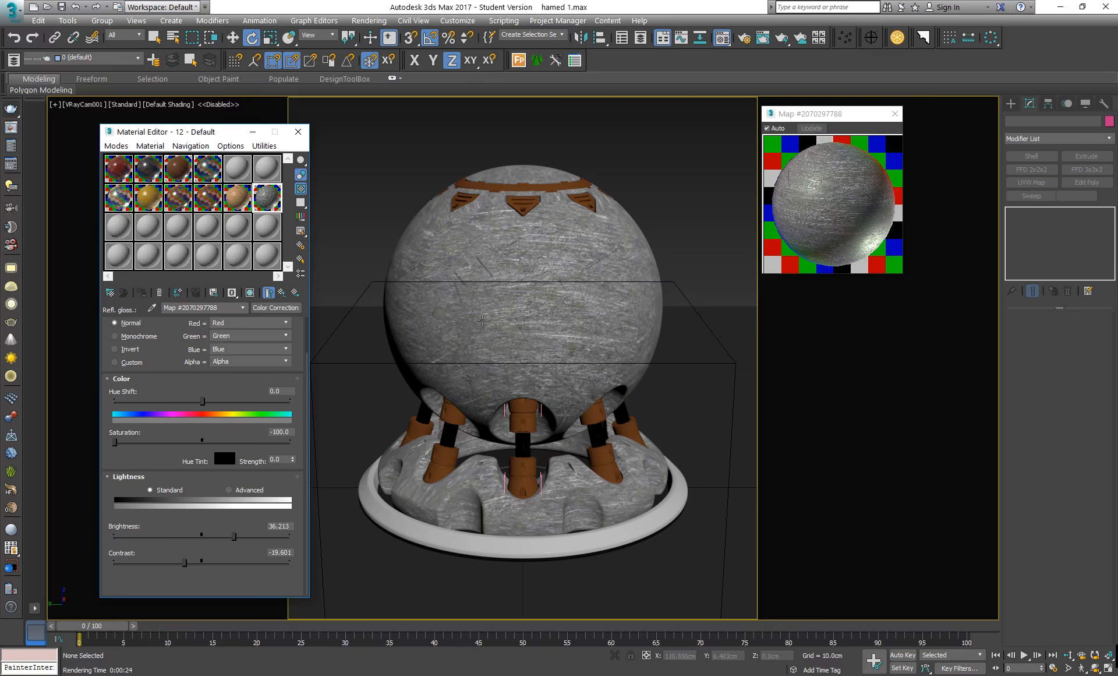
Return to the material, open its Reflect Falloff map and set the Output Amount to 2.5
left_click(282, 293)
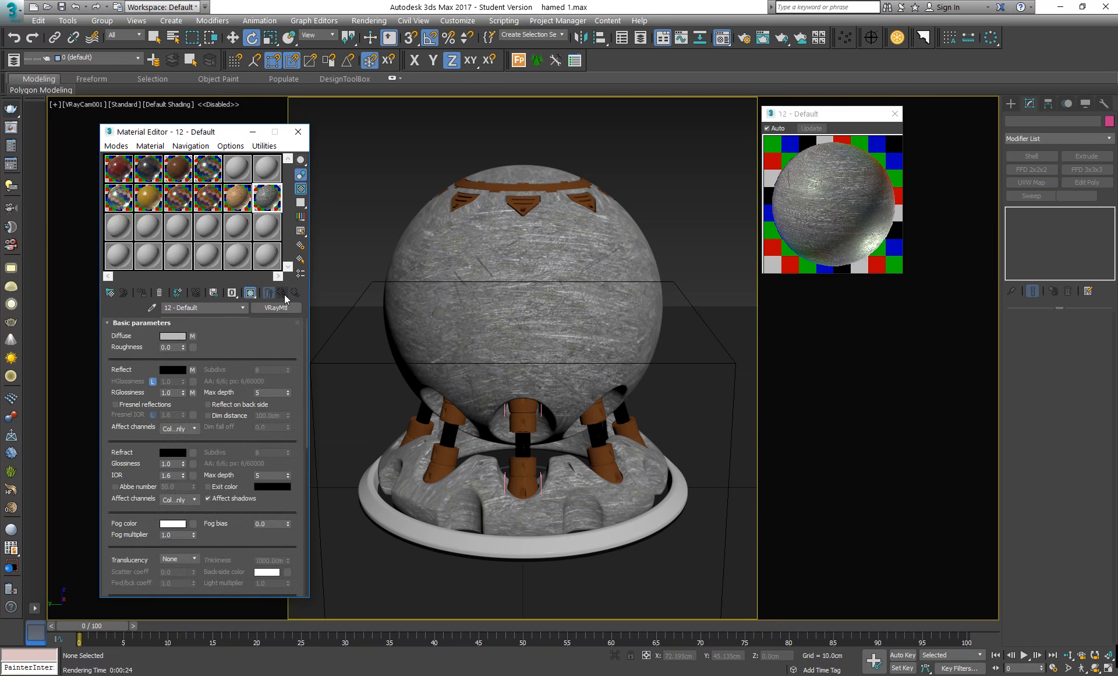
left_click(193, 370)
left_click_drag(237, 486, 249, 132)
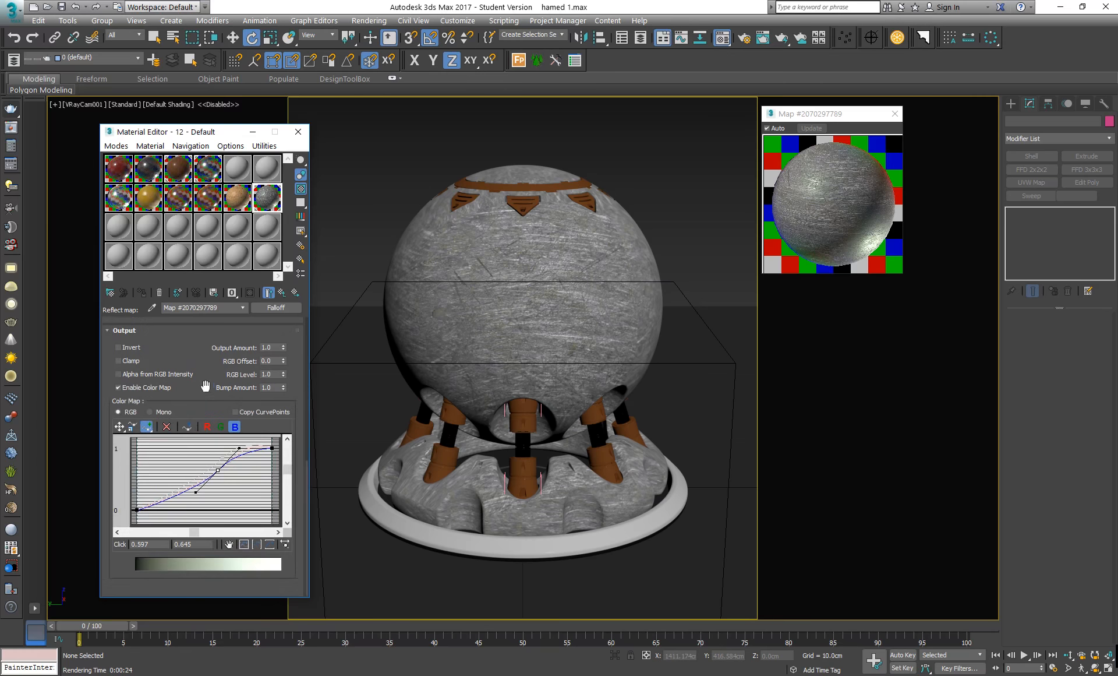
left_click_drag(201, 365, 197, 382)
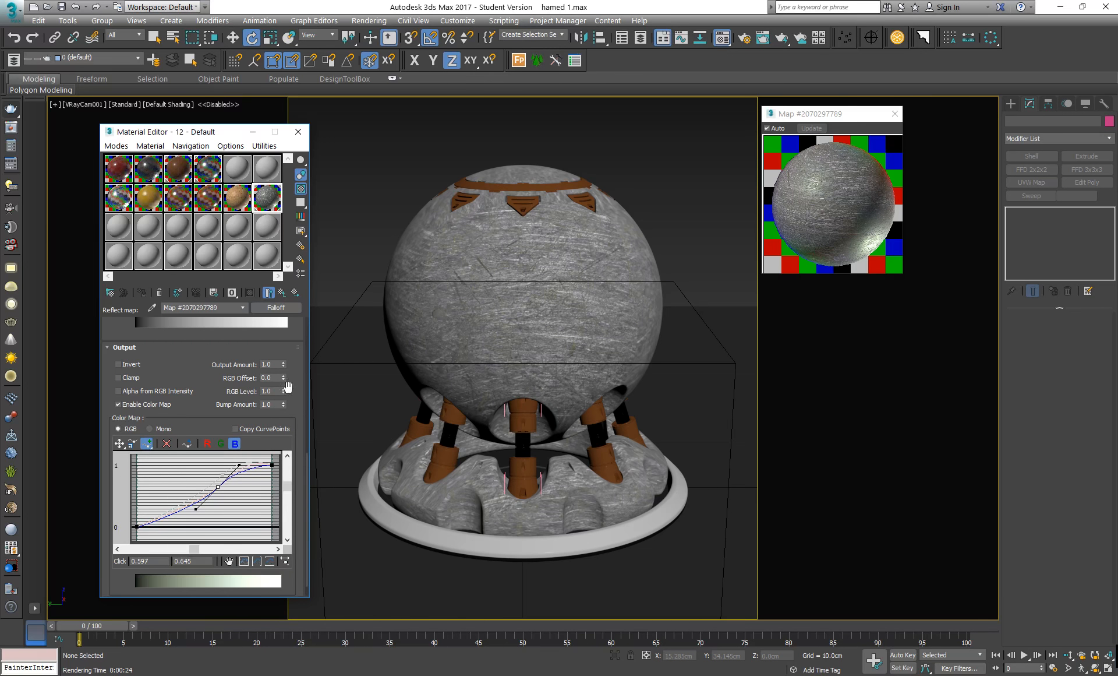
left_click(257, 365)
type("2.5")
key("Return")
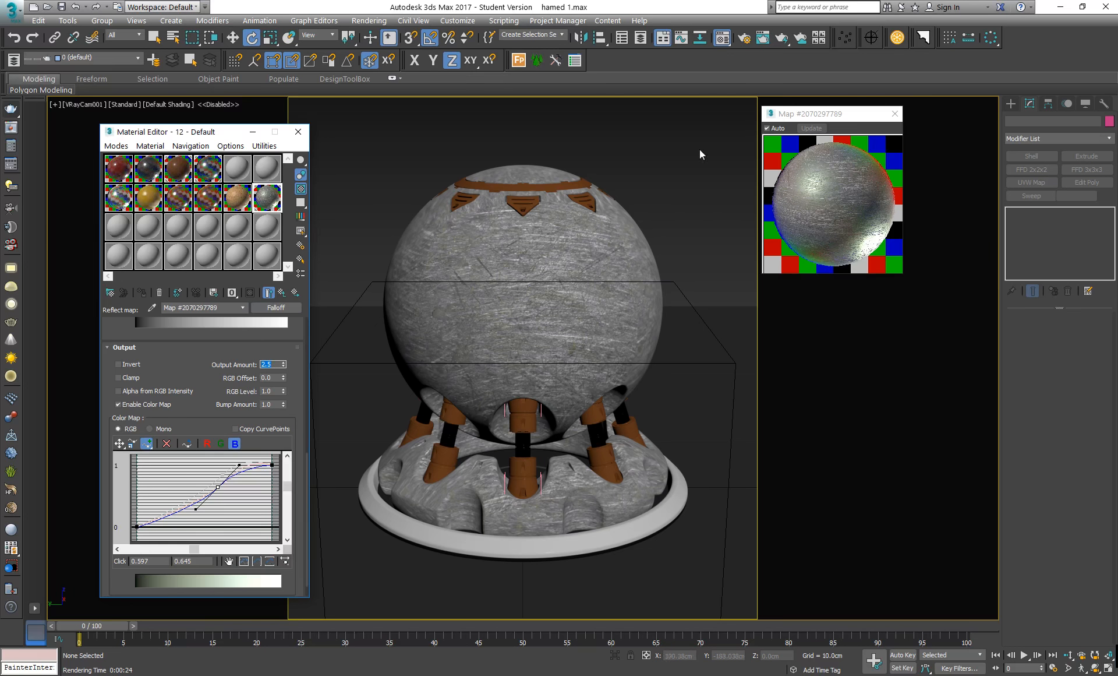
Set the Falloff map's RGB Offset to 0.15 and RGB Level to 1.1
key("Tab")
type("0")
key("Return")
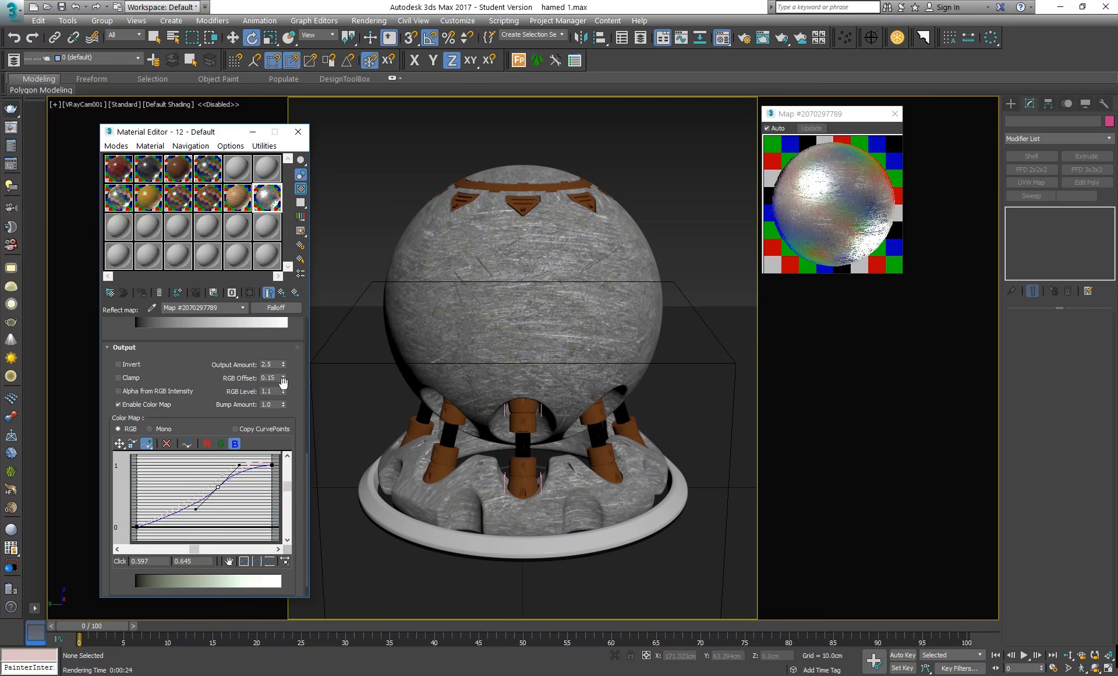
Open the V-Ray frame buffer and render a region covering the upper-right part of the sphere
left_click(13, 126)
left_click_drag(606, 182, 462, 328)
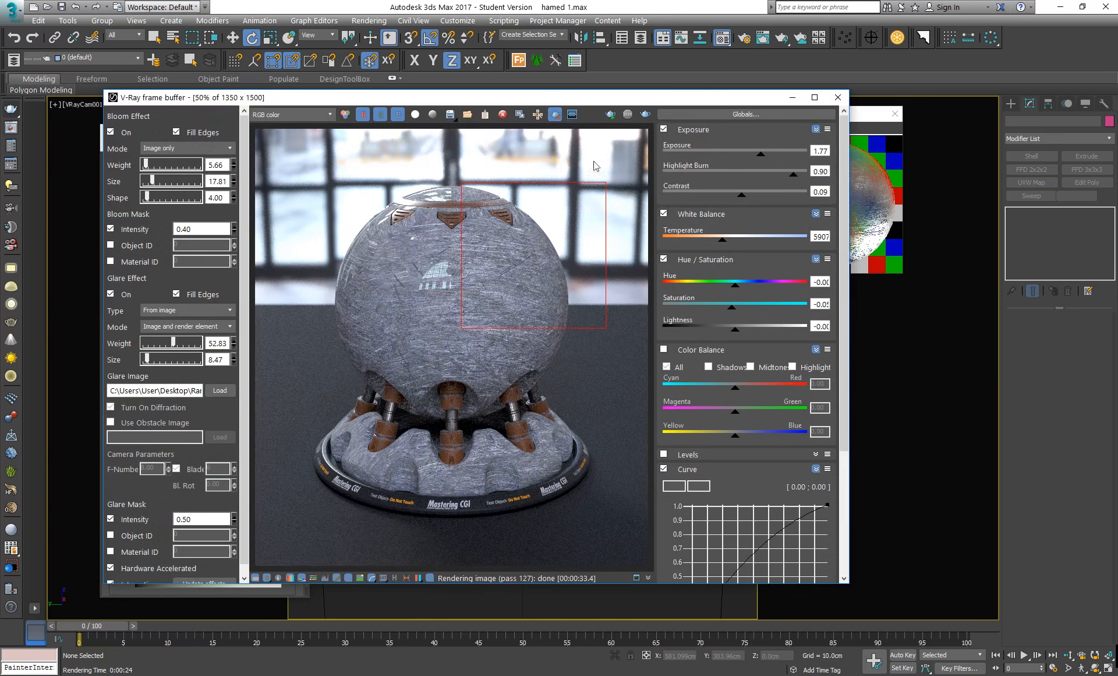
left_click(646, 115)
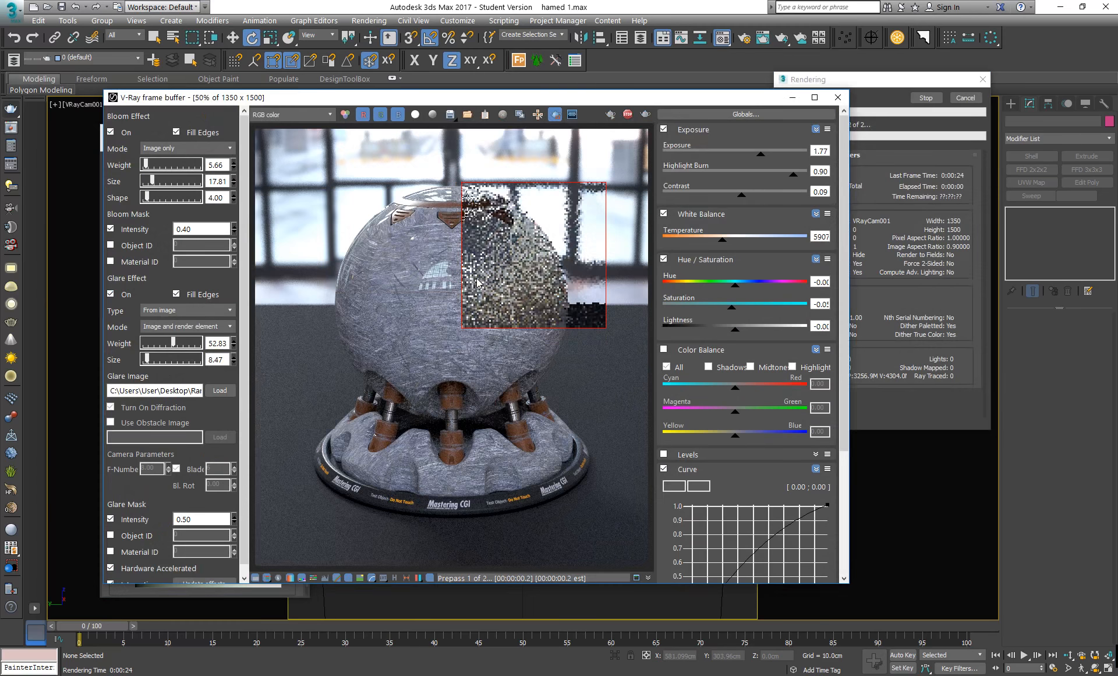
Examine the brighter, glossier metal in the new render region against the old surface, close up and in full
scroll(536, 295, "up", 1)
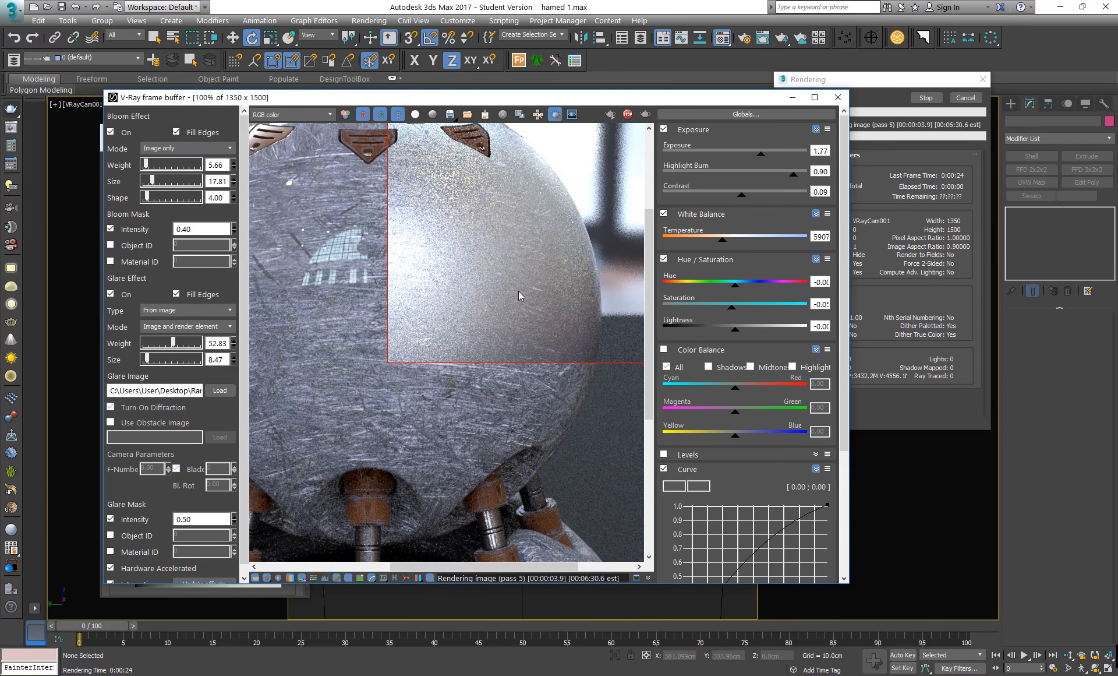
middle_click_drag(519, 291, 513, 327)
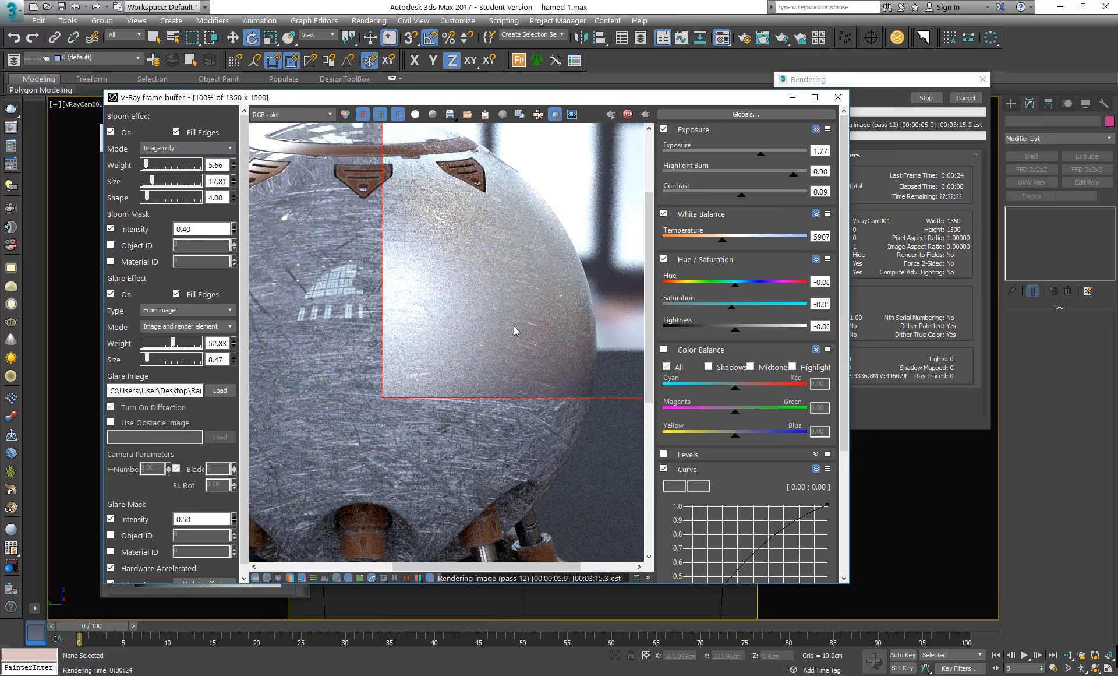
scroll(514, 327, "down", 5)
scroll(511, 256, "up", 5)
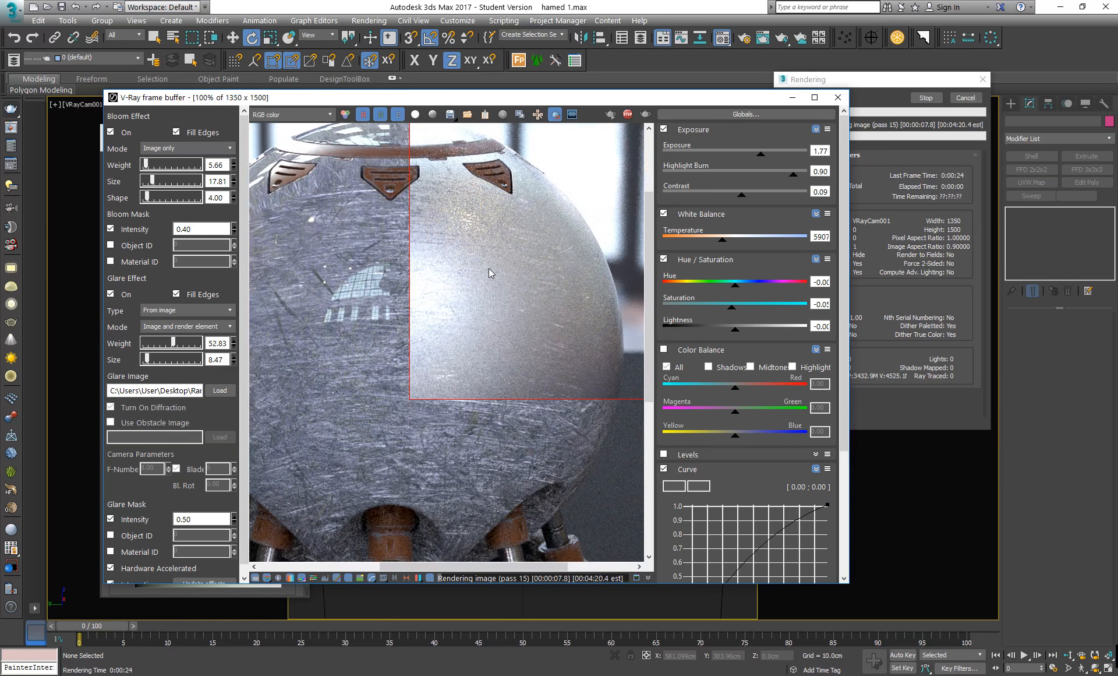
scroll(490, 318, "down", 3)
scroll(511, 297, "up", 4)
scroll(498, 373, "down", 4)
scroll(518, 279, "up", 3)
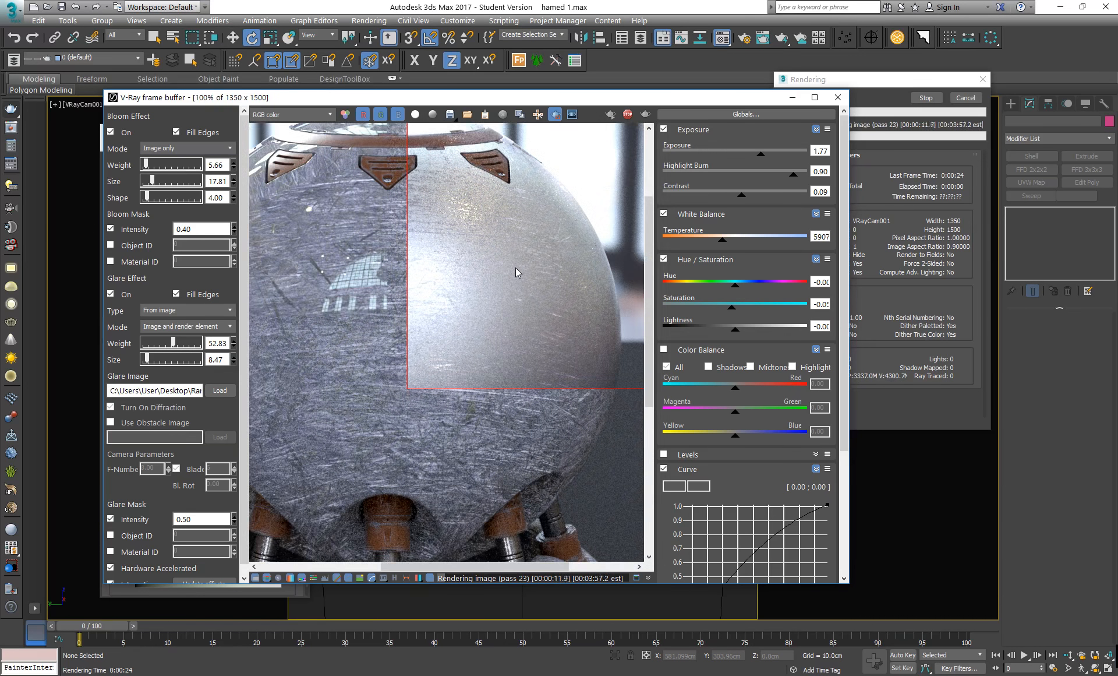
scroll(516, 268, "down", 3)
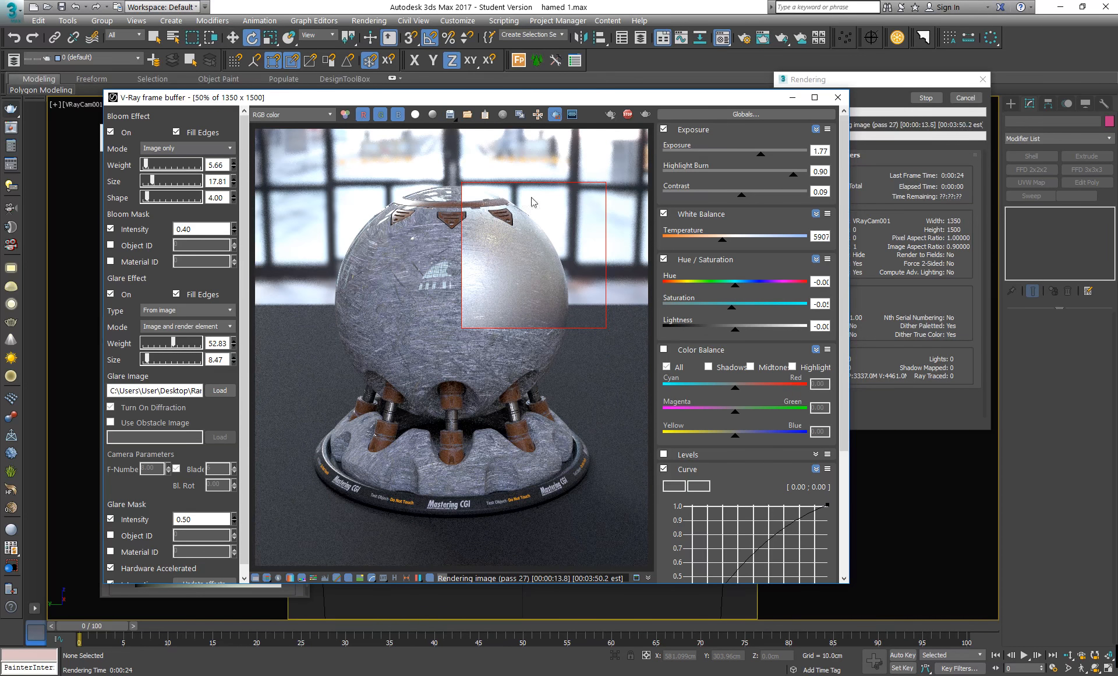
Turn off region rendering, render the full image, and inspect the metal on the sphere and base close up
left_click(554, 115)
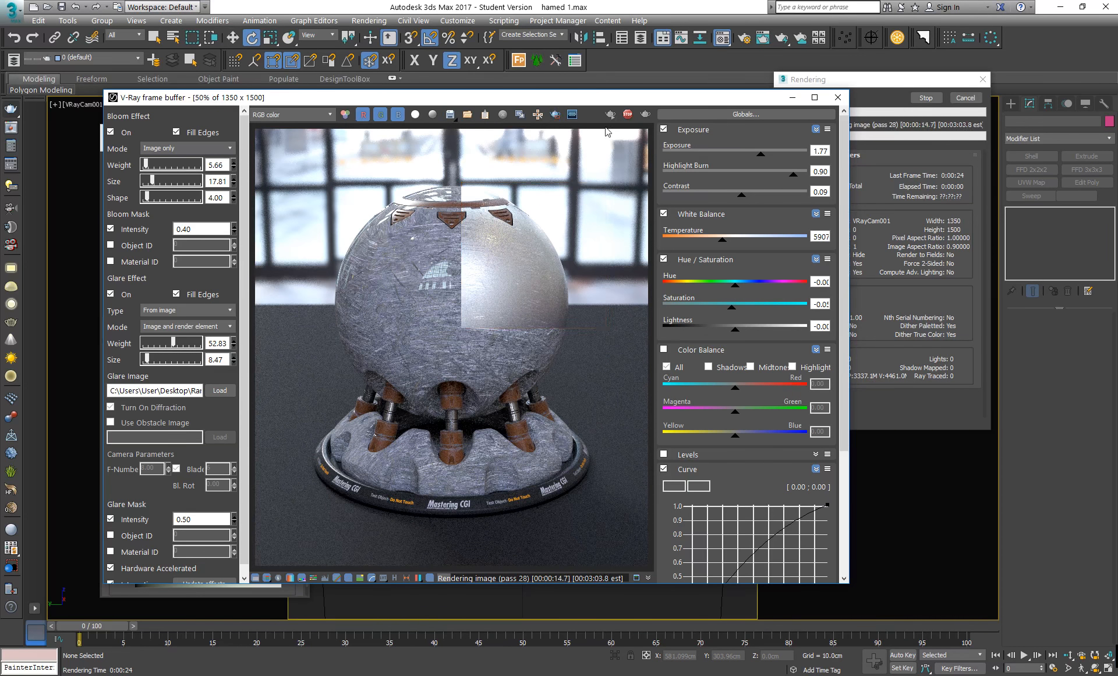
left_click(645, 115)
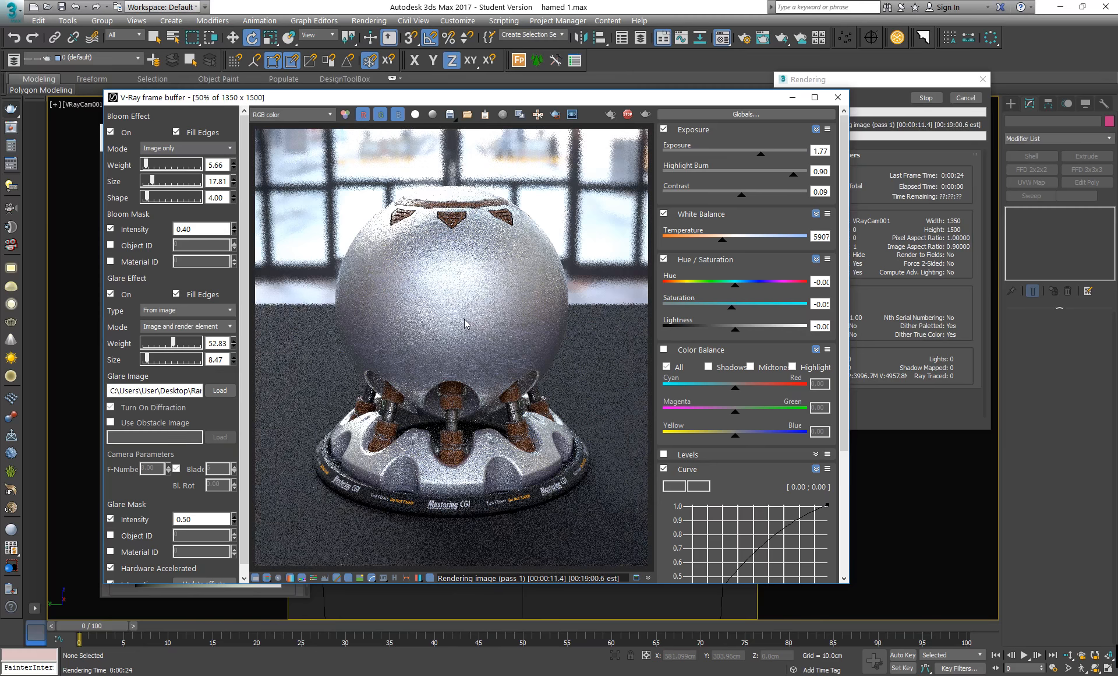
scroll(466, 326, "up", 3)
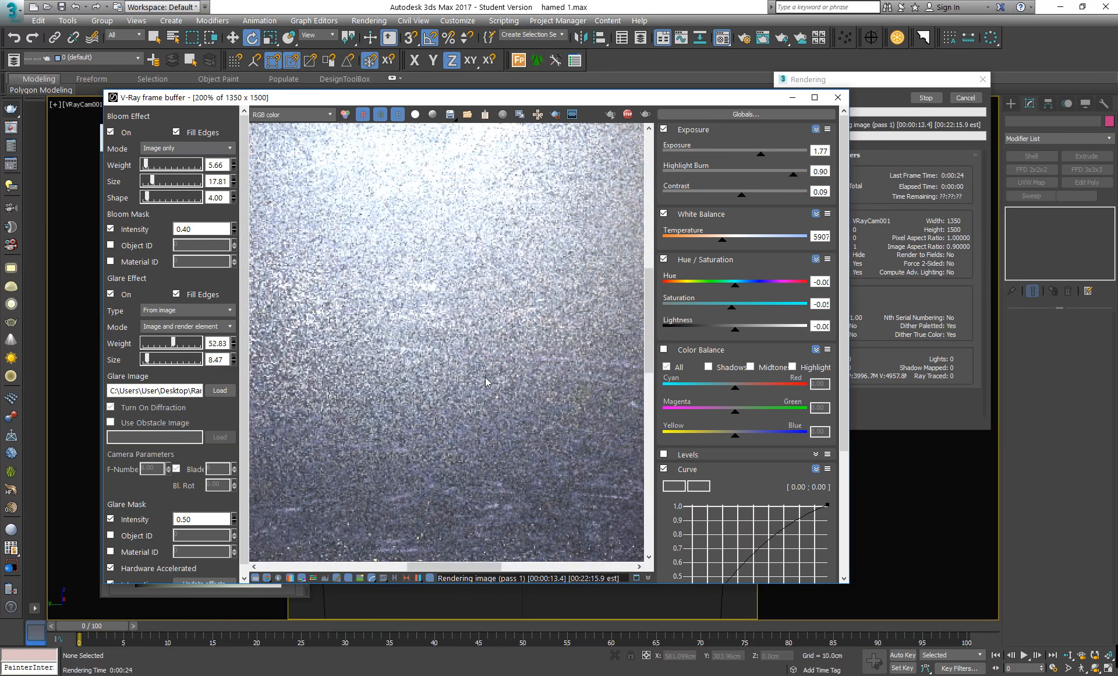
scroll(470, 394, "down", 1)
middle_click_drag(501, 444, 468, 368)
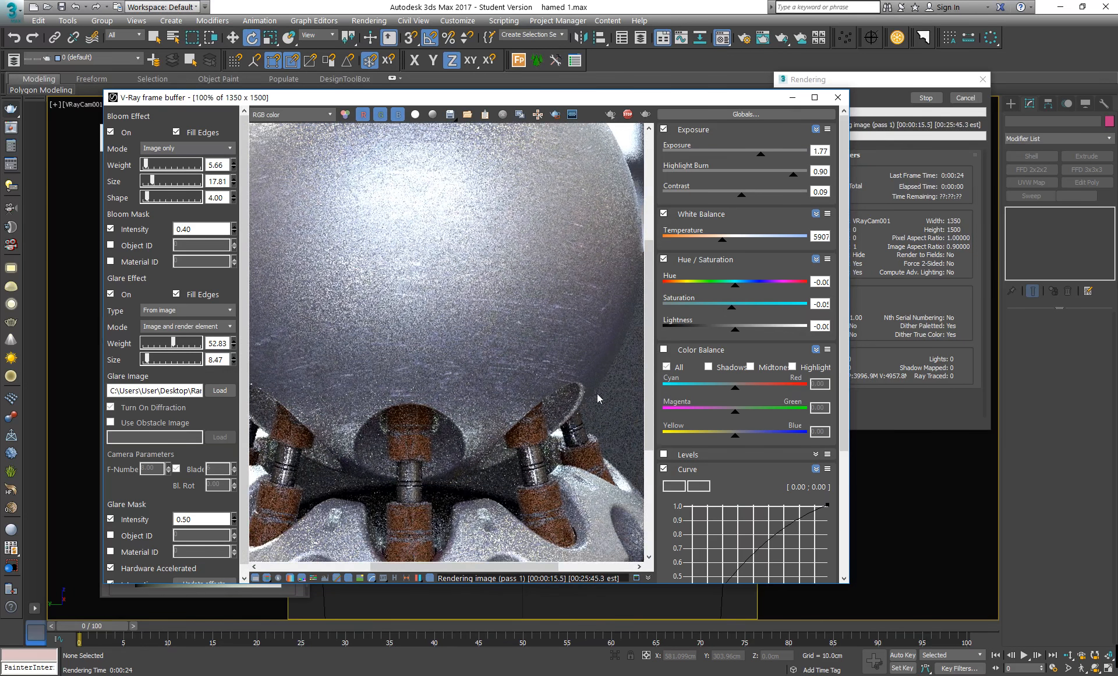
scroll(428, 418, "down", 3)
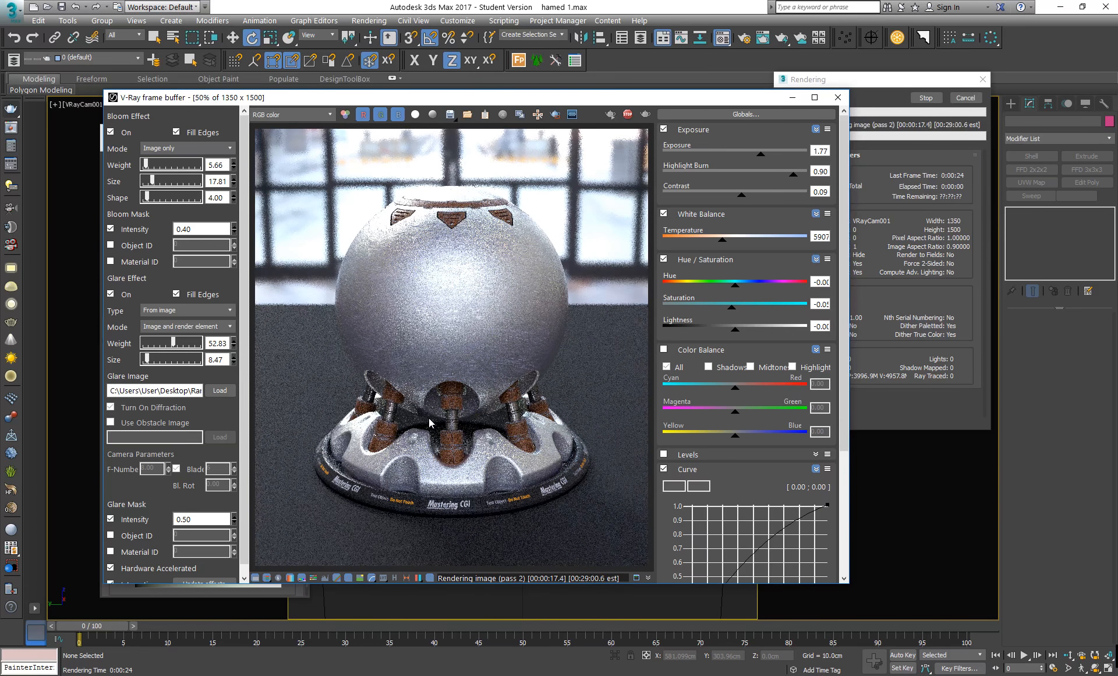
scroll(368, 342, "up", 3)
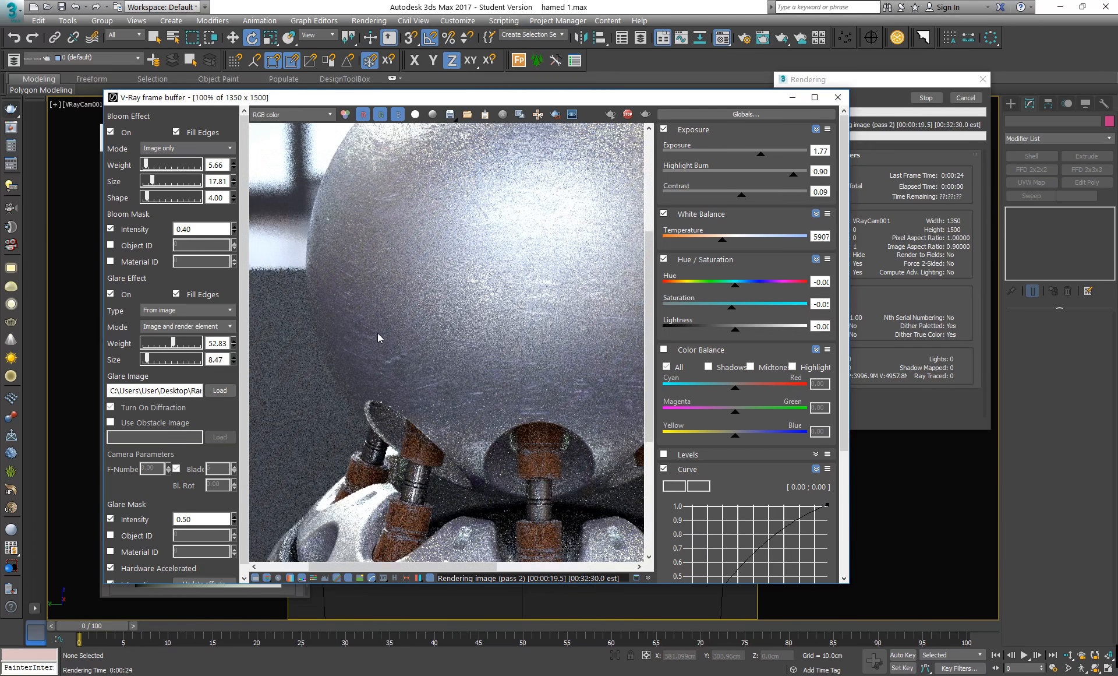
scroll(416, 324, "down", 2)
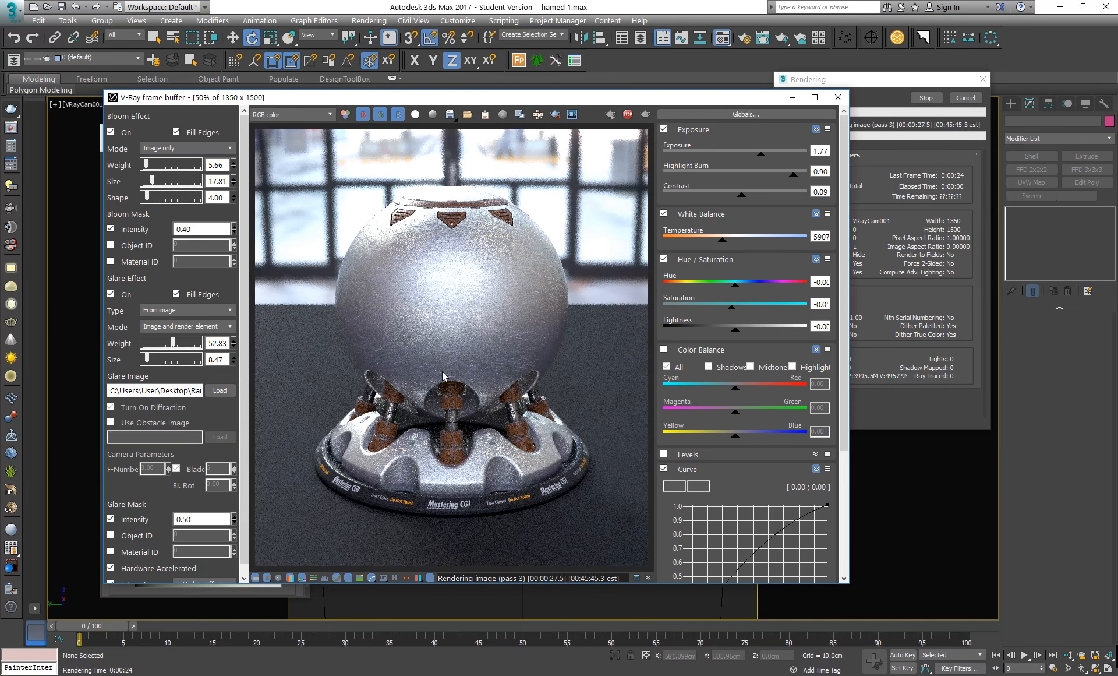
Inspect the full metal render close up, and close the frame buffer and the enlarged map preview
scroll(485, 342, "up", 2)
scroll(526, 334, "down", 2)
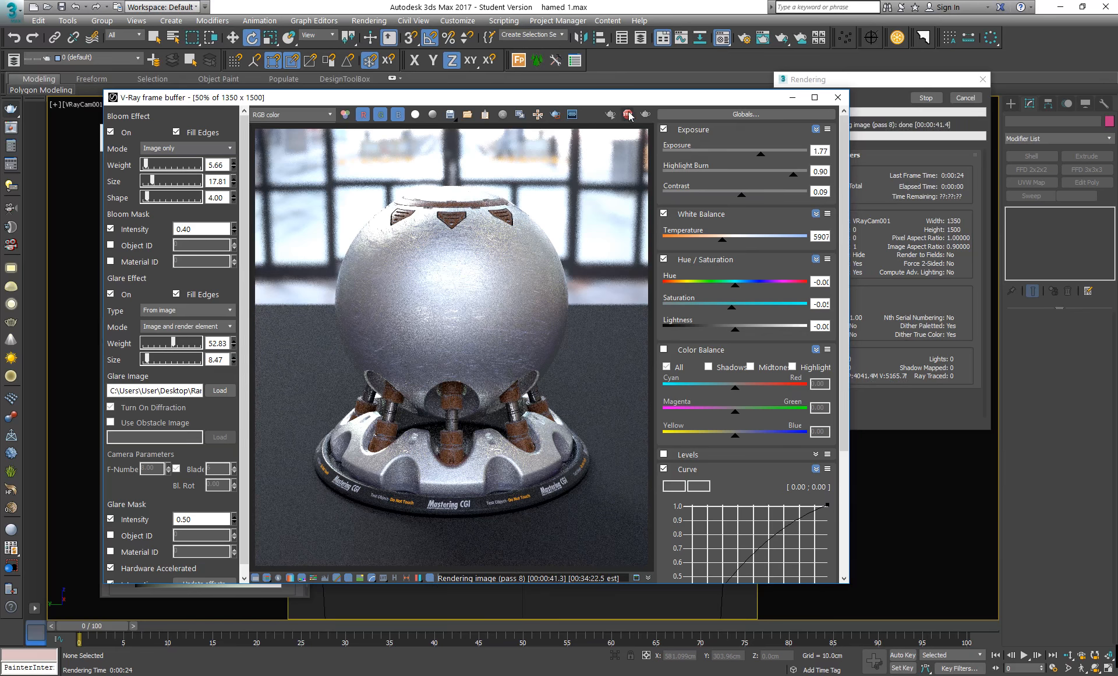
left_click(839, 98)
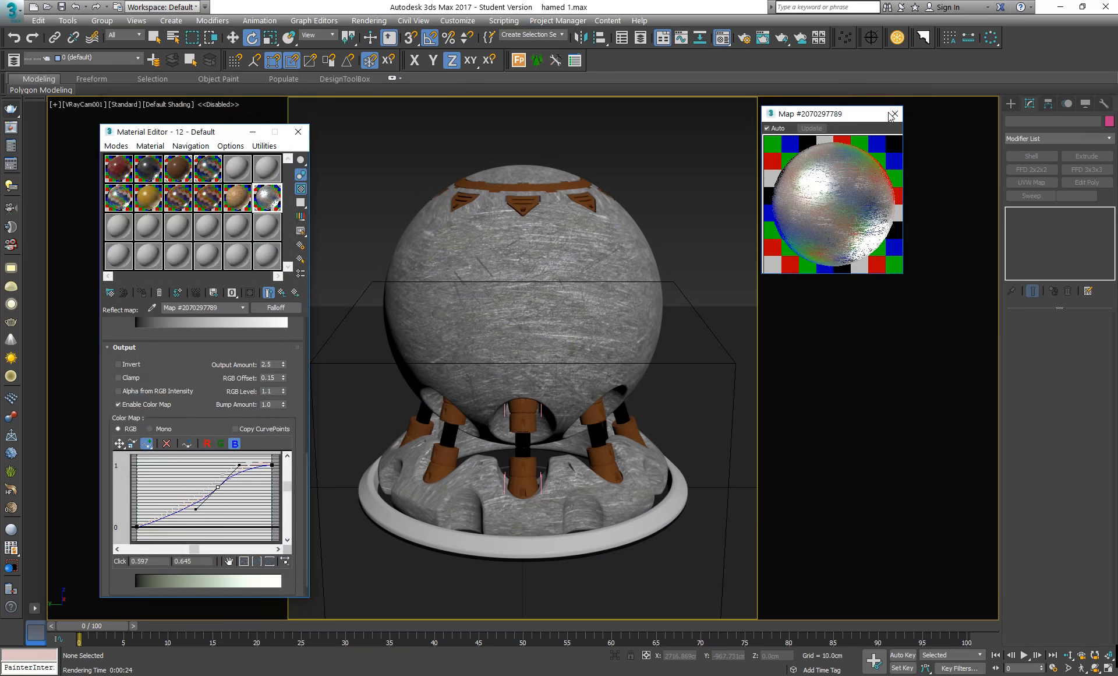
left_click(895, 113)
Replace the material's diffuse bitmap with a Composite map, keeping the old map as a sub-map
left_click(282, 292)
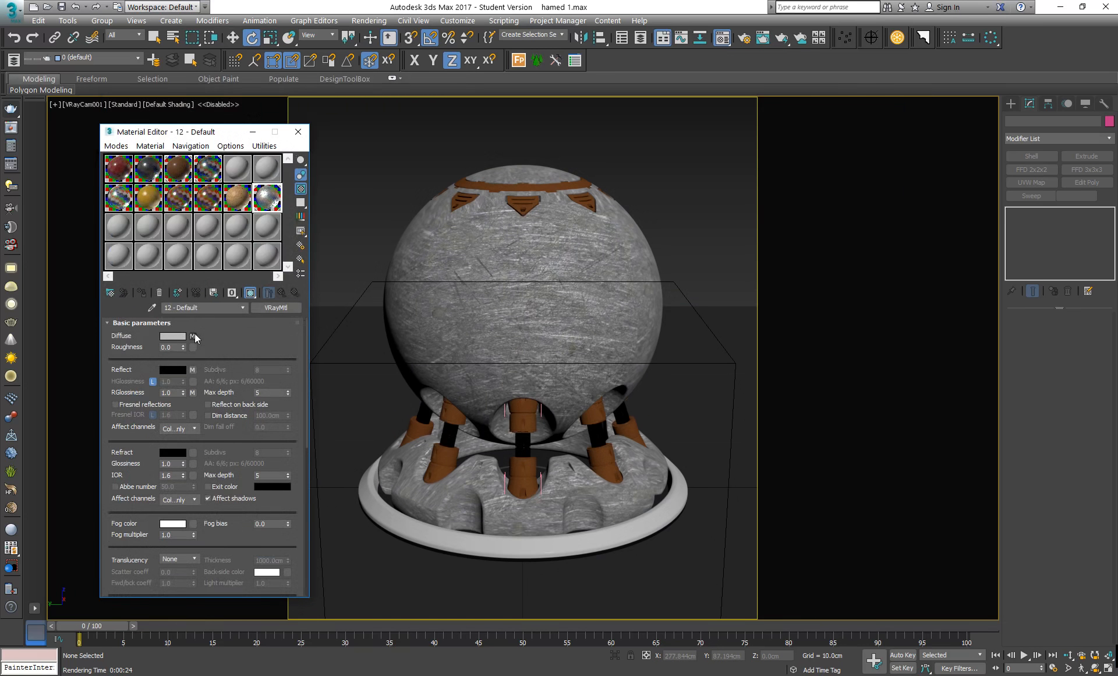
left_click(194, 336)
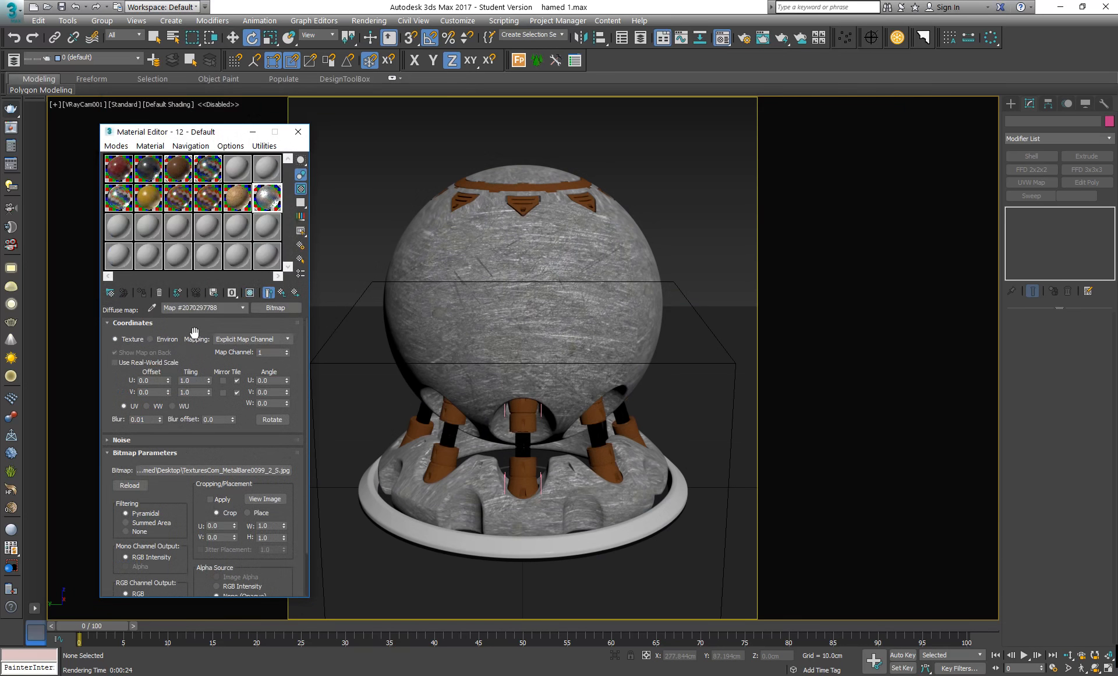
left_click(276, 307)
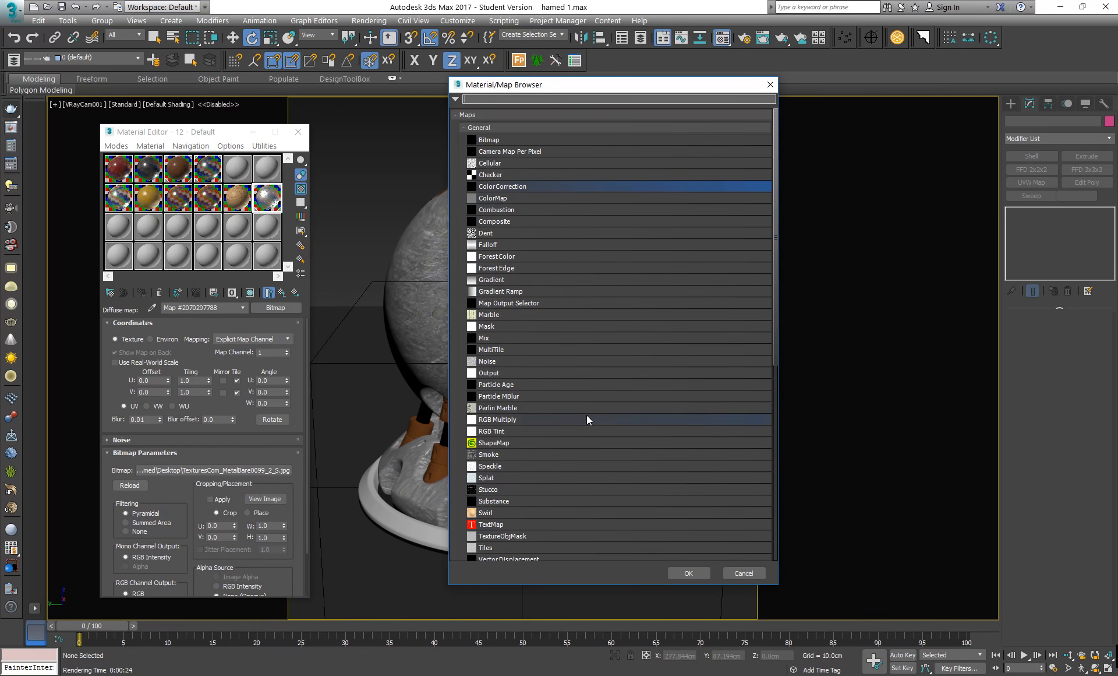
double_click(512, 221)
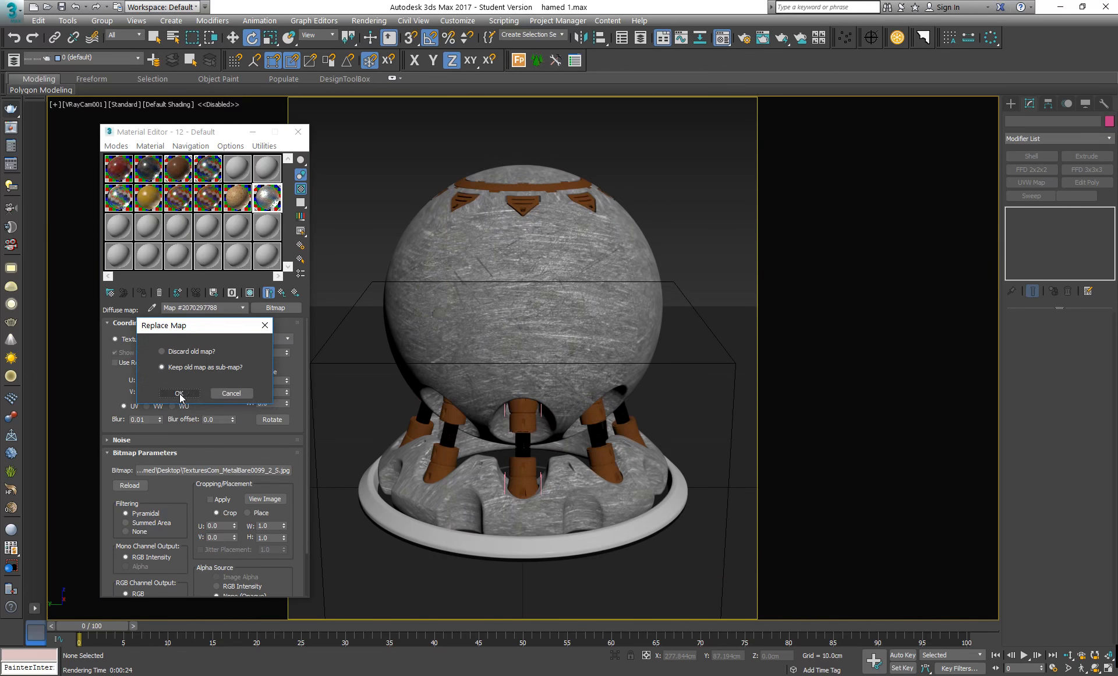
left_click(179, 394)
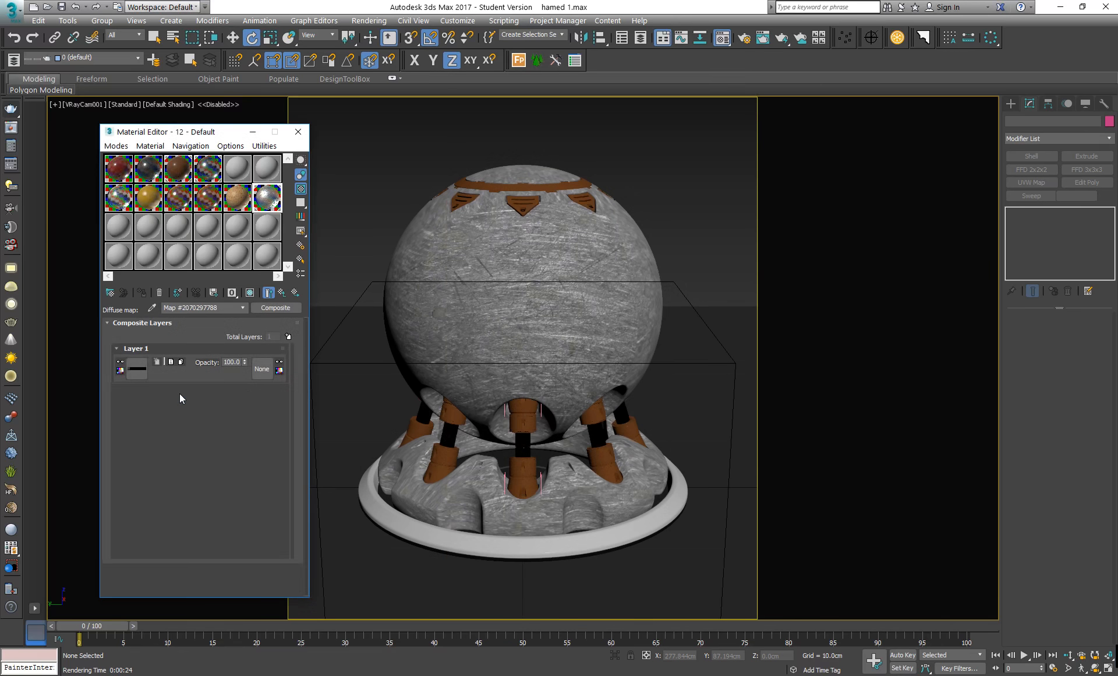
Add a second layer to the diffuse Composite map and assign a VRayColor map to it
left_click(290, 336)
left_click(136, 369)
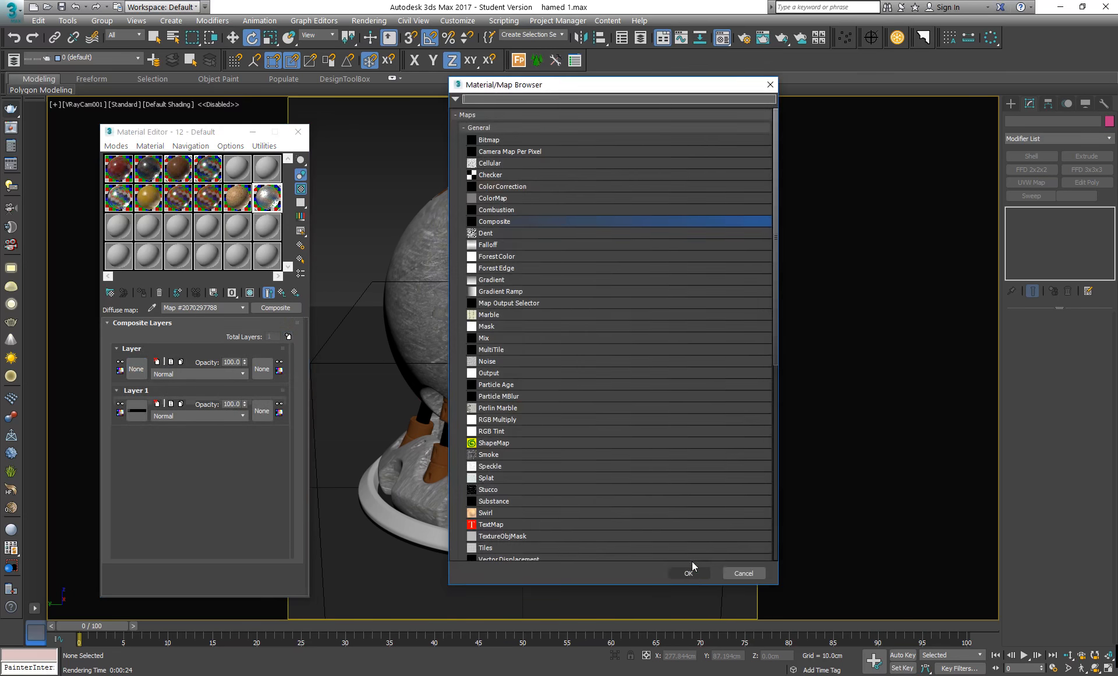
scroll(591, 478, "down", 5)
scroll(589, 478, "down", 3)
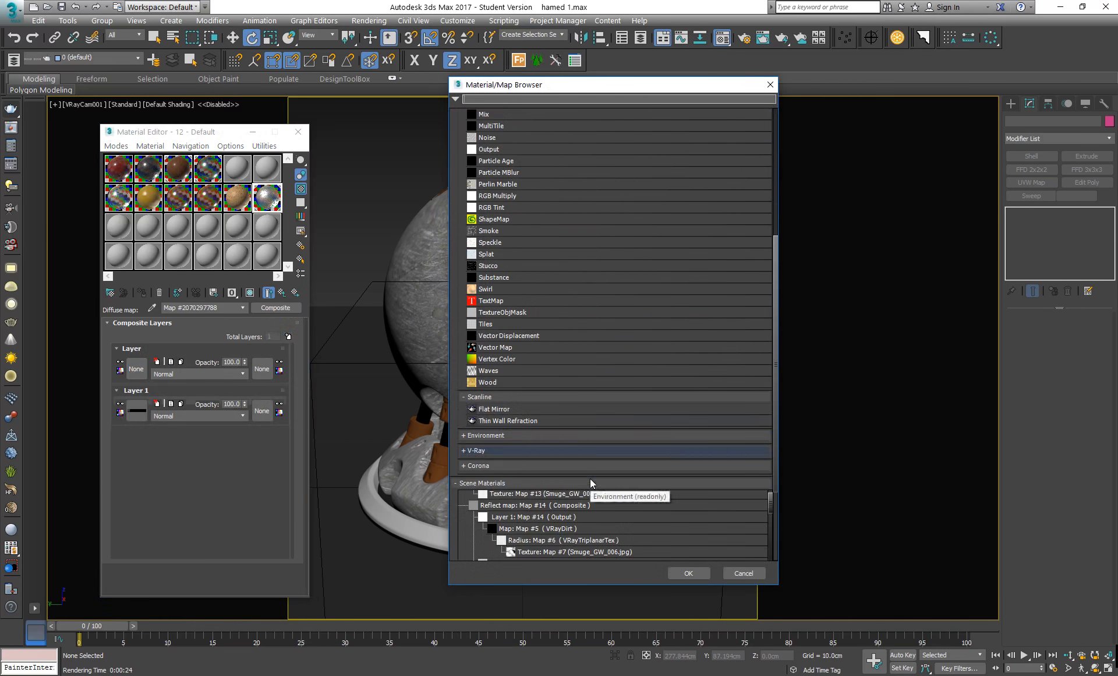
left_click(490, 450)
scroll(537, 489, "down", 2)
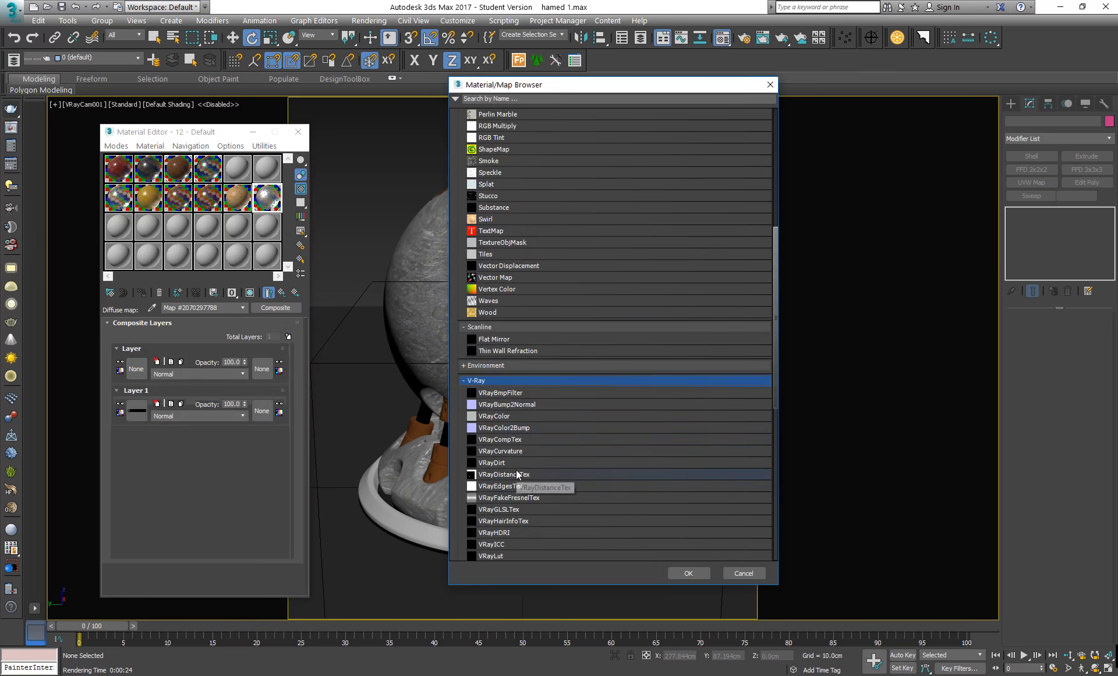
left_click(511, 417)
double_click(511, 417)
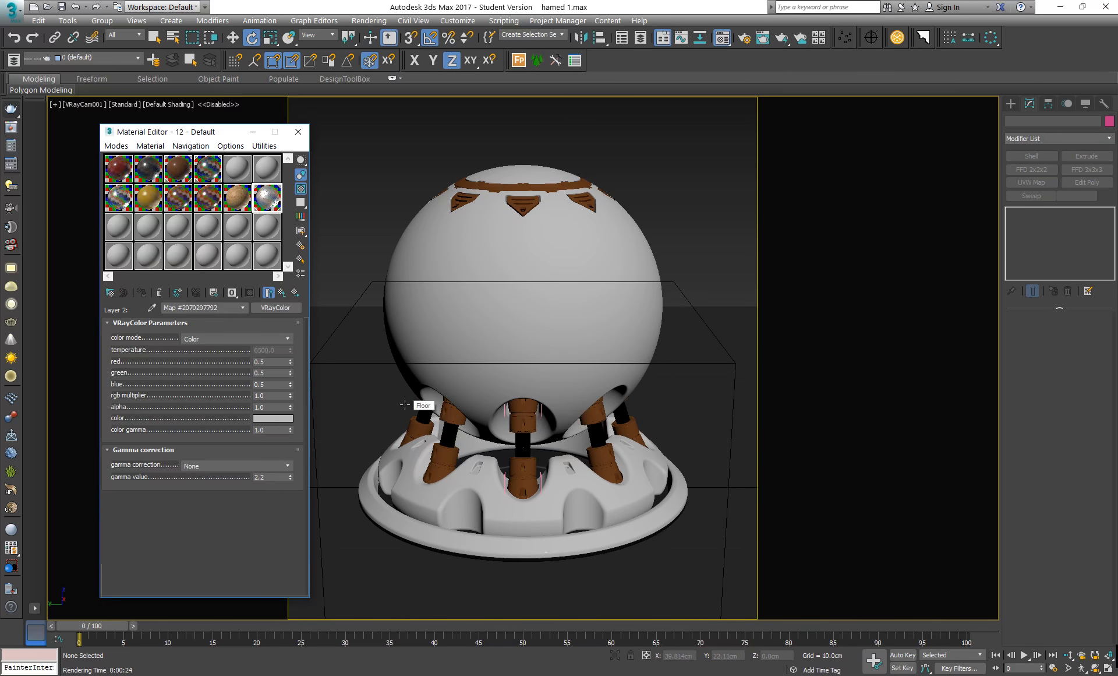
Set Layer 2's VRayColor to a golden brown with red 104, green 62 and blue 8
left_click(266, 417)
left_click_drag(316, 126, 344, 79)
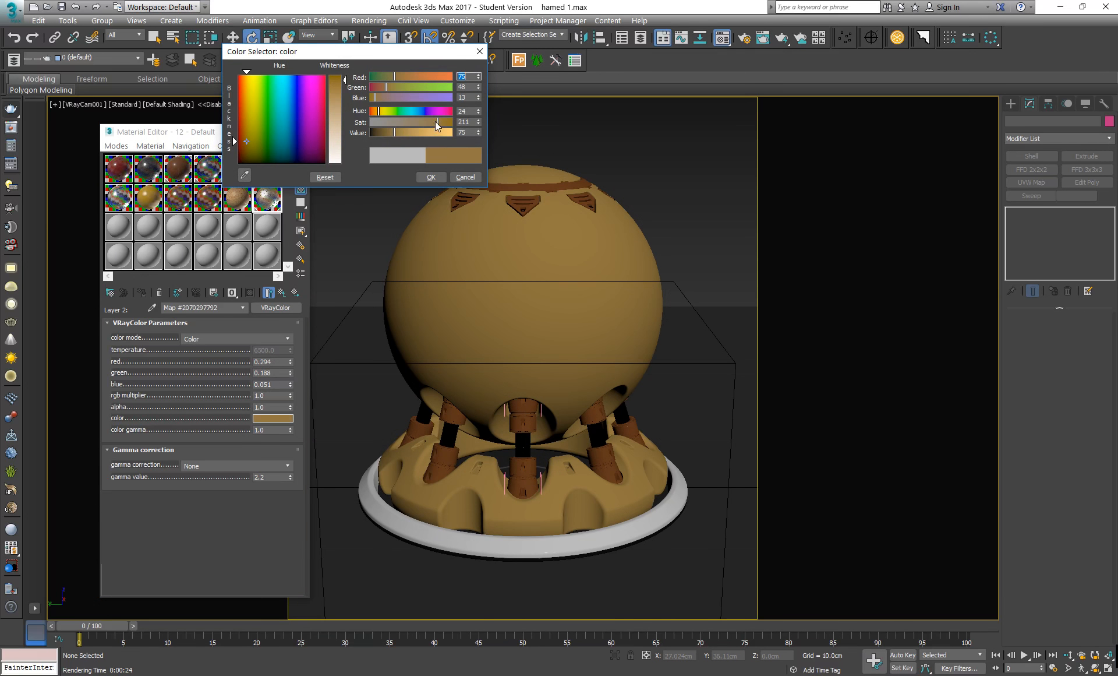
left_click(440, 122)
left_click_drag(393, 137, 445, 121)
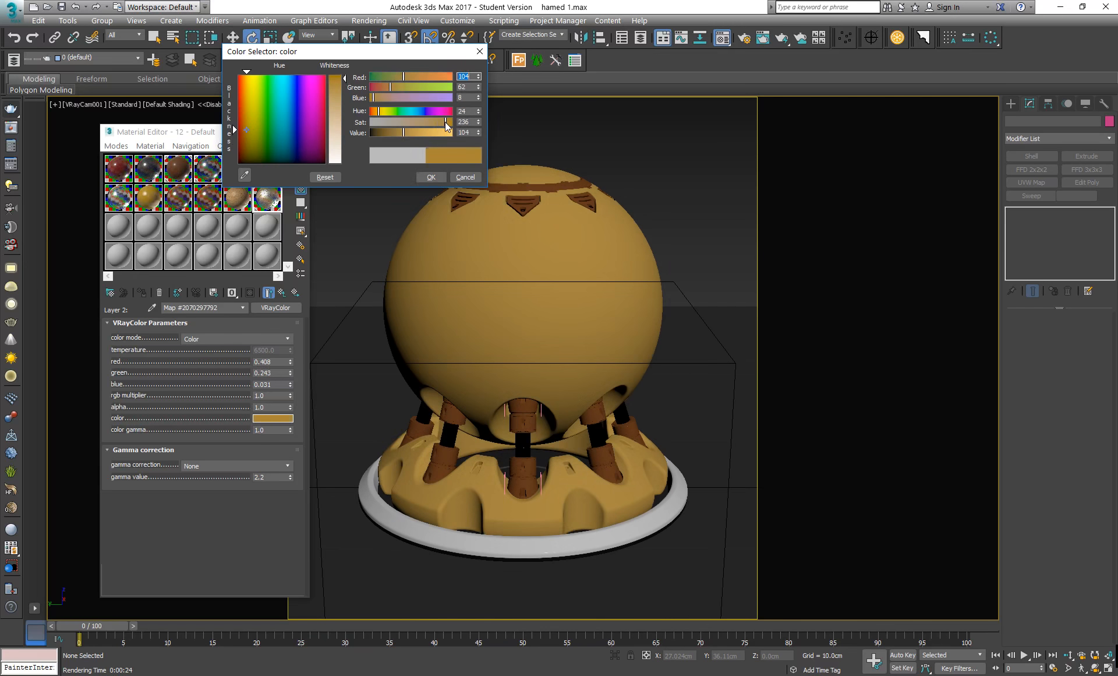
left_click(429, 178)
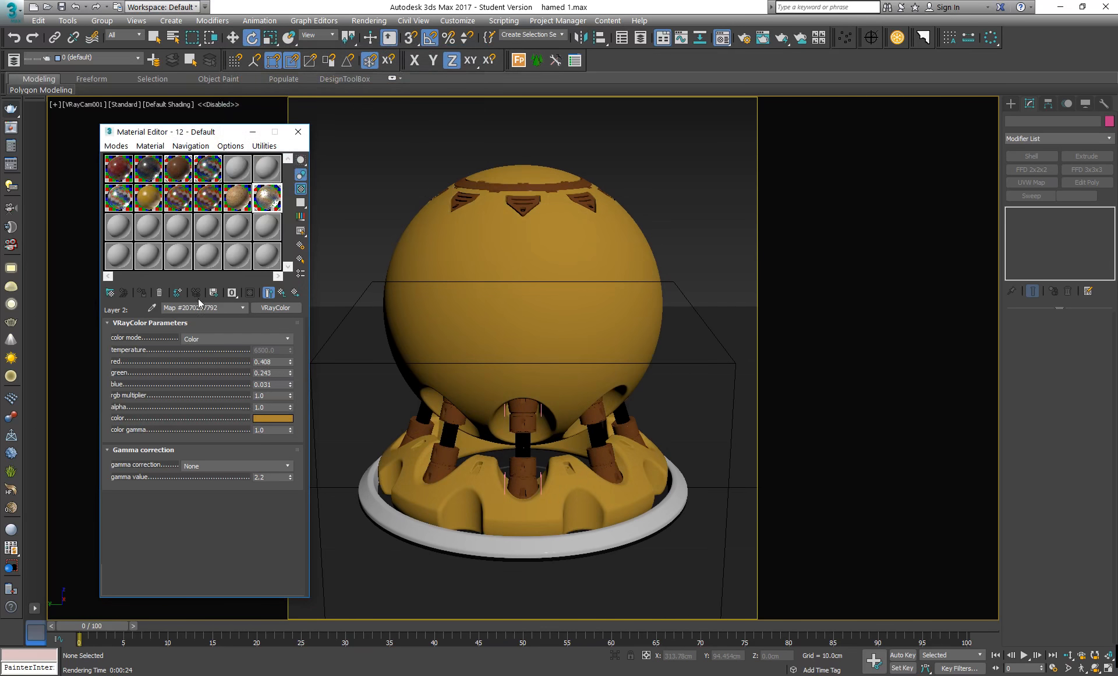
Set Layer 2's blending mode to Darken and lower its opacity to 49, with the enlarged sample preview open
left_click(282, 292)
left_click(206, 374)
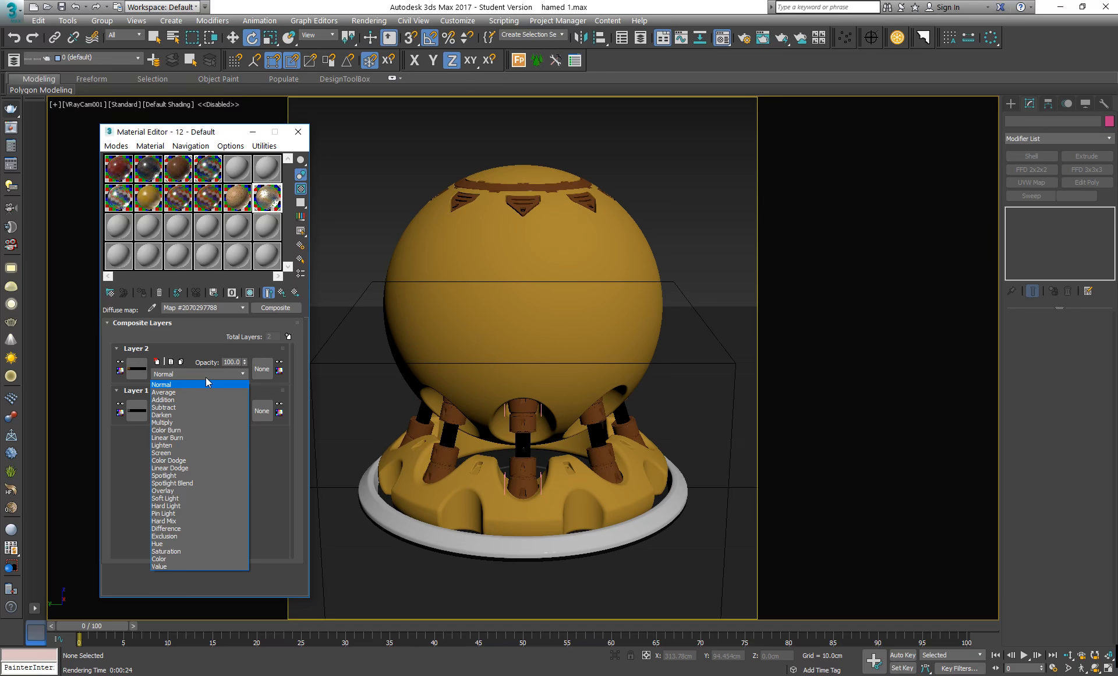
left_click(179, 414)
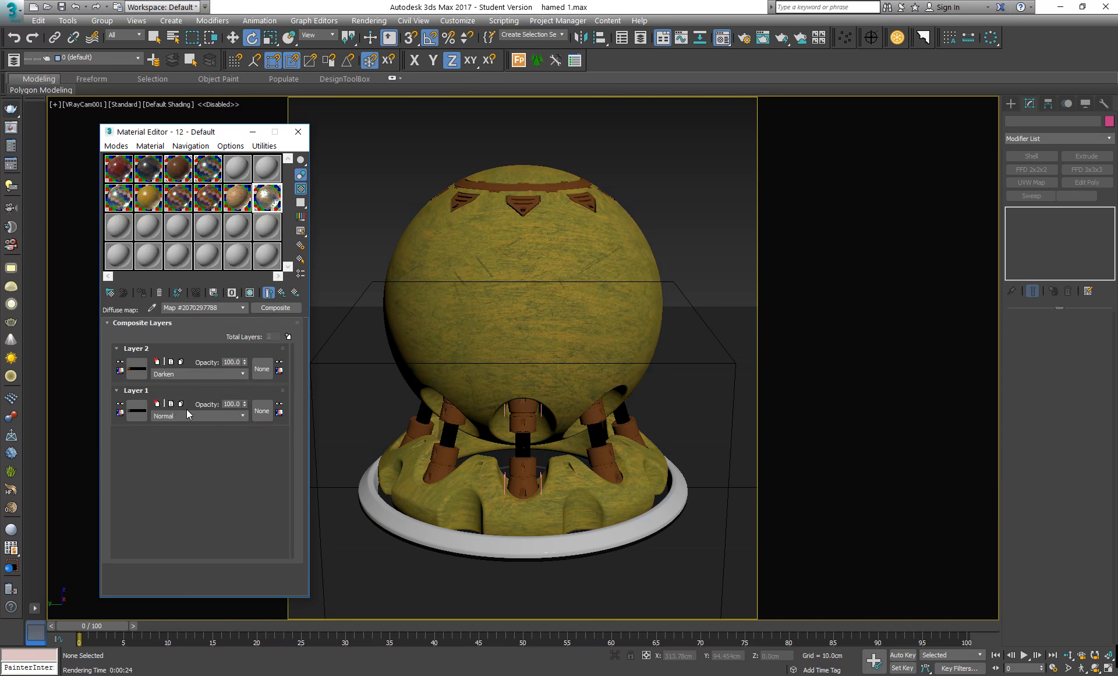
double_click(267, 197)
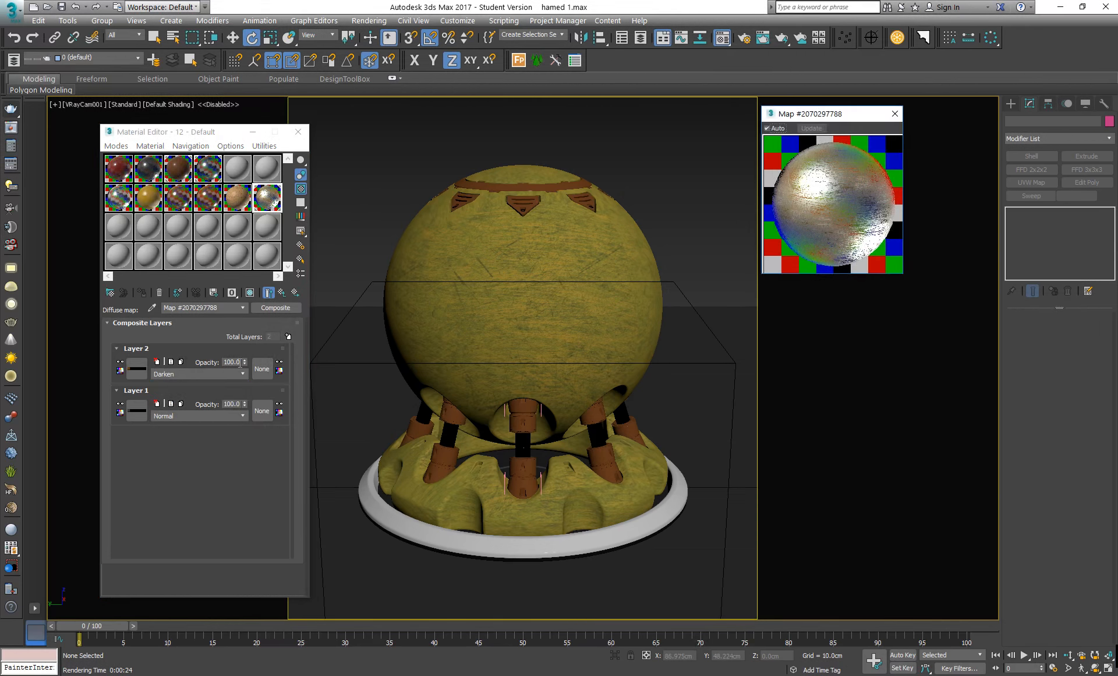
left_click_drag(244, 362, 230, 391)
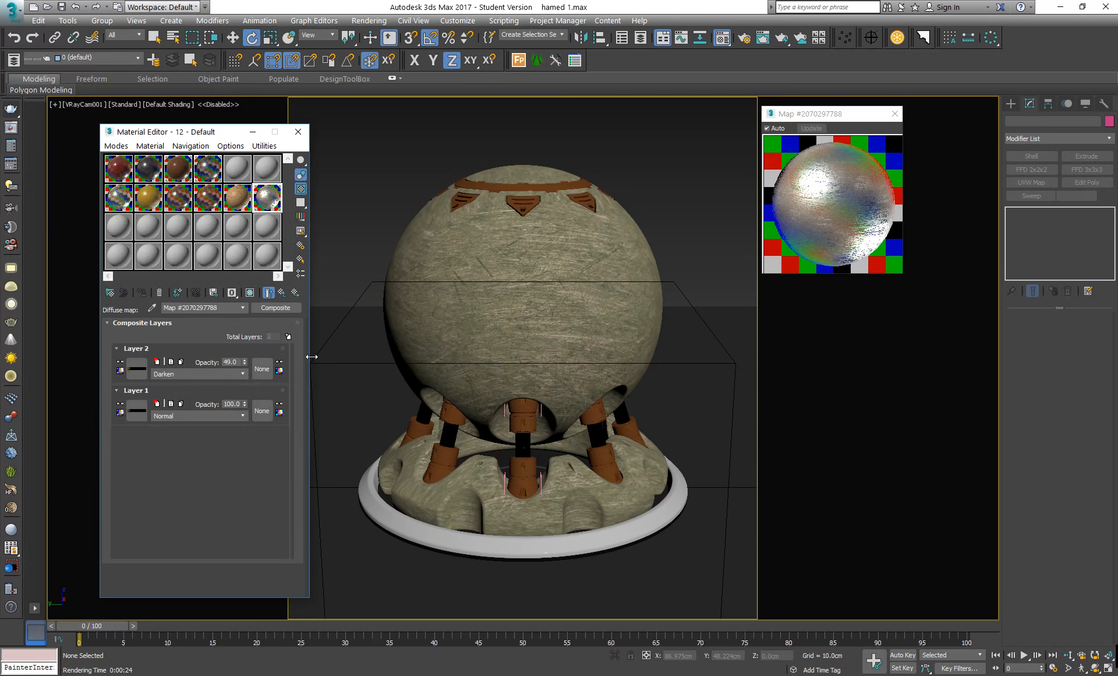
Open the V-Ray frame buffer and render a region over the sphere's right side, from the upper rim to below its middle
left_click(11, 127)
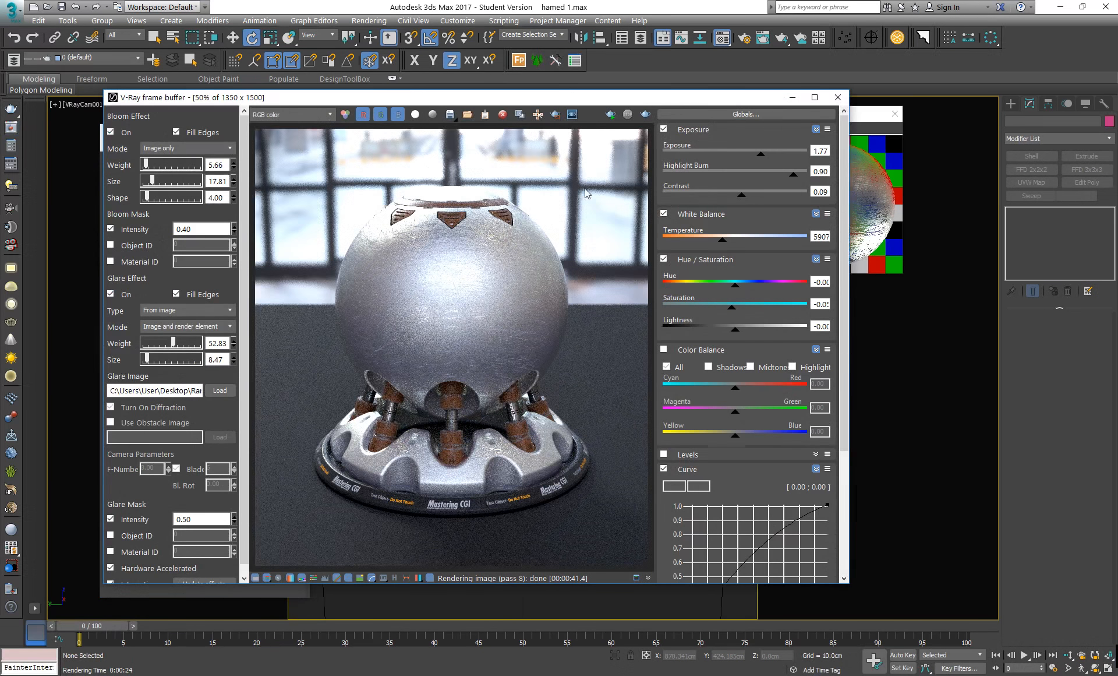
left_click(538, 114)
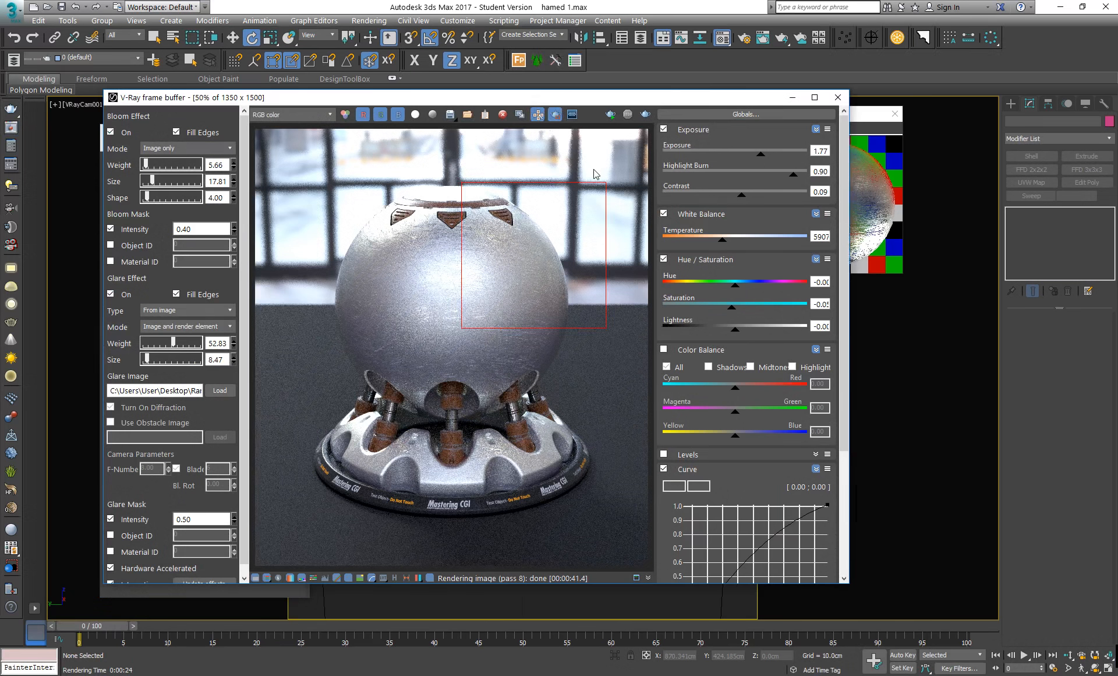
mouse_move(599, 174)
left_mouse_down()
mouse_move(524, 262)
mouse_move(479, 348)
left_mouse_up()
left_click(645, 114)
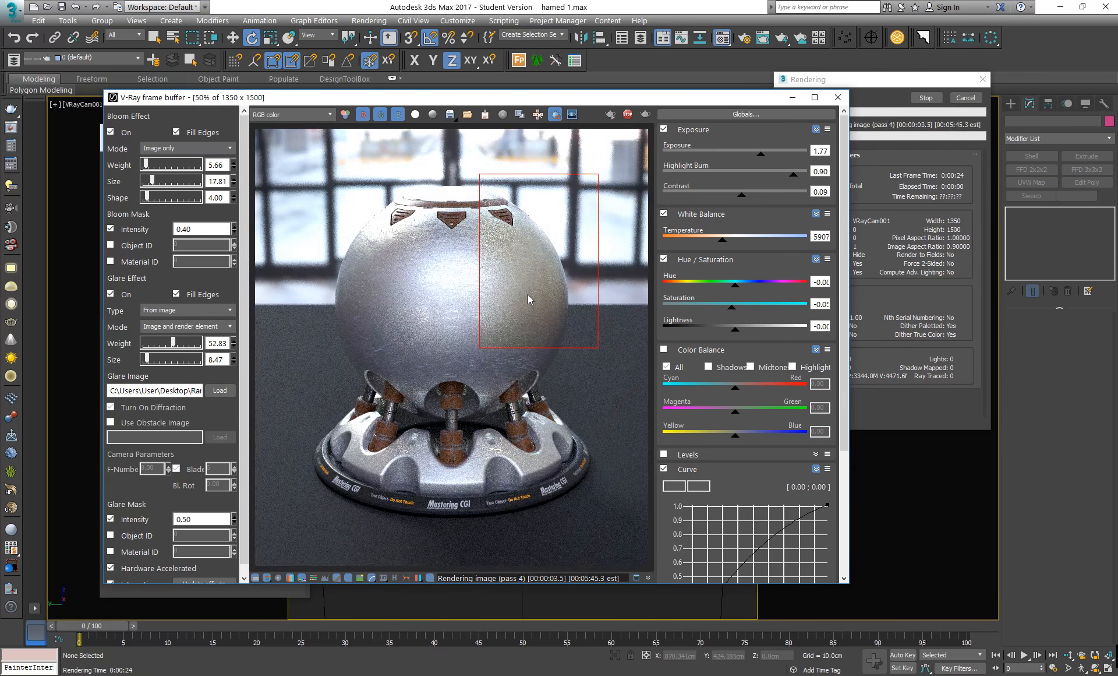
Examine the tinted metal in the render region against the untinted surface, close up and in full
scroll(527, 295, "up", 2)
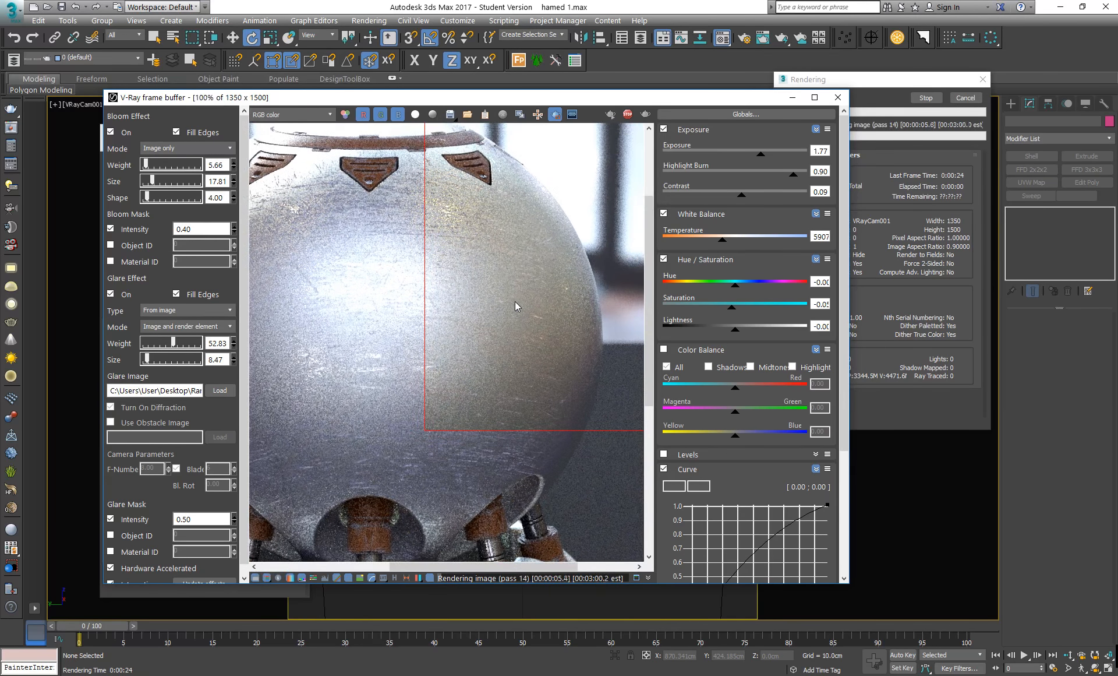
scroll(515, 302, "down", 2)
scroll(515, 301, "up", 2)
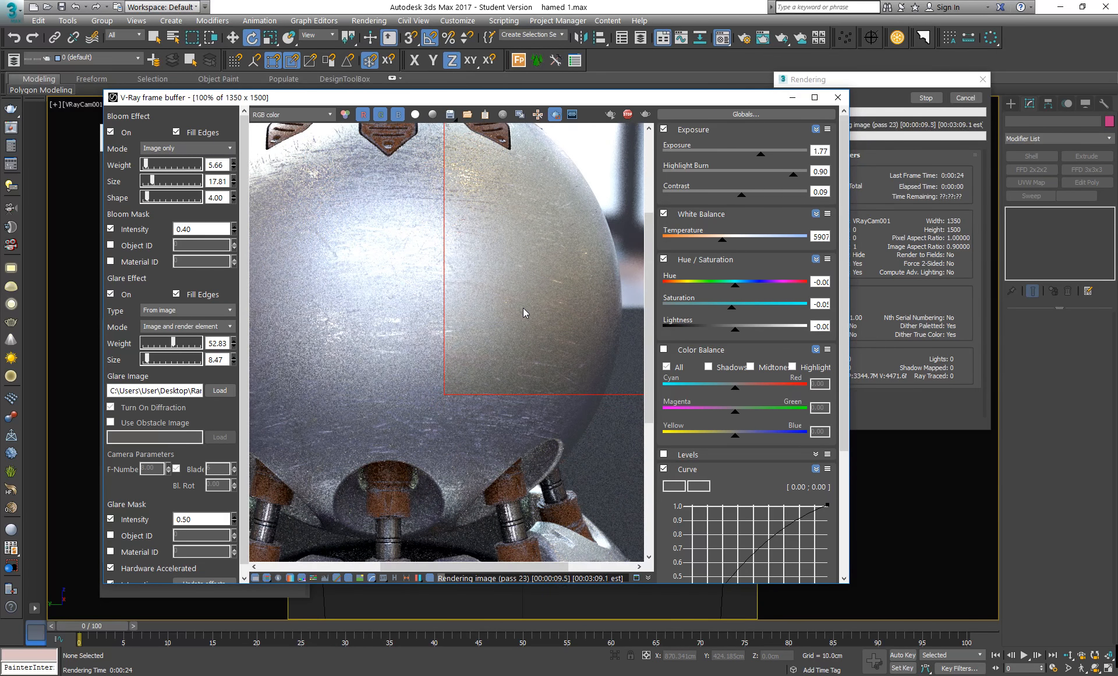
scroll(523, 307, "down", 2)
scroll(519, 290, "up", 2)
scroll(518, 290, "down", 1)
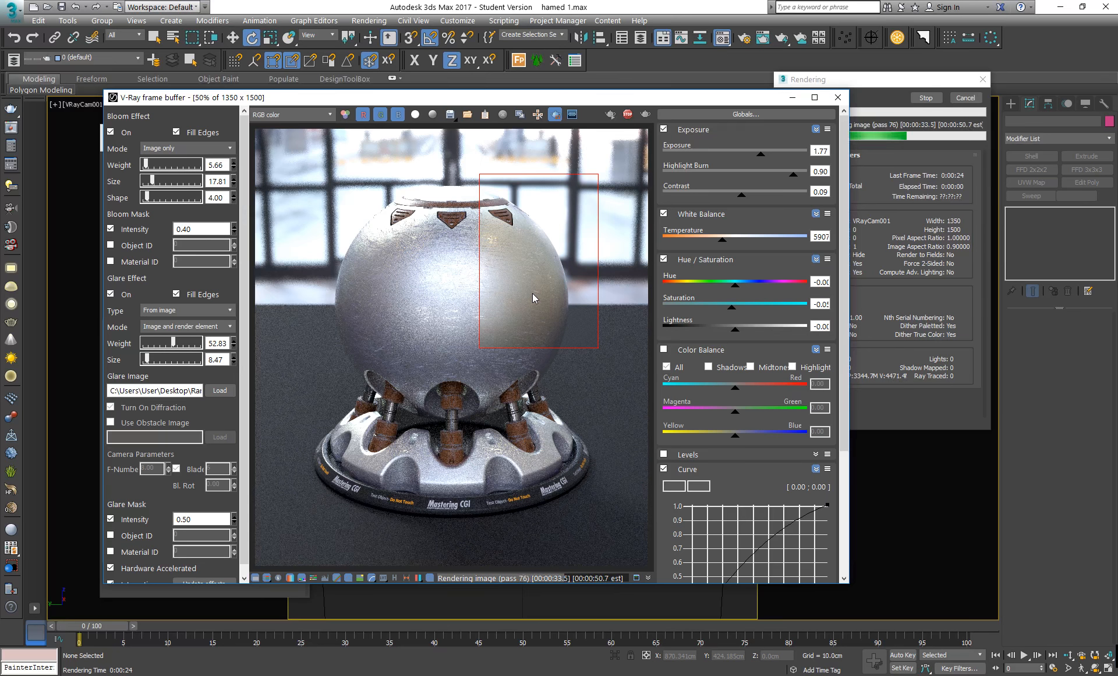
double_click(512, 278)
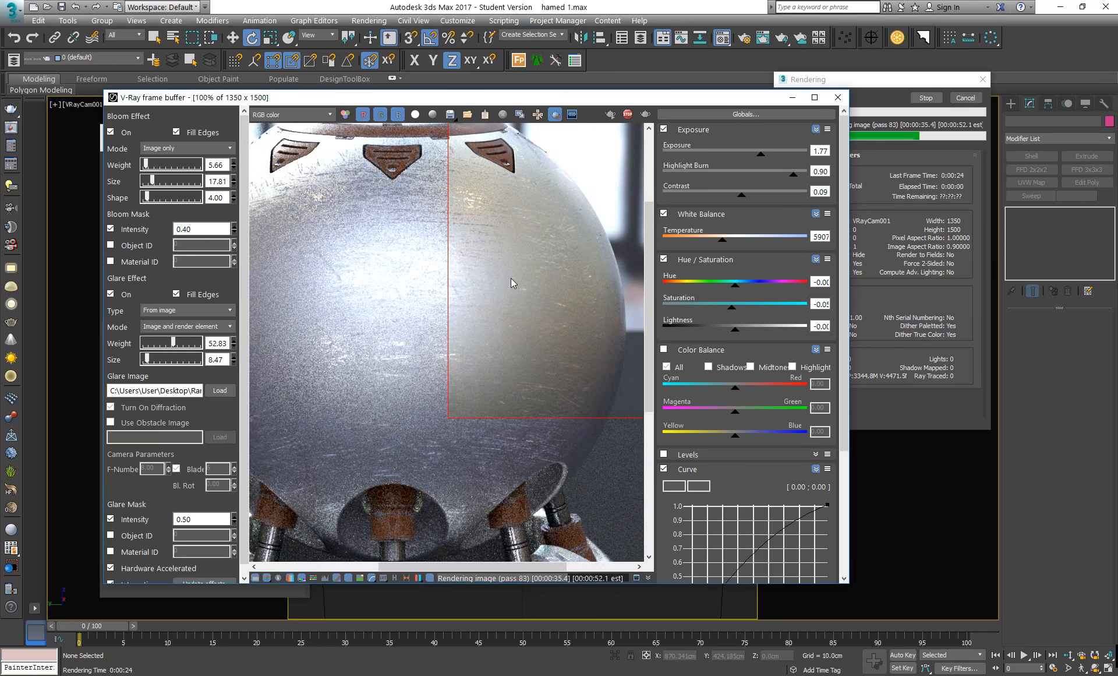
middle_click_drag(537, 229, 443, 250)
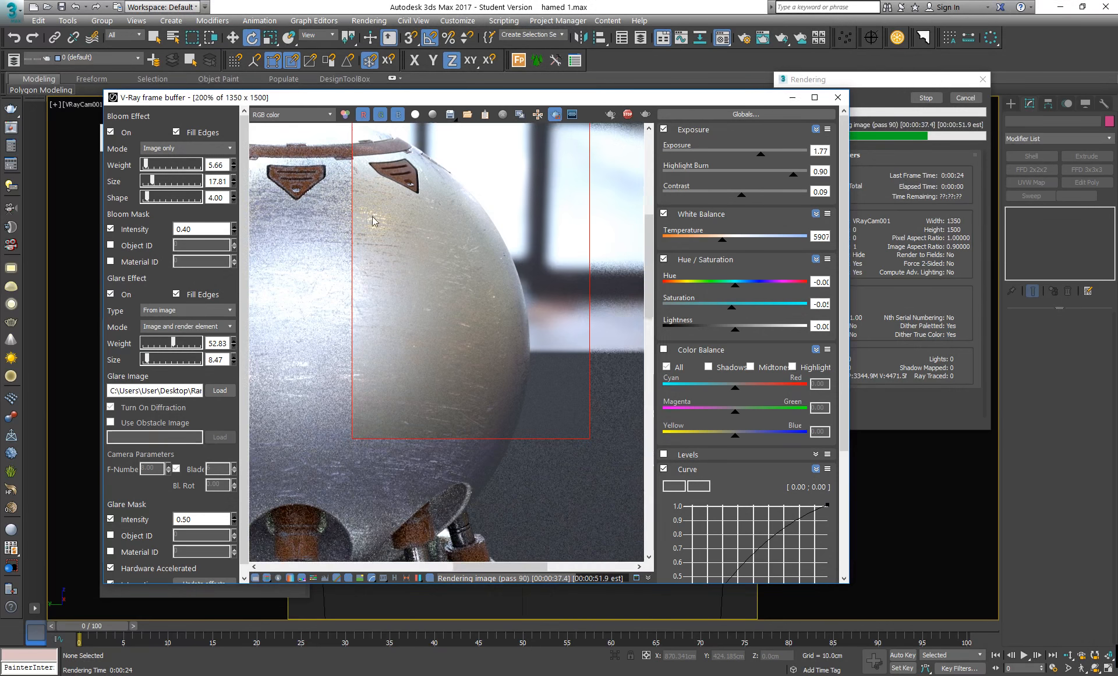
scroll(372, 216, "up", 1)
middle_click_drag(351, 240, 479, 258)
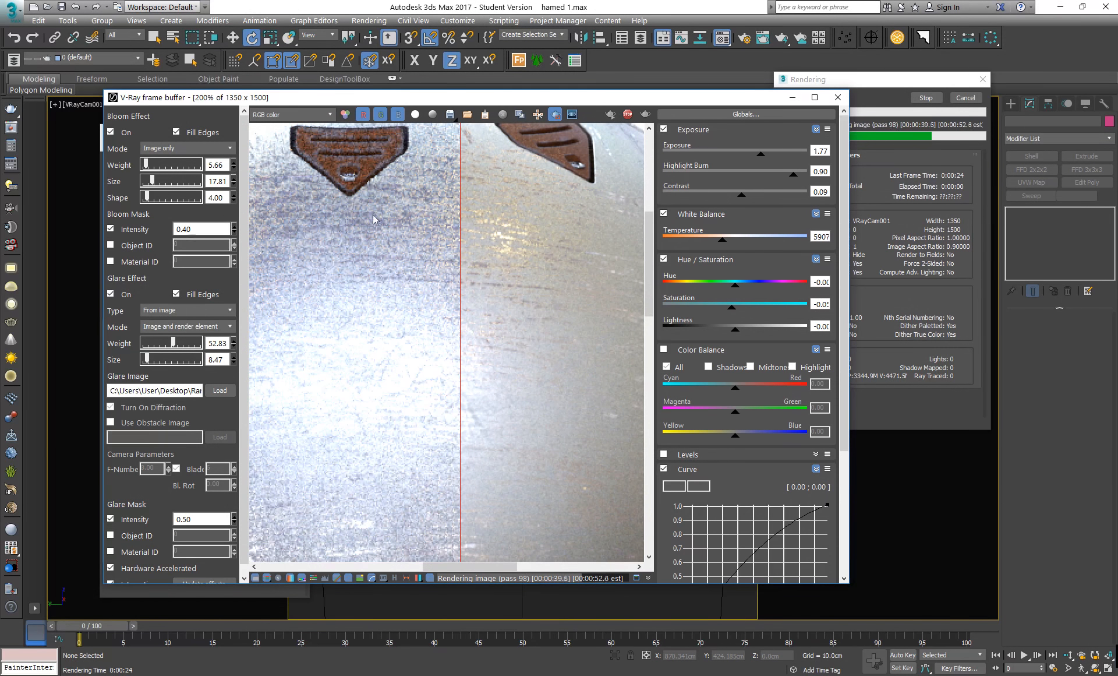
middle_click_drag(545, 278, 481, 284)
scroll(482, 284, "down", 1)
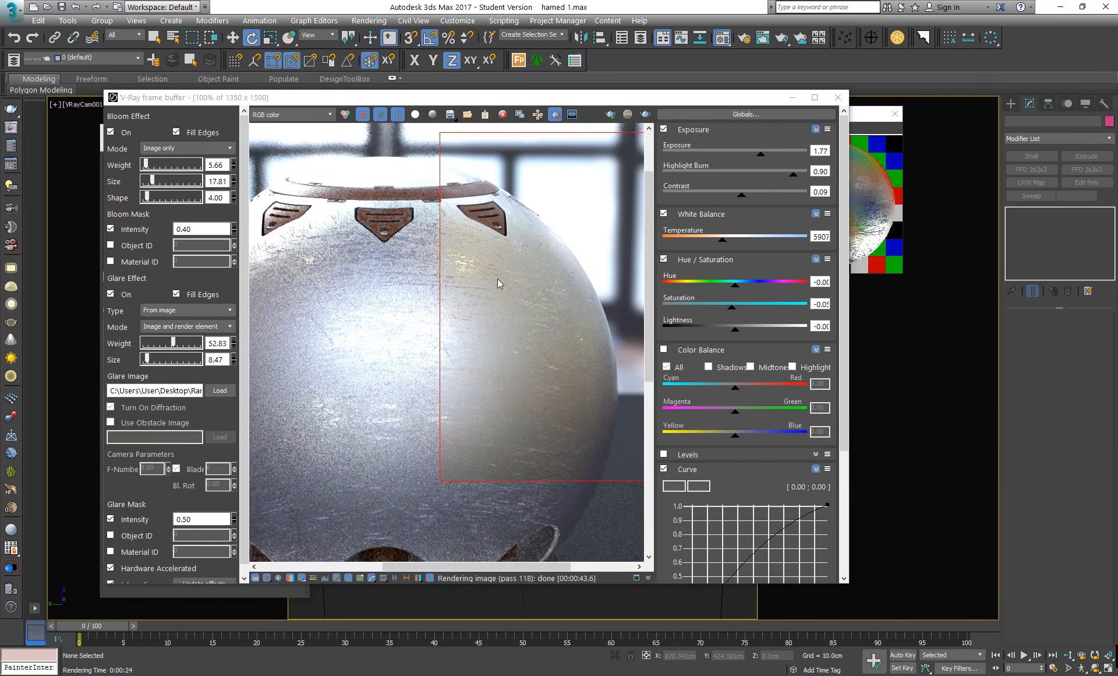
scroll(498, 279, "down", 1)
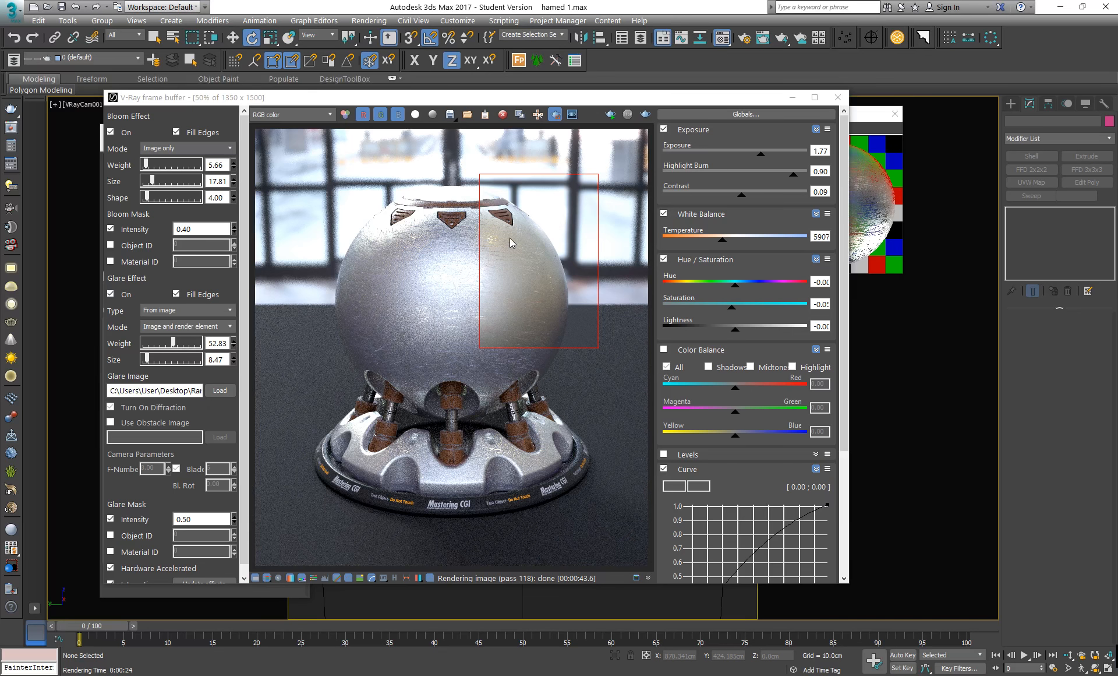
Close the frame buffer and set Layer 2's opacity to 40 in the Composite map
left_click(838, 98)
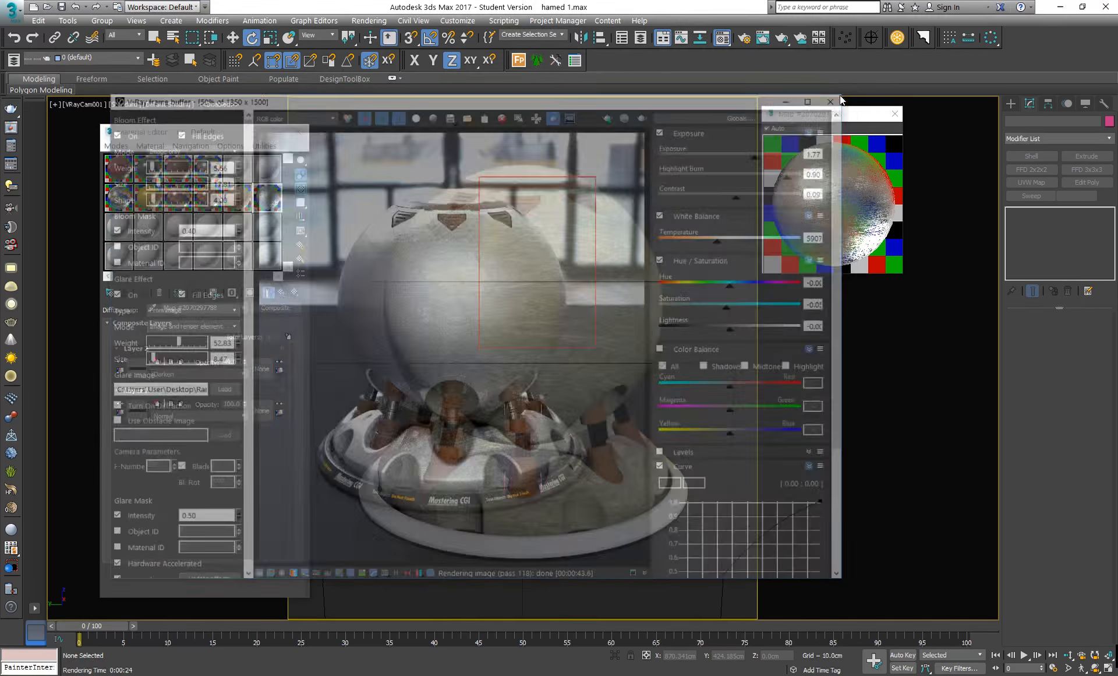
left_click(231, 362)
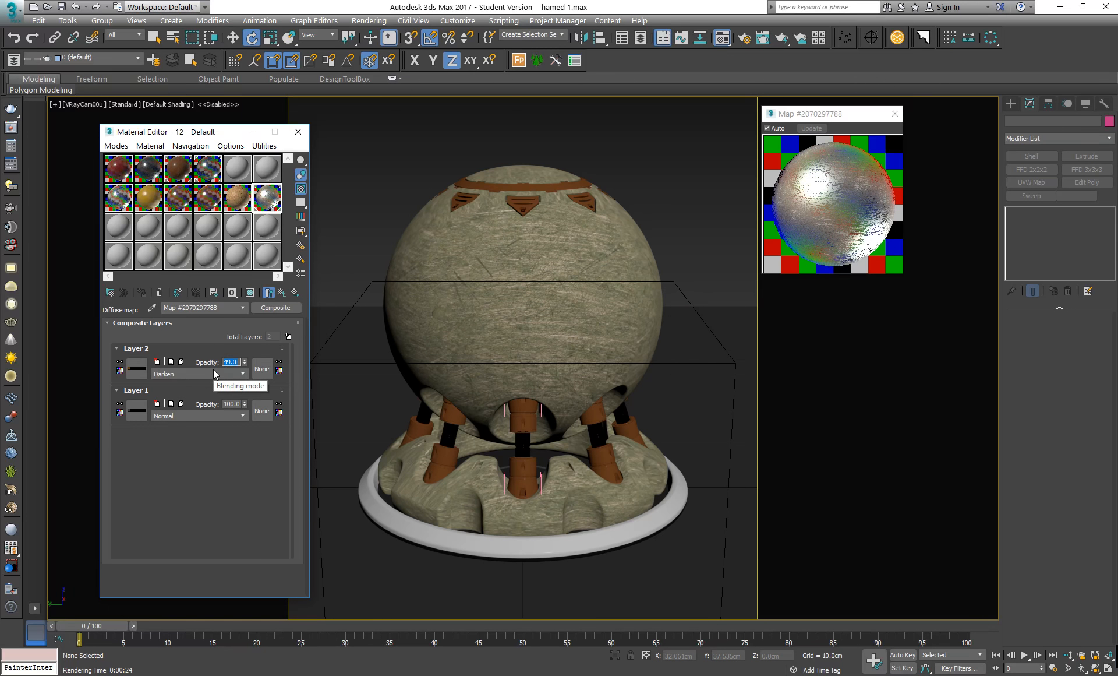
type("40")
Add a third layer to the diffuse Composite map with a VRayColor map
left_click(288, 337)
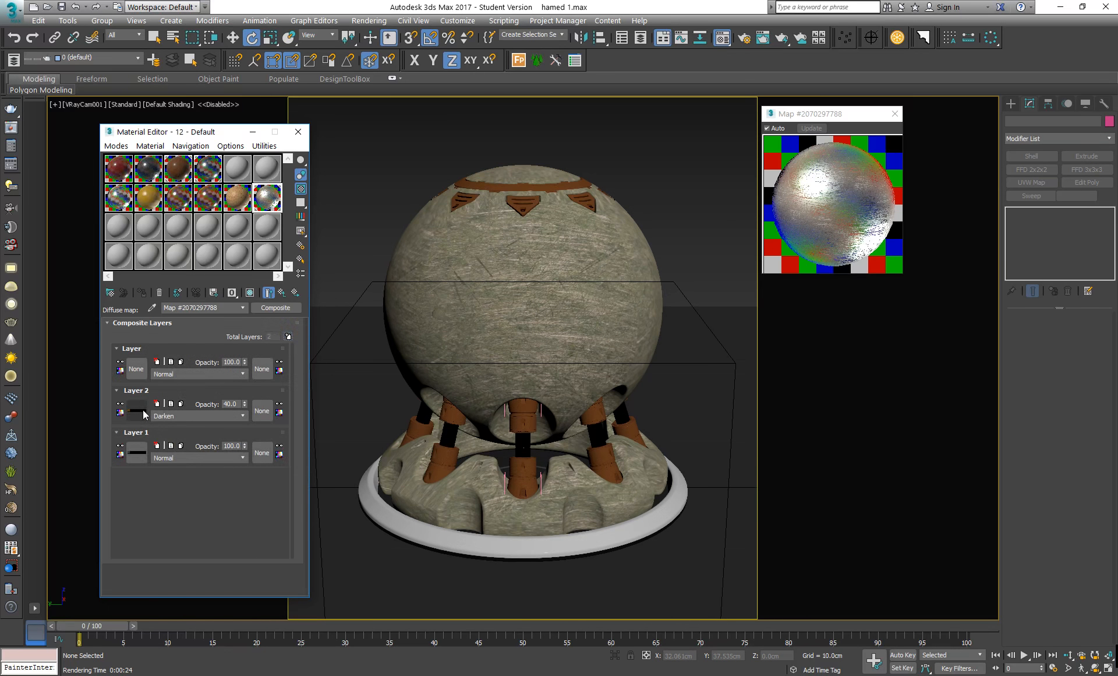
left_click(137, 369)
double_click(531, 415)
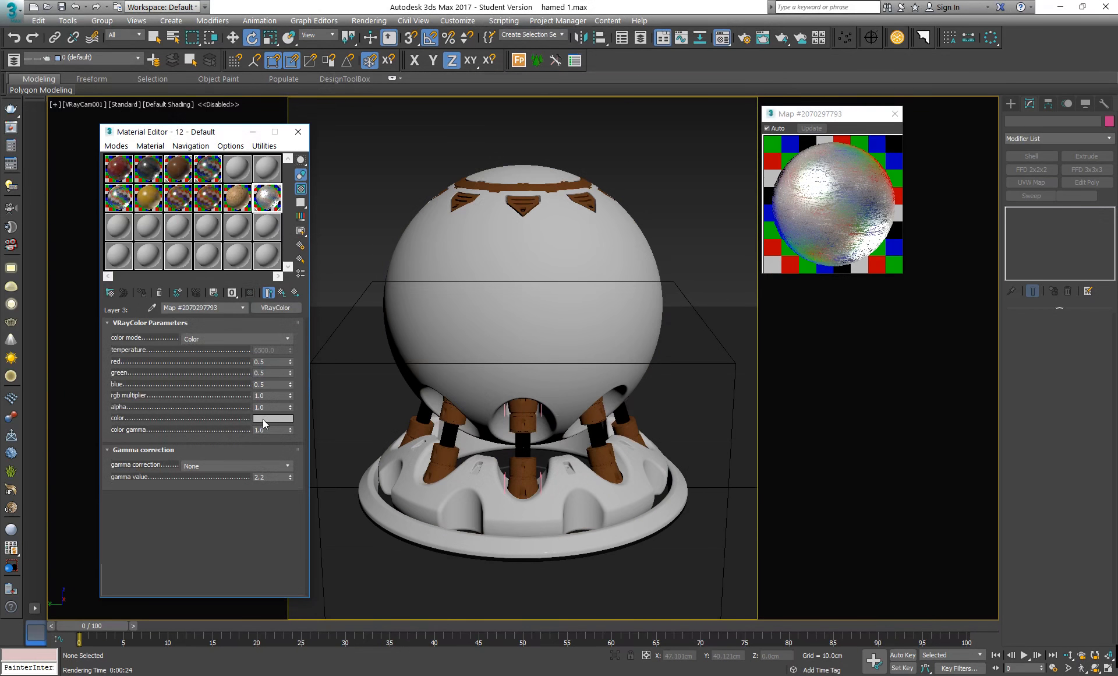
Set Layer 3's VRayColor to a dark gray with RGB 13, 13, 13 and return to the Composite layers
left_click(264, 418)
left_click_drag(340, 95, 344, 79)
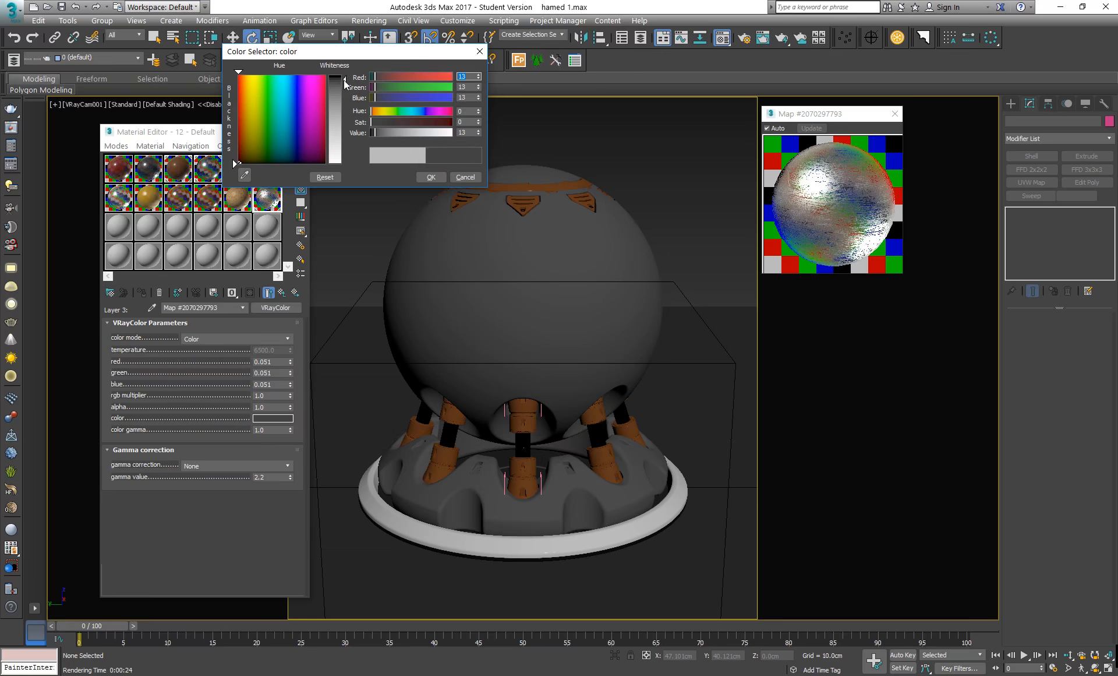
left_click(431, 178)
left_click(282, 291)
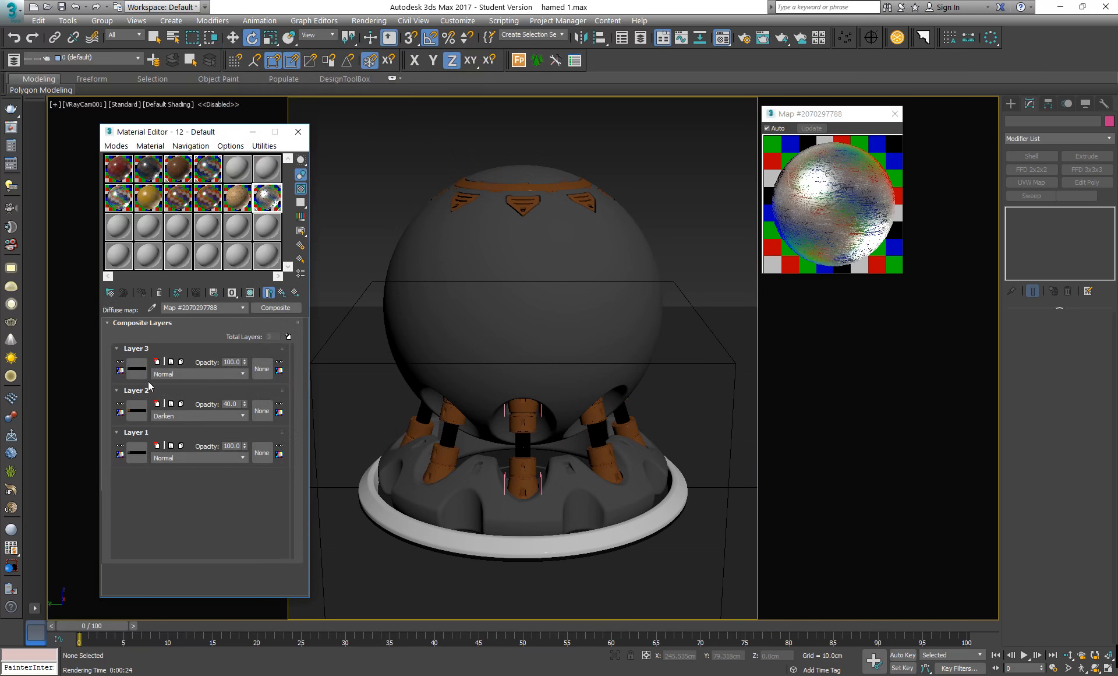
Set Layer 3's blending mode to Darken and render a new region over the sphere's lower-right side
left_click(201, 374)
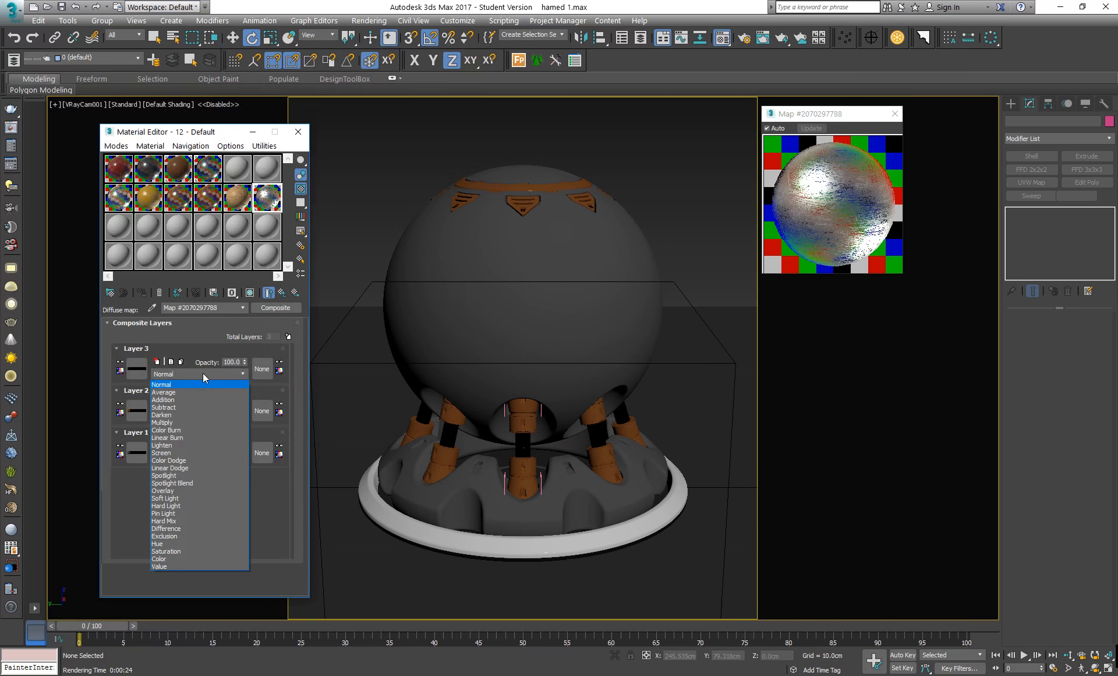
left_click(177, 415)
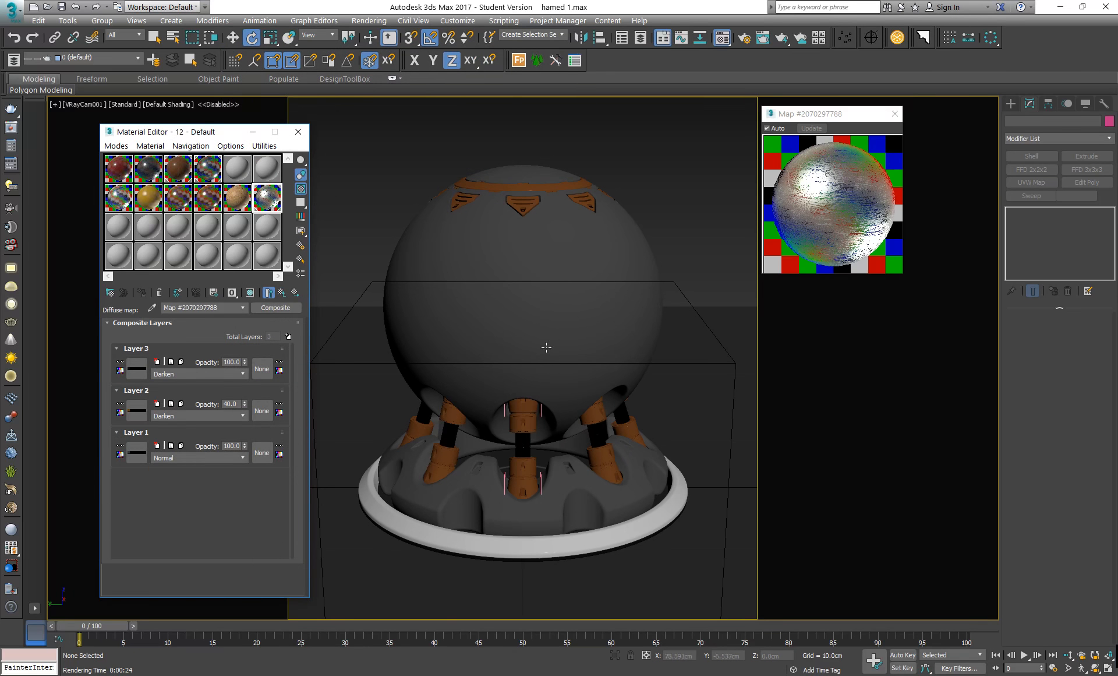
left_click(13, 128)
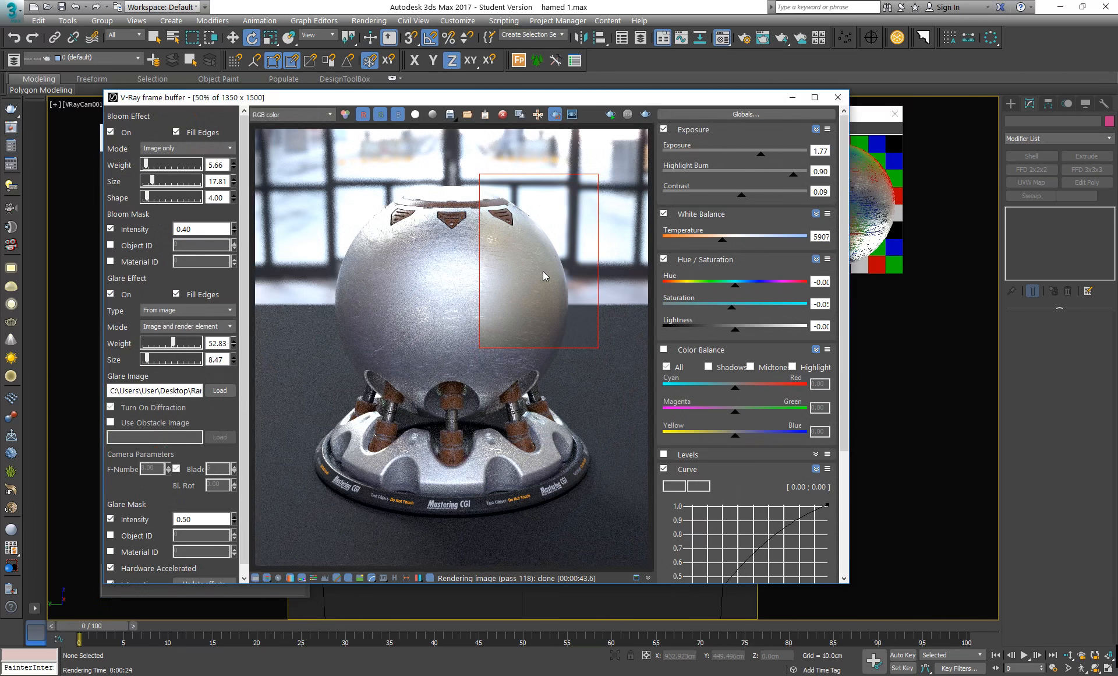
left_click_drag(592, 273, 450, 416)
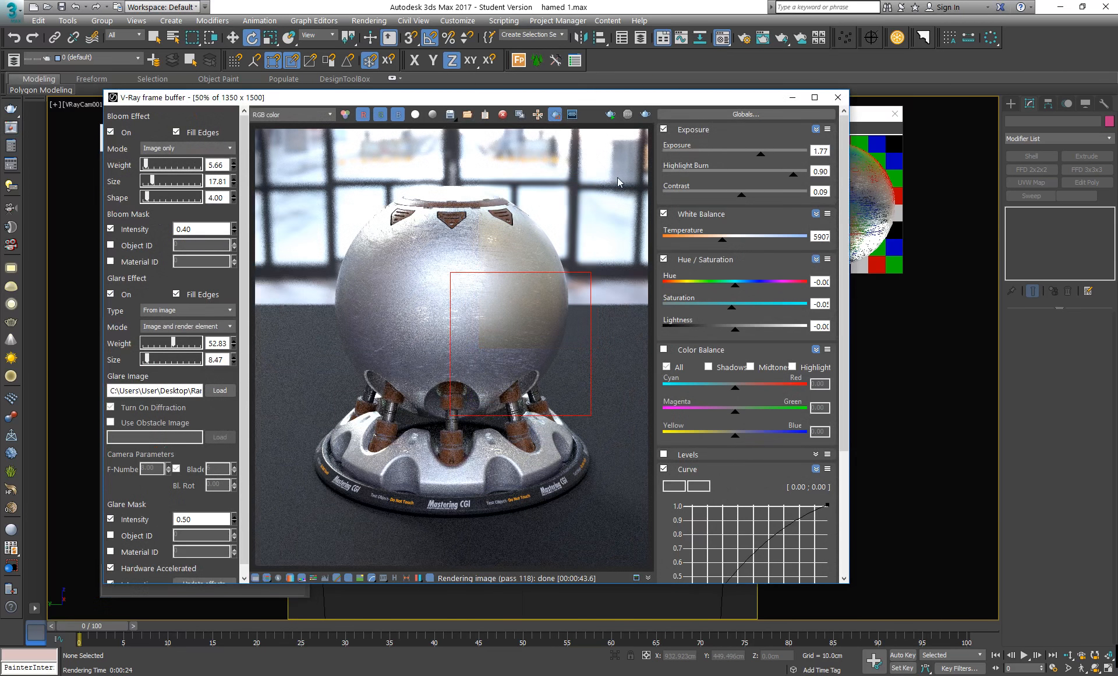
left_click(646, 116)
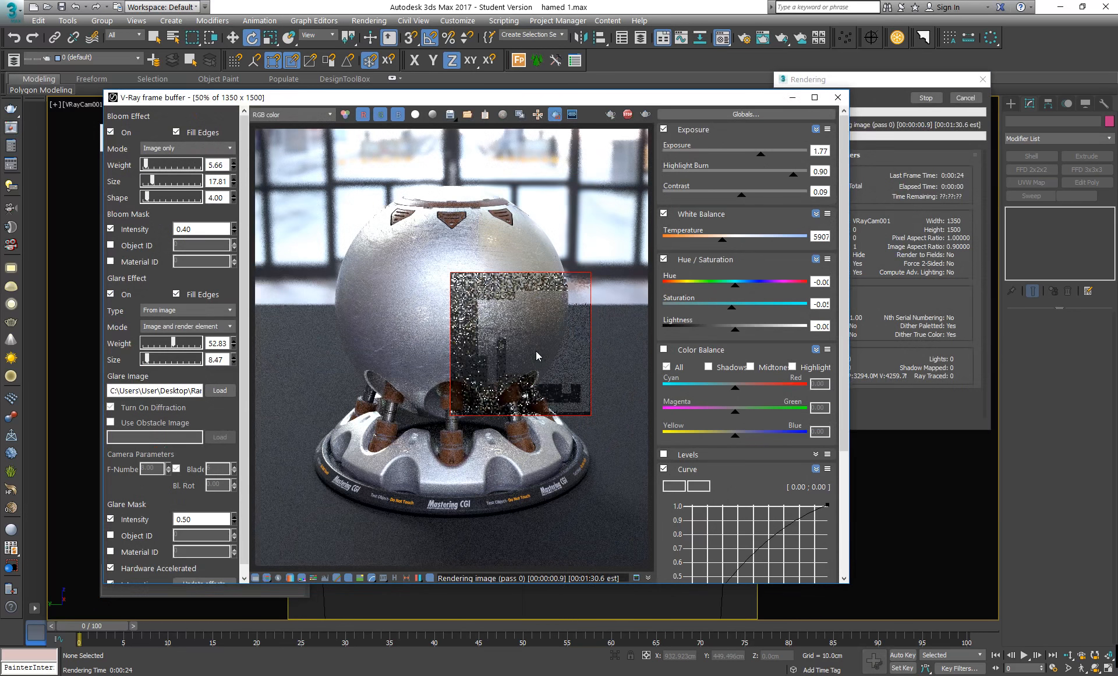
Examine the darkened scratches inside the render region against the surrounding metal, close up and in full
double_click(537, 322)
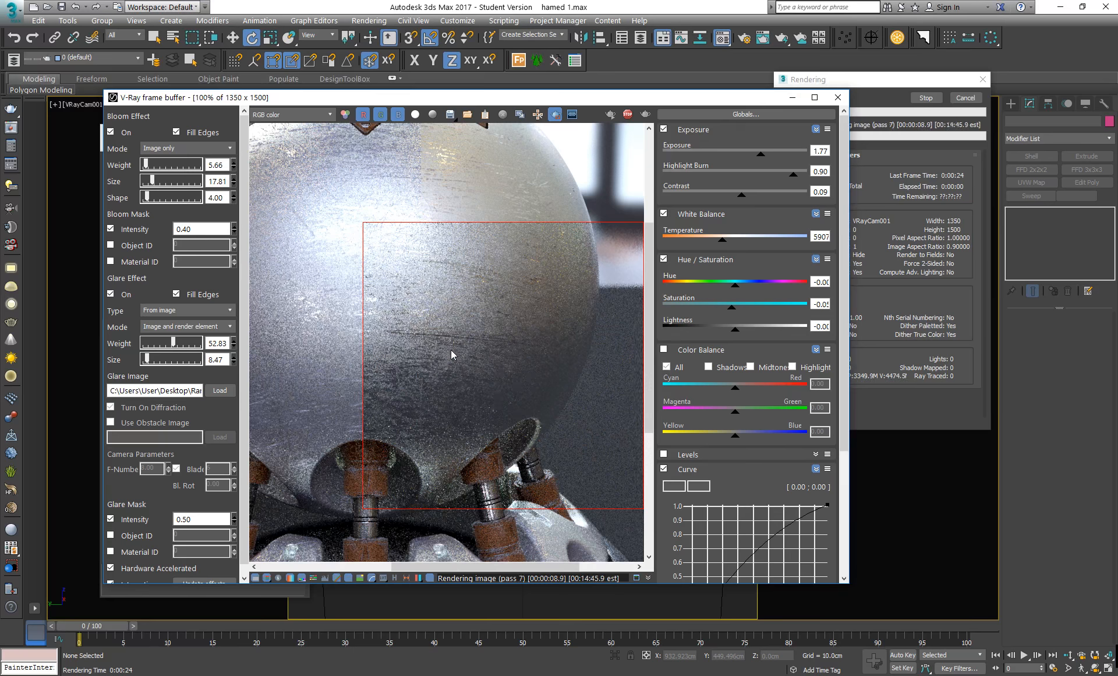
scroll(445, 355, "up", 2)
scroll(436, 339, "down", 2)
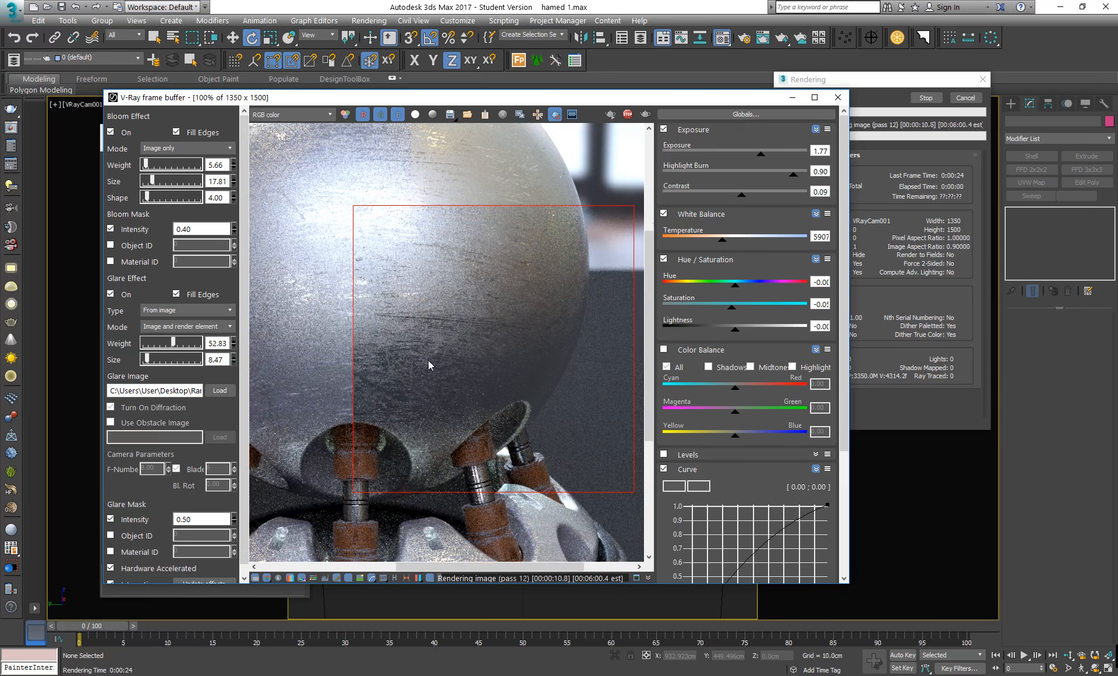
scroll(461, 361, "down", 1)
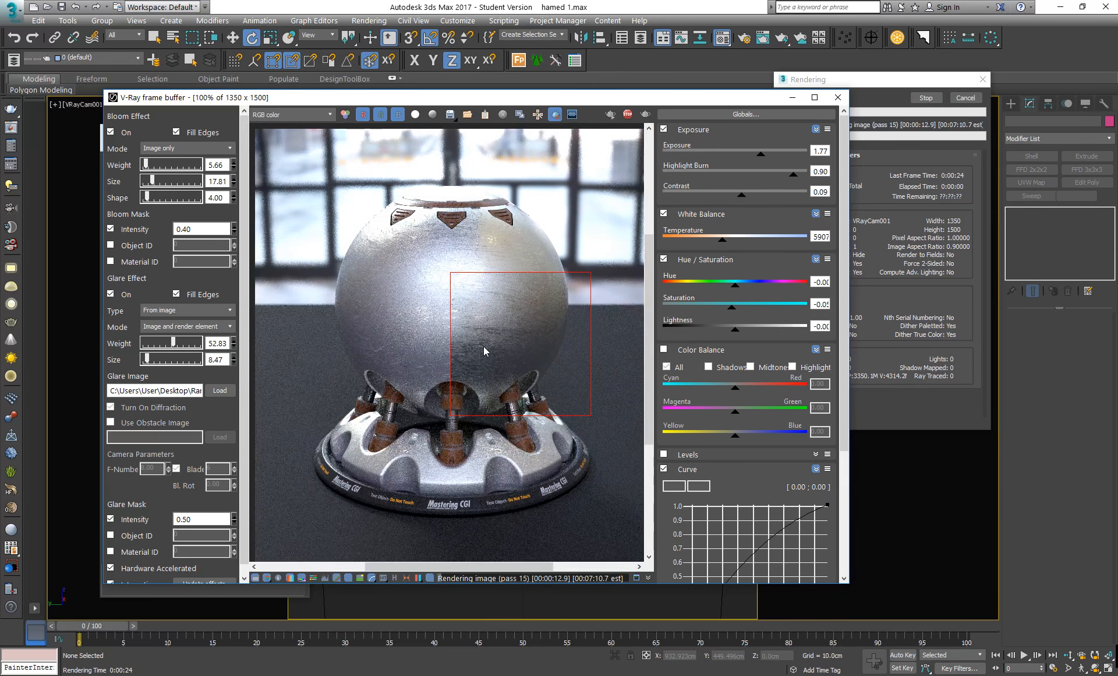
scroll(484, 346, "up", 1)
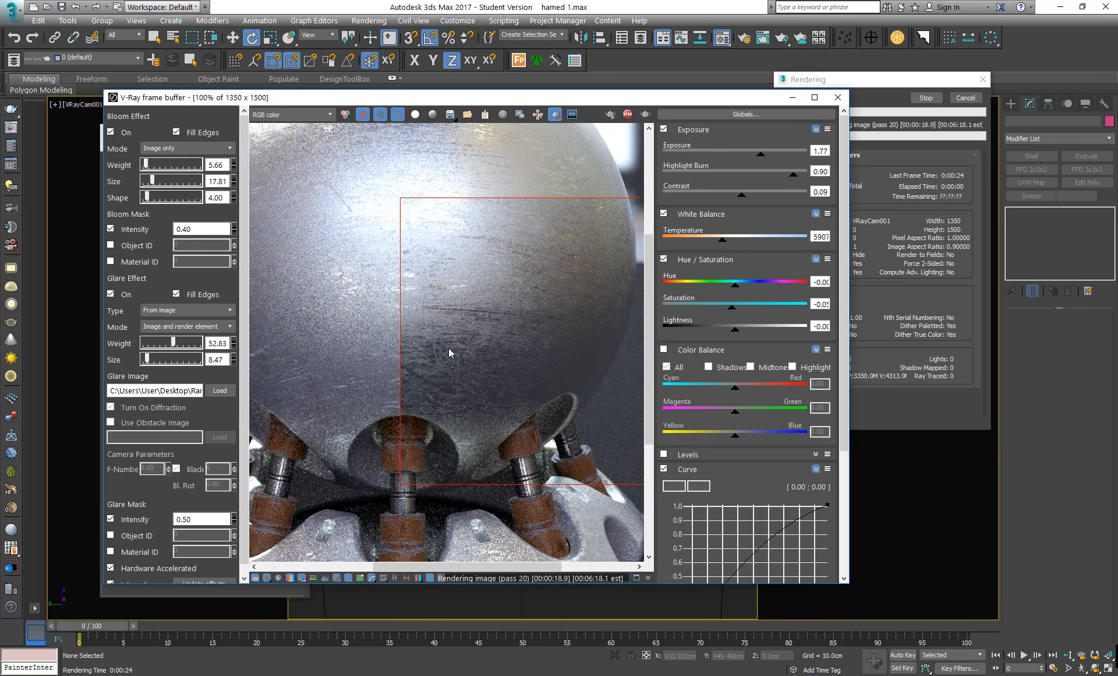
scroll(449, 348, "down", 1)
scroll(509, 327, "up", 1)
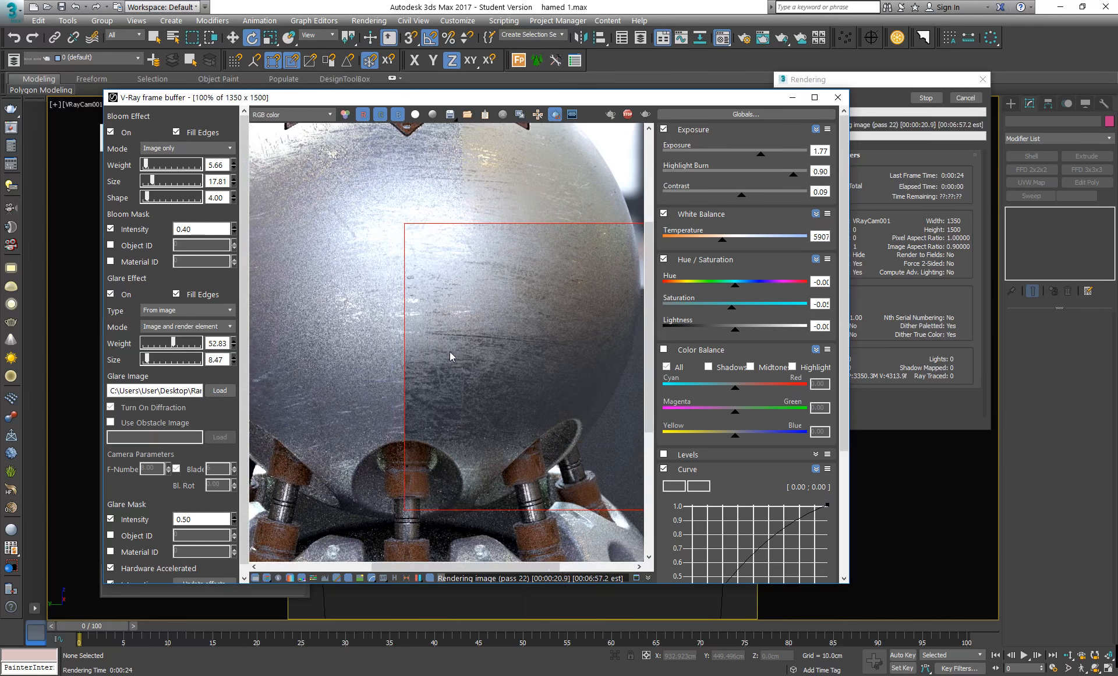
scroll(450, 351, "down", 1)
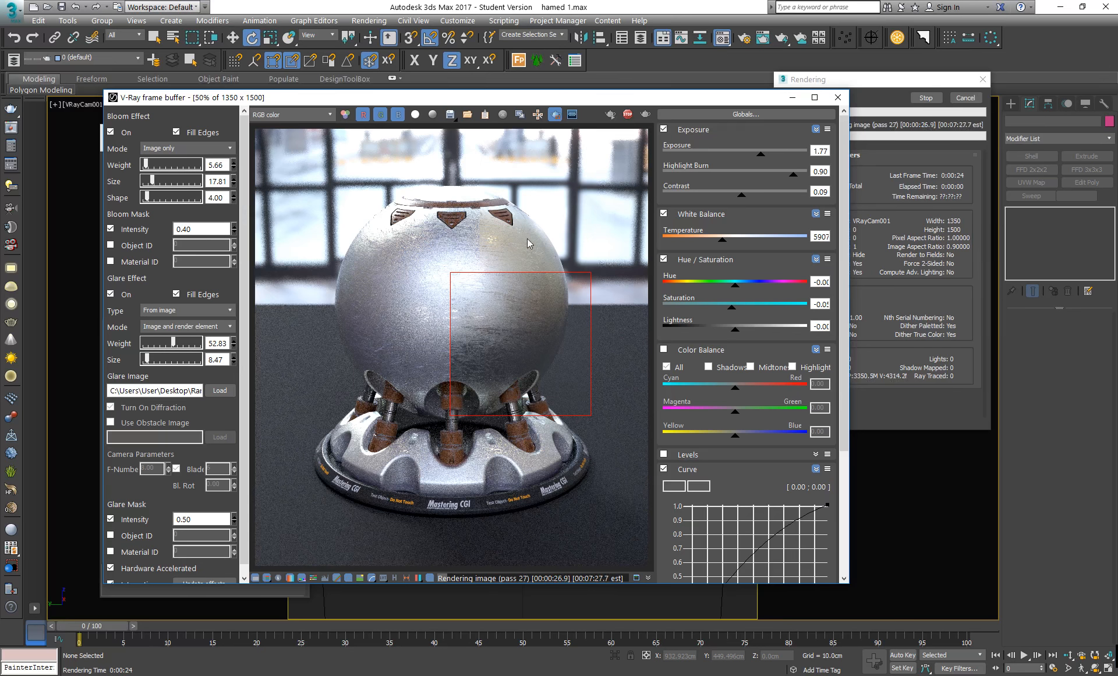
scroll(526, 338, "up", 1)
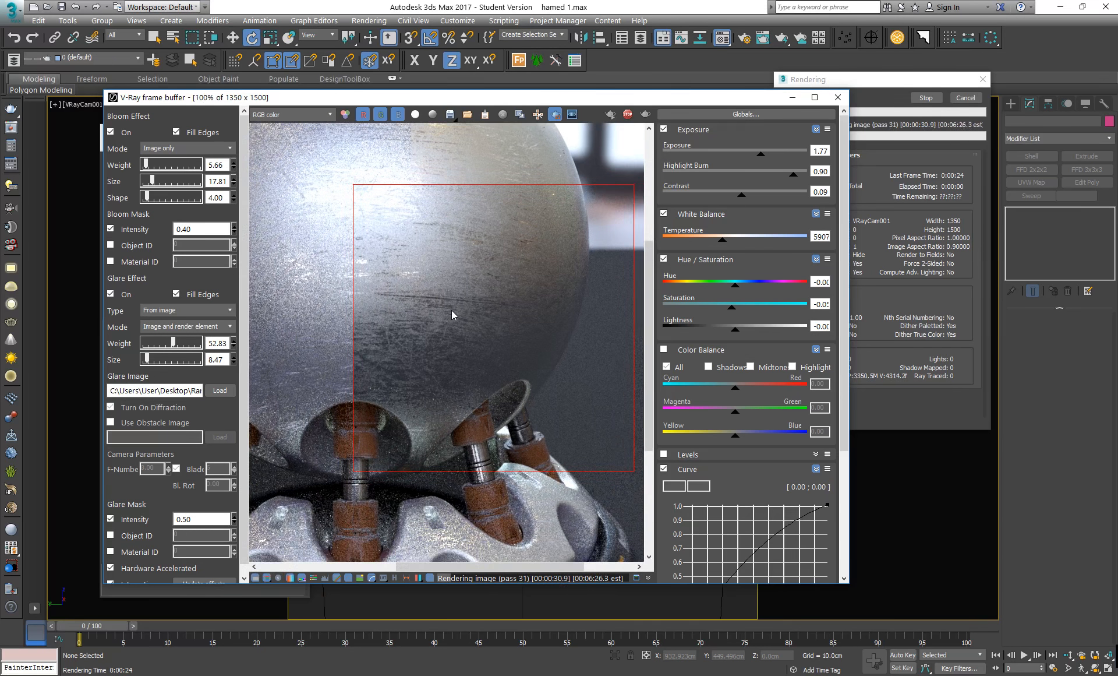
scroll(452, 310, "down", 1)
scroll(487, 324, "up", 1)
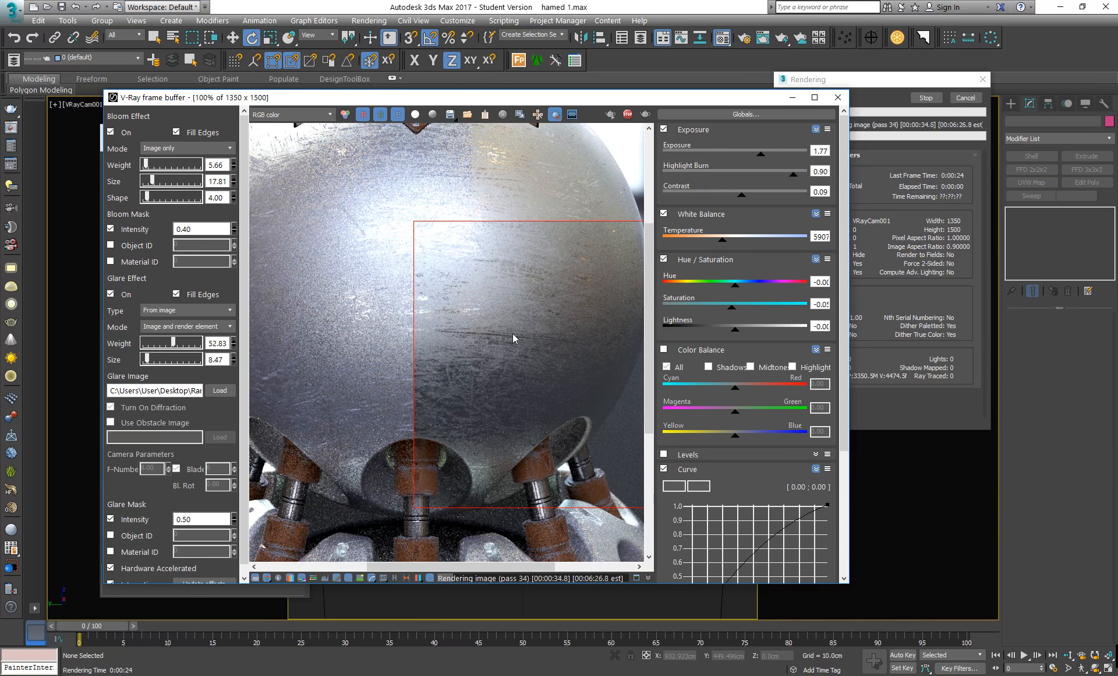
scroll(512, 338, "down", 1)
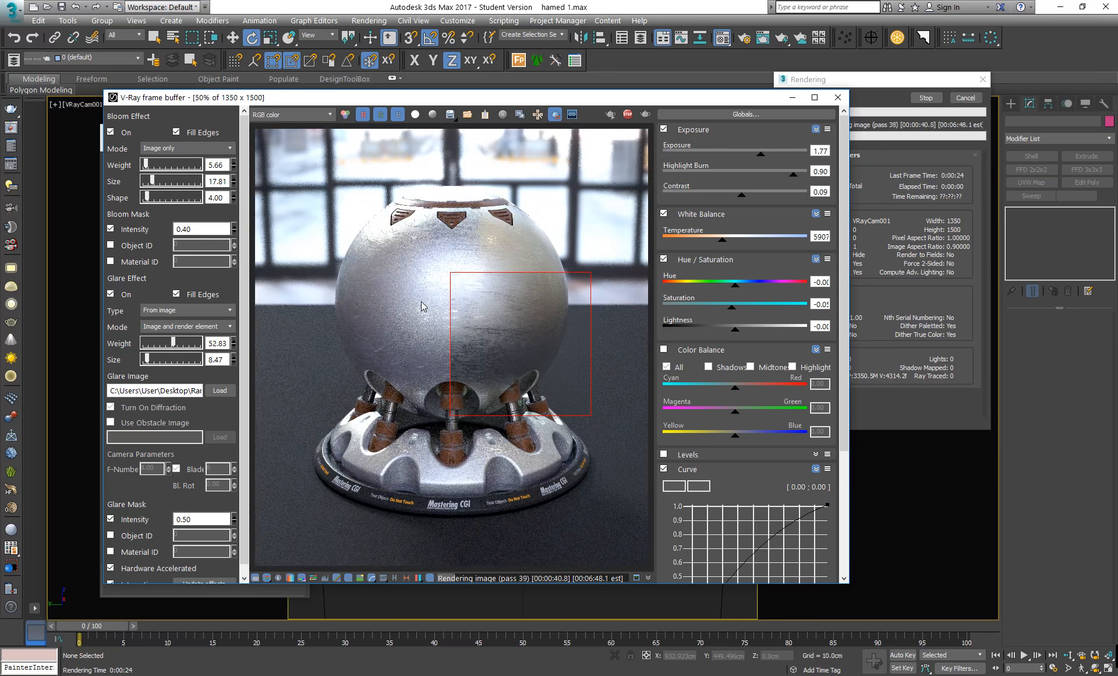
scroll(536, 341, "up", 1)
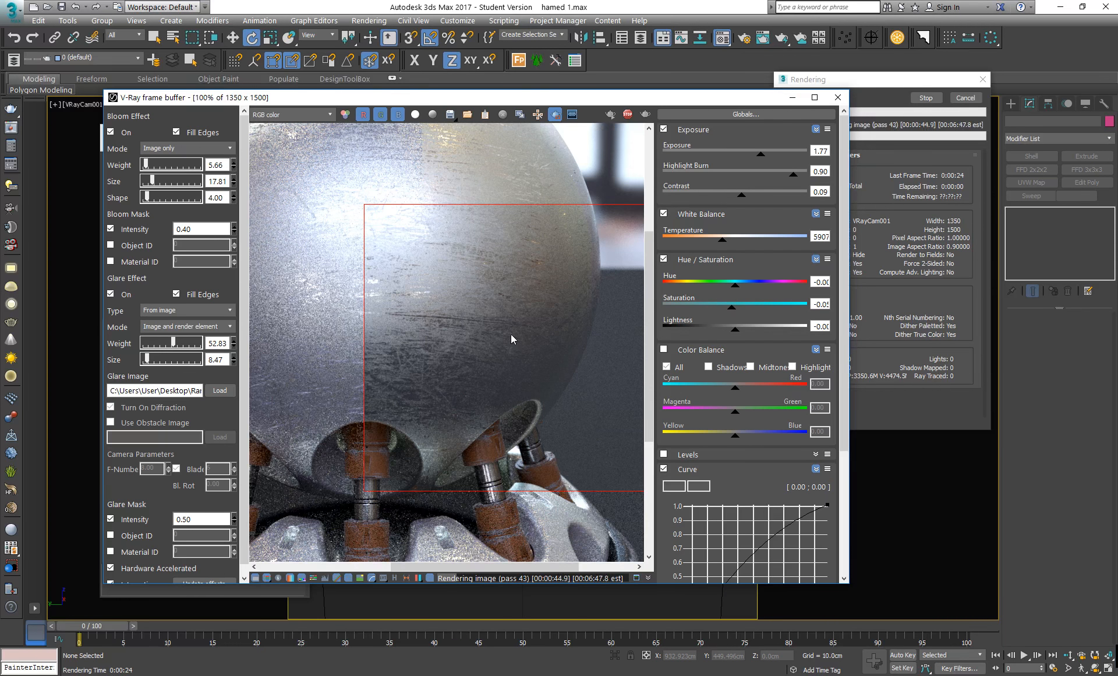
scroll(511, 339, "down", 1)
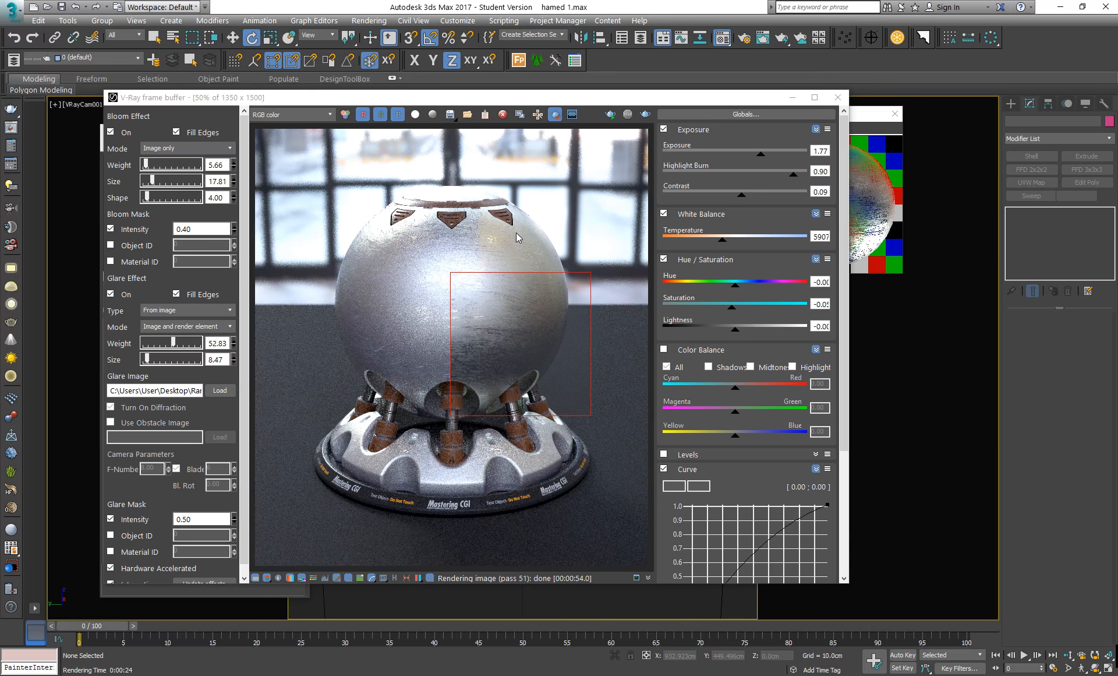
Mark a smaller render region over the sphere's lower-right edge and the leg joint beneath it
left_click_drag(624, 152, 299, 534)
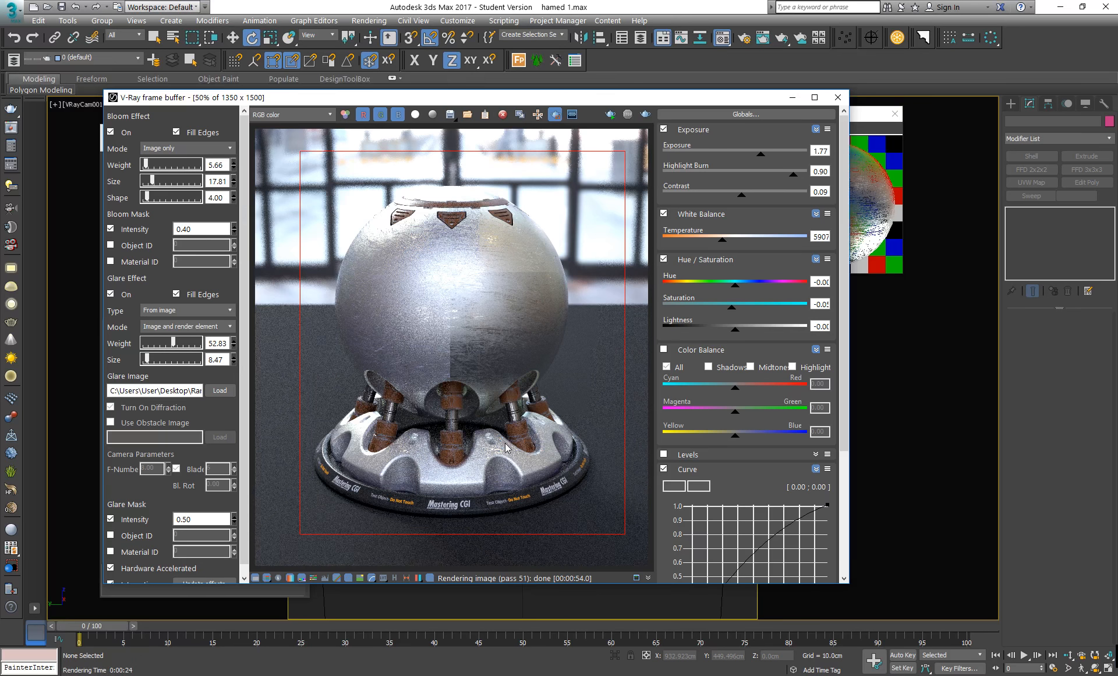
left_click(874, 118)
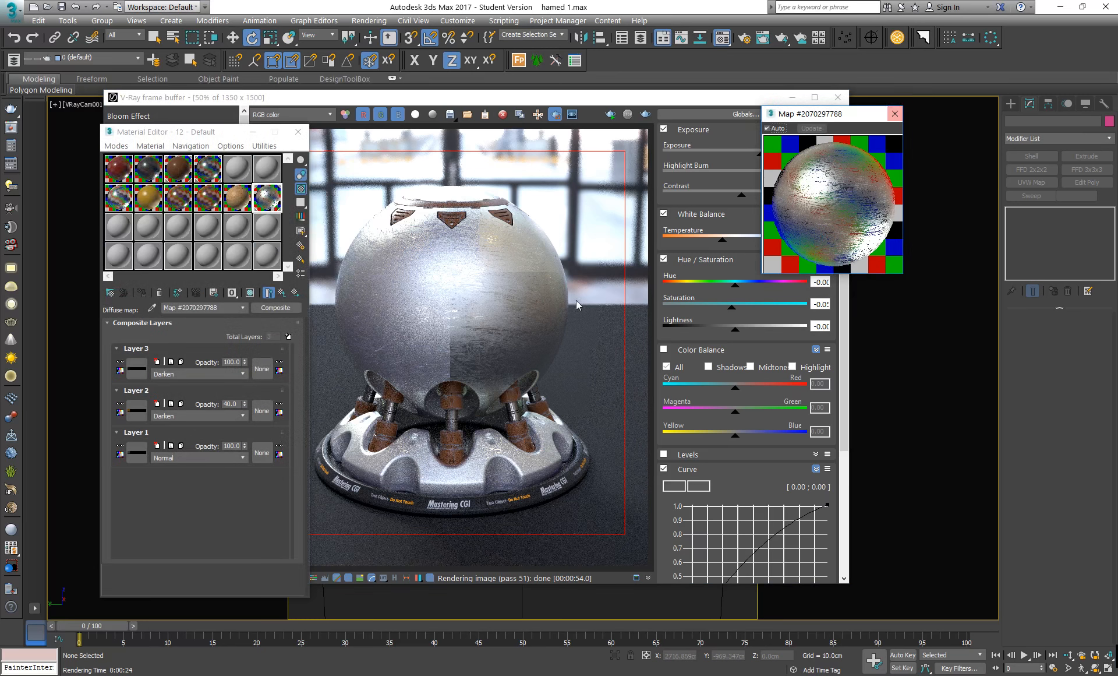
left_click_drag(578, 315, 490, 401)
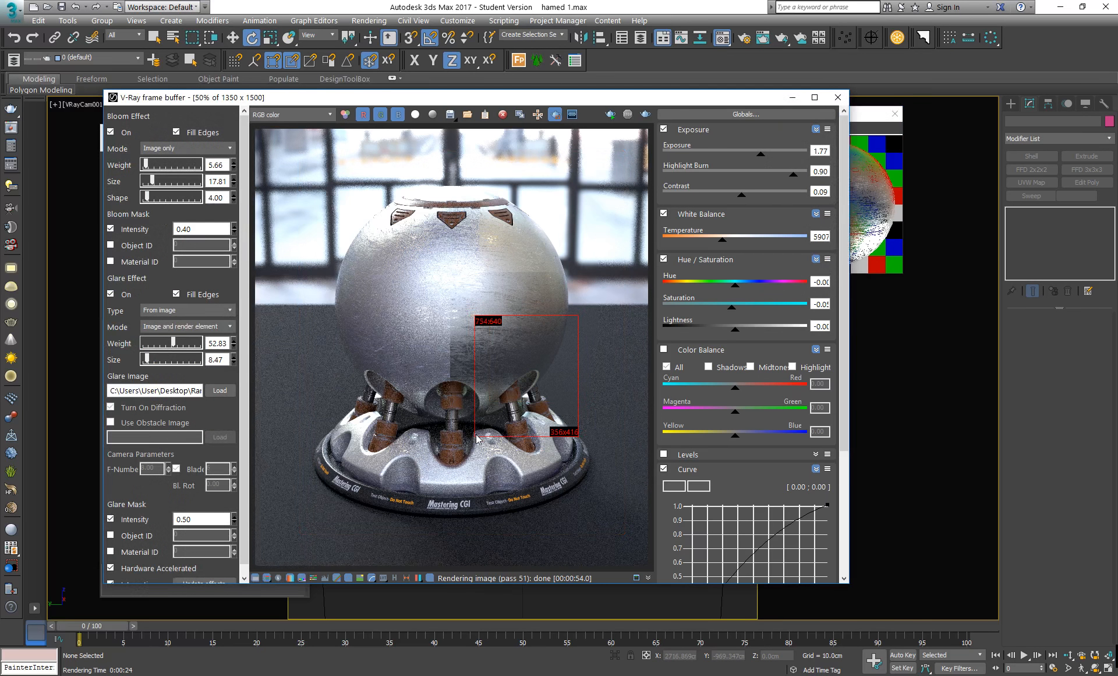
scroll(534, 379, "up", 2)
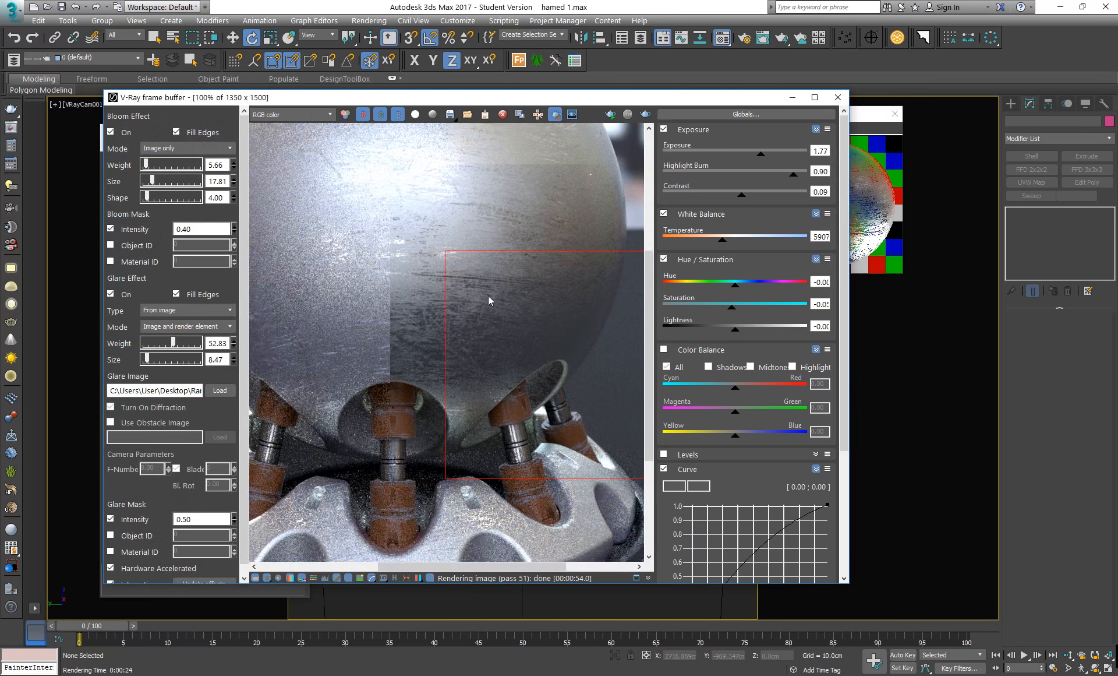
Return to the parent VRayMtl and copy the RGlossiness Color Correction map into its Bump slot
left_click_drag(407, 97, 627, 88)
left_click_drag(186, 132, 180, 85)
left_click(274, 246)
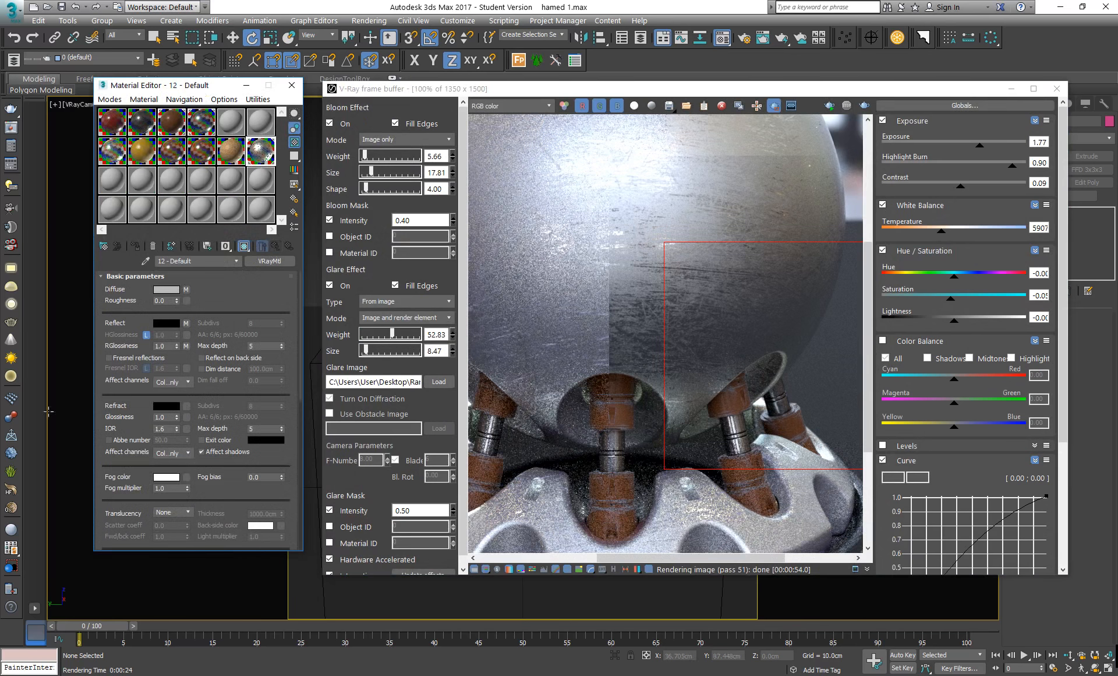
left_click_drag(113, 398, 114, 56)
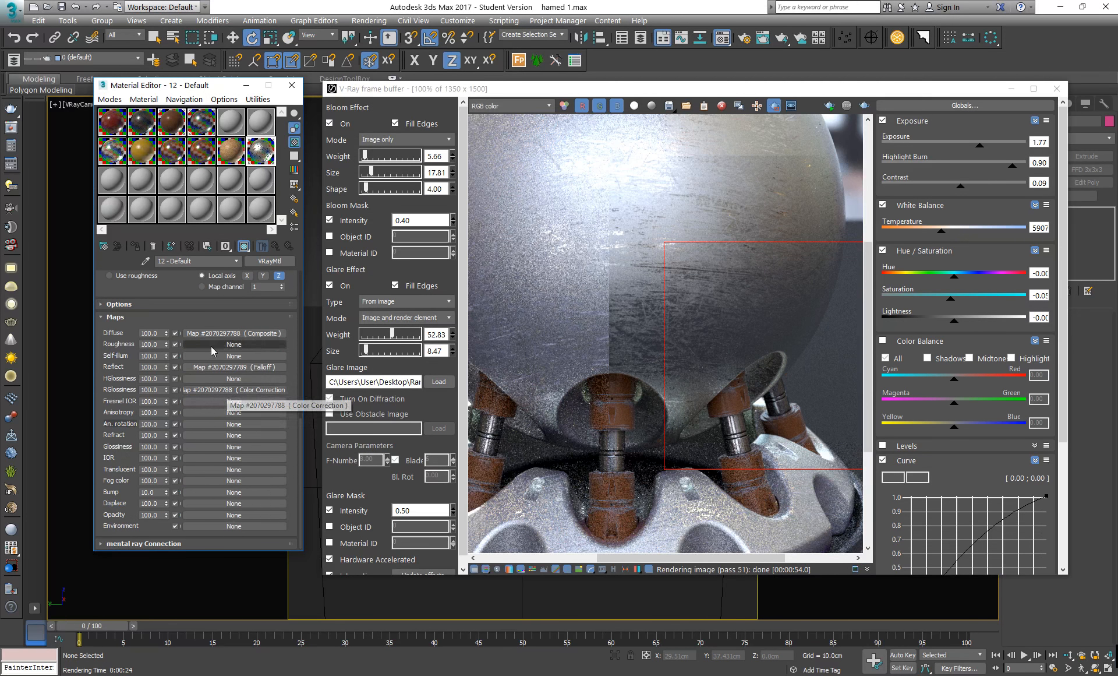
left_click_drag(212, 340, 199, 494)
left_click(173, 354)
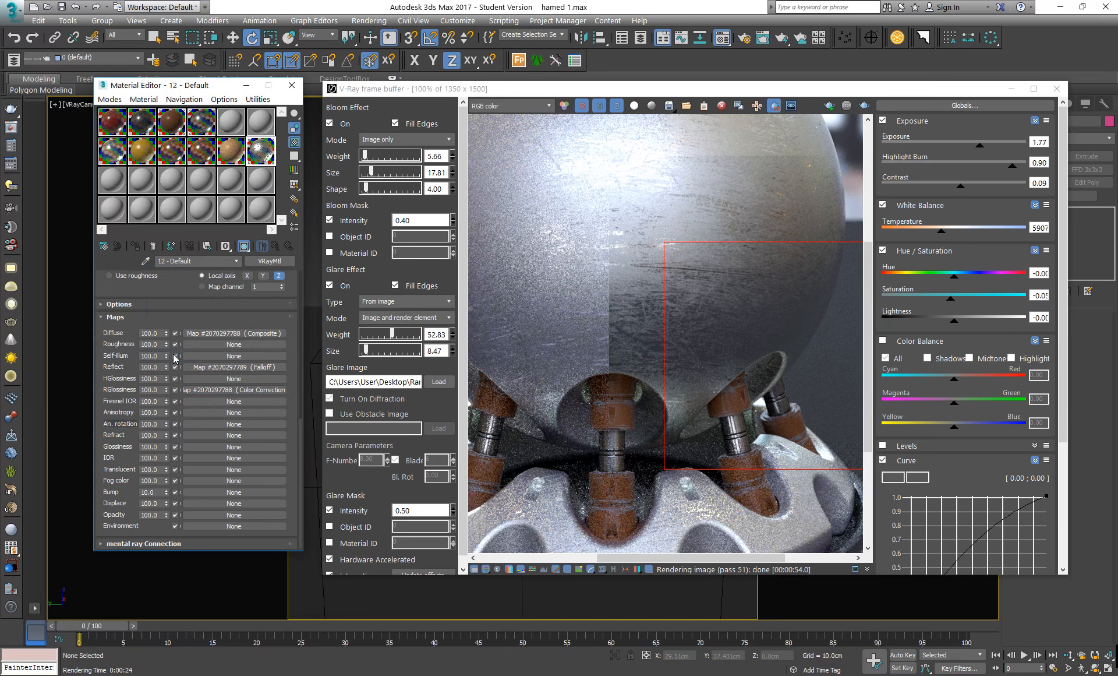
Open the material's enlarged sample preview and set the Bump amount to 3.0
mouse_move(909, 92)
left_mouse_down()
mouse_move(755, 234)
mouse_move(865, 96)
mouse_move(888, 93)
left_mouse_up()
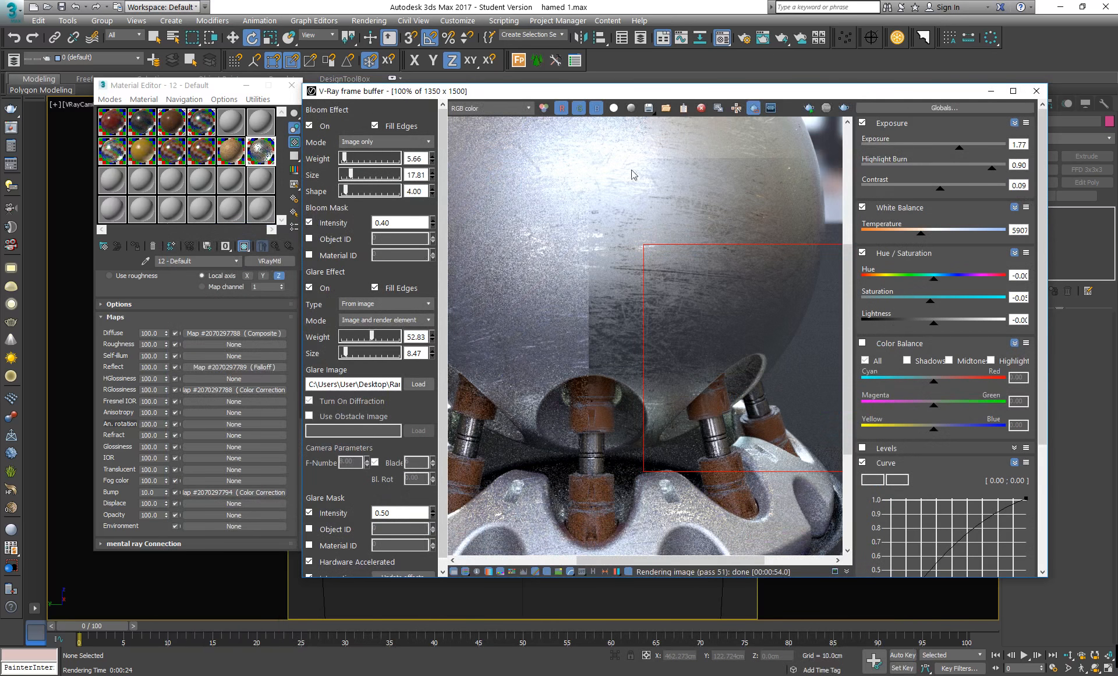
double_click(262, 168)
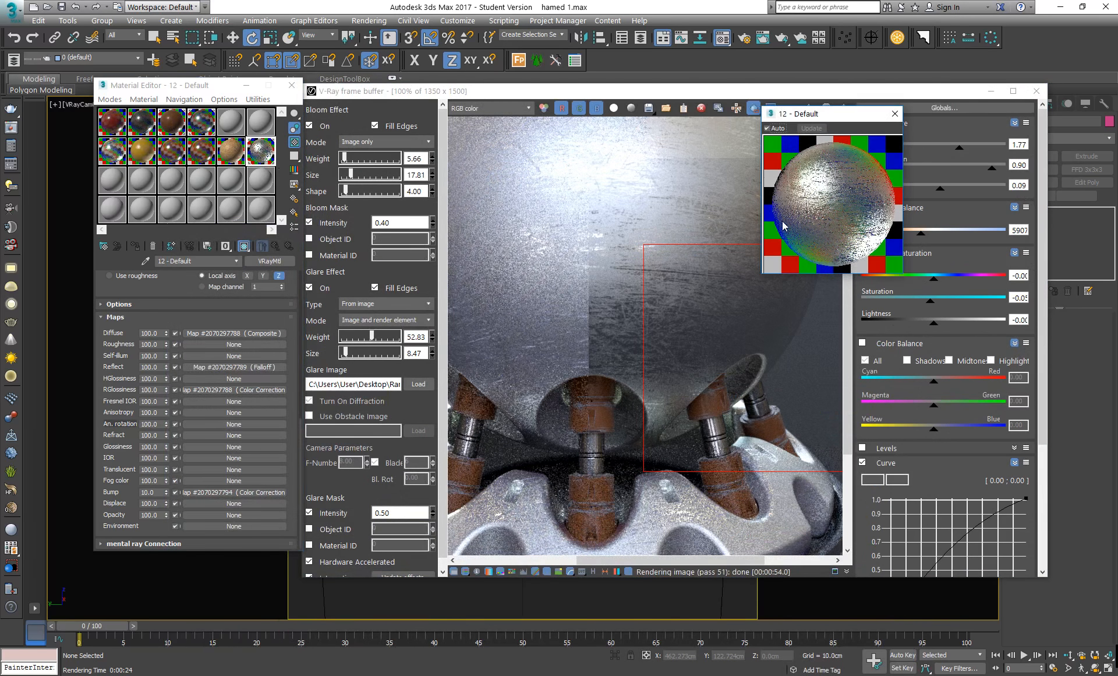
left_click_drag(156, 492, 130, 494)
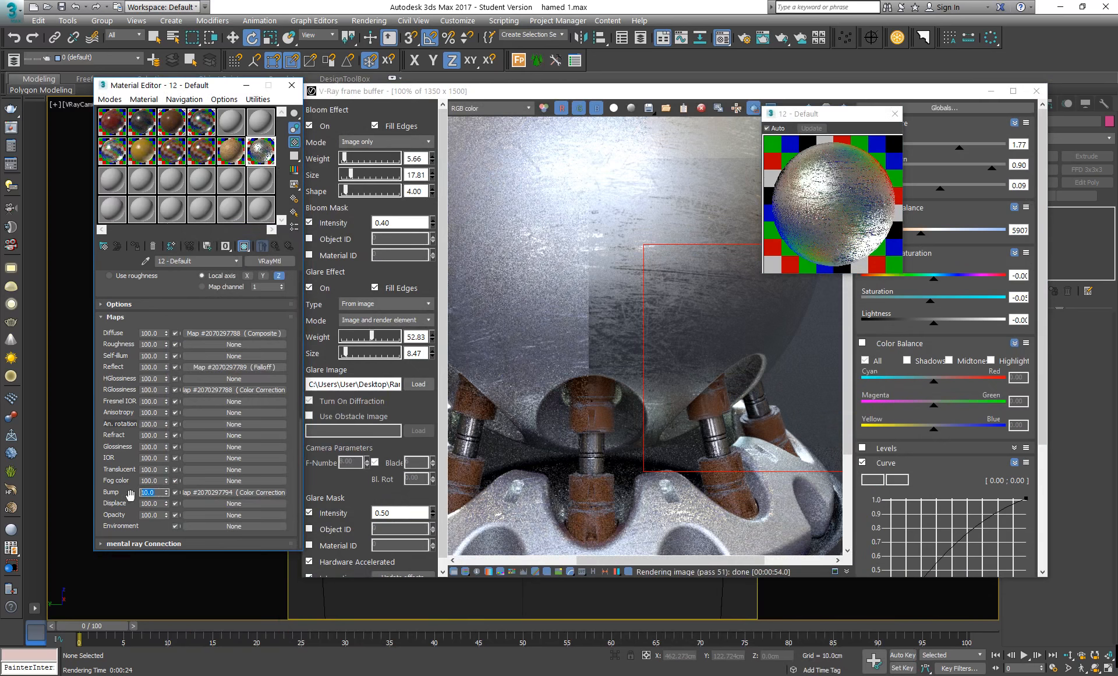
type("3.0")
key("Return")
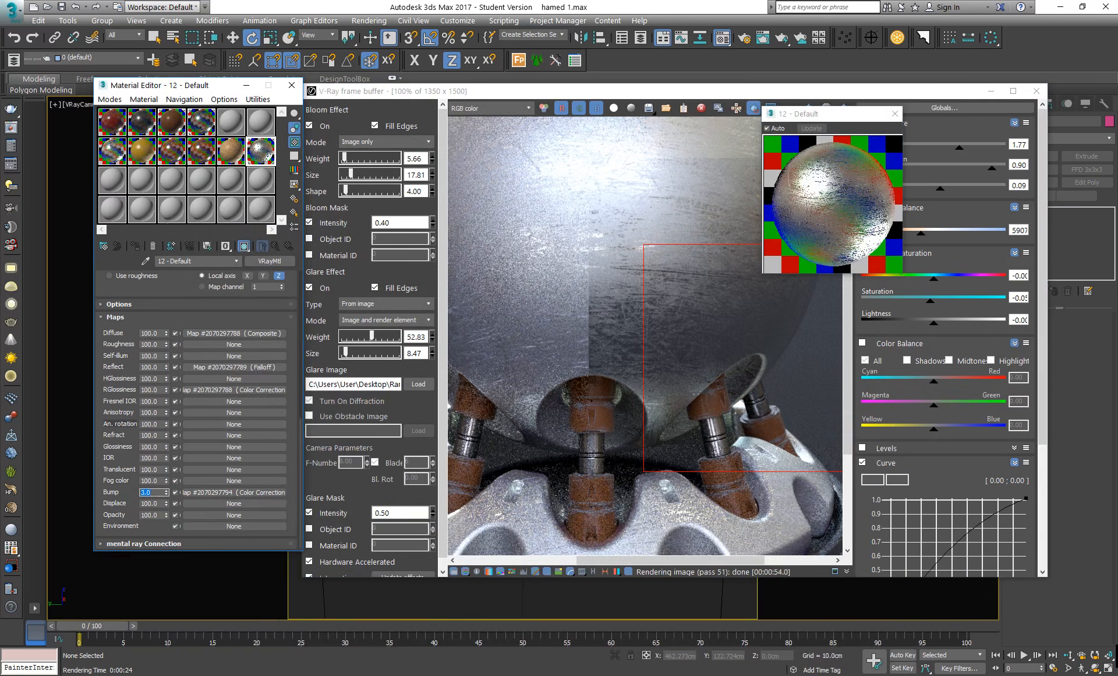
Render the marked region of the sphere with the bump map applied
left_click(658, 422)
scroll(595, 358, "down", 2)
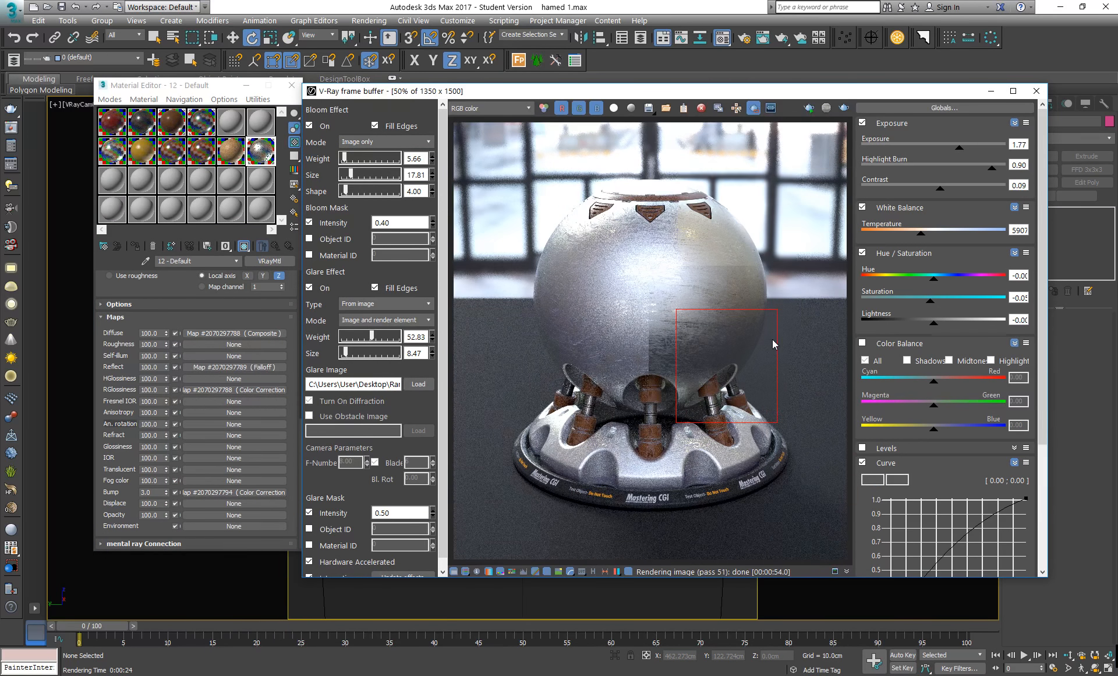
scroll(701, 369, "up", 2)
left_click(844, 107)
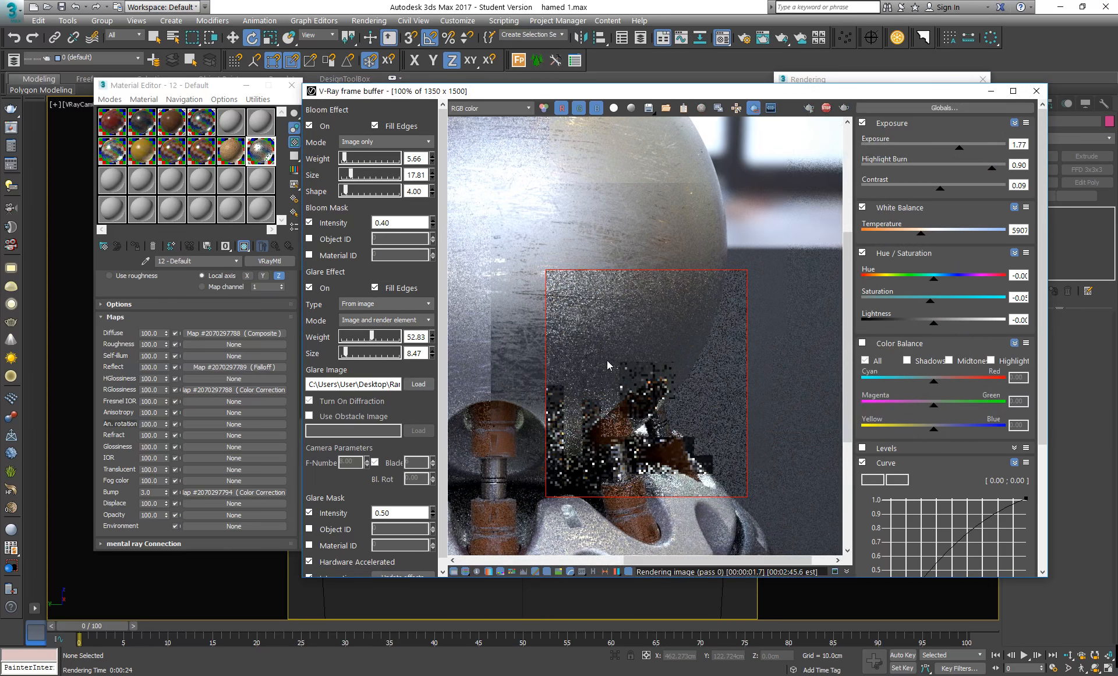
Examine the bumped scratches in the region close up and in full, and stop the render
scroll(596, 307, "up", 1)
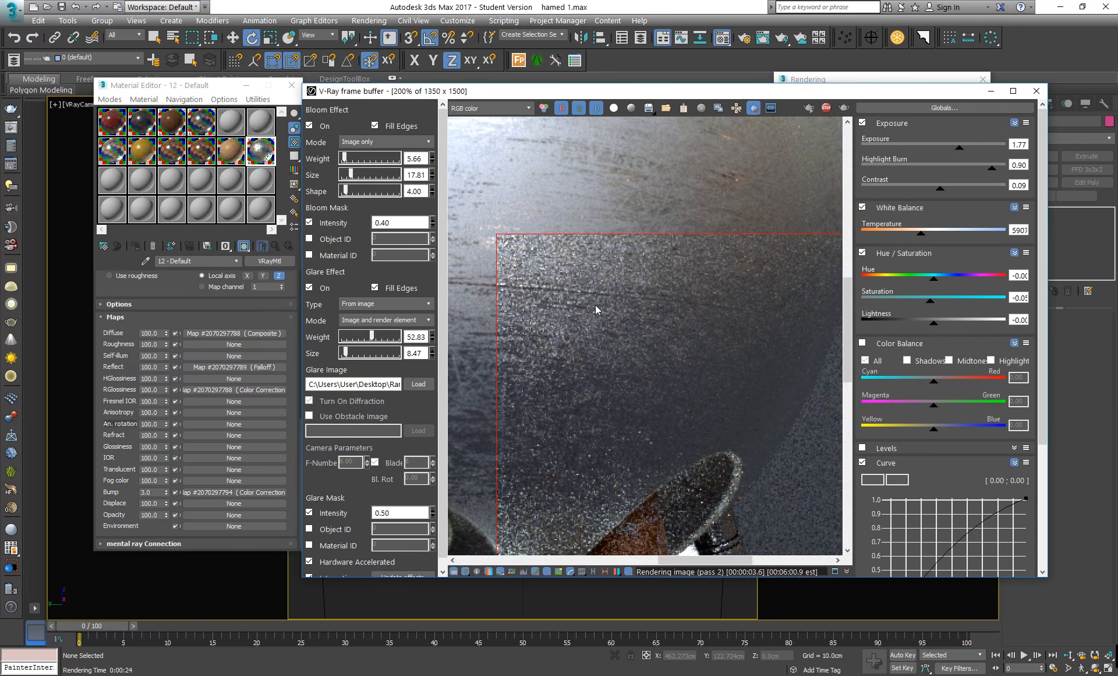
scroll(587, 310, "down", 1)
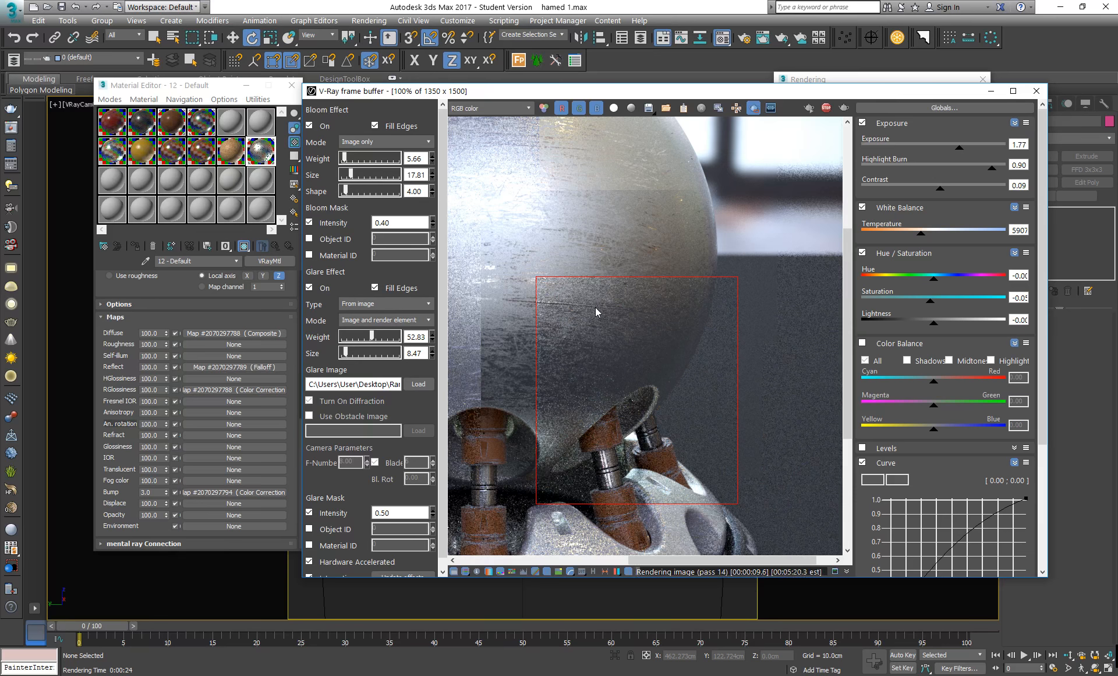
scroll(595, 307, "down", 1)
scroll(707, 341, "up", 1)
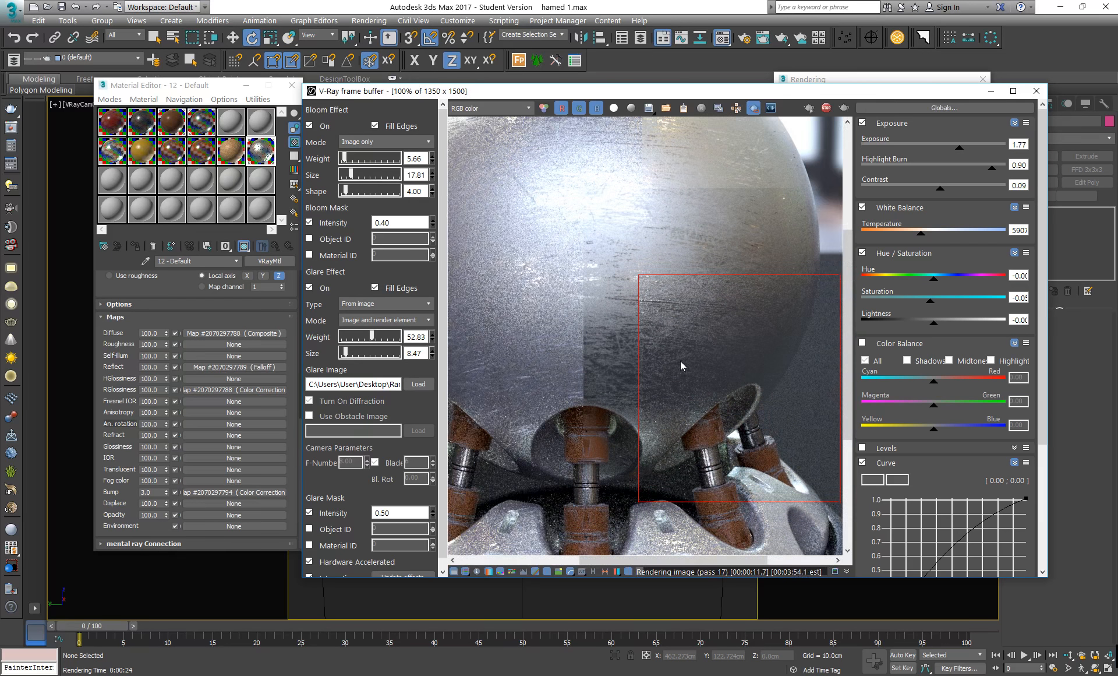
middle_click_drag(687, 352, 672, 358)
scroll(676, 351, "down", 1)
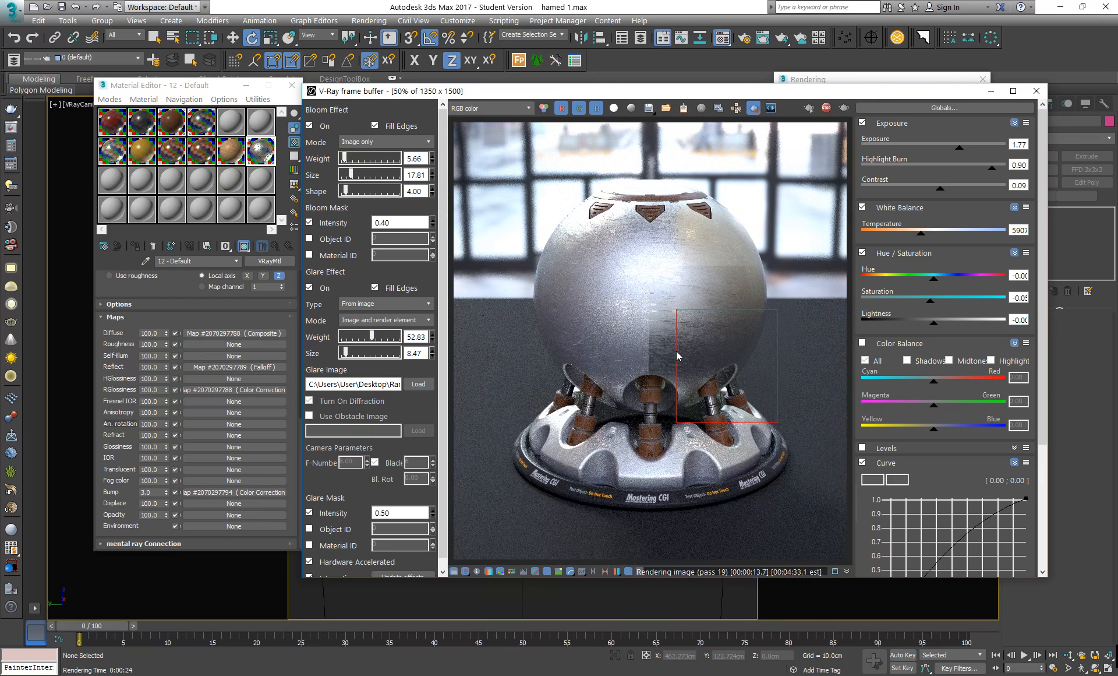
scroll(738, 360, "up", 1)
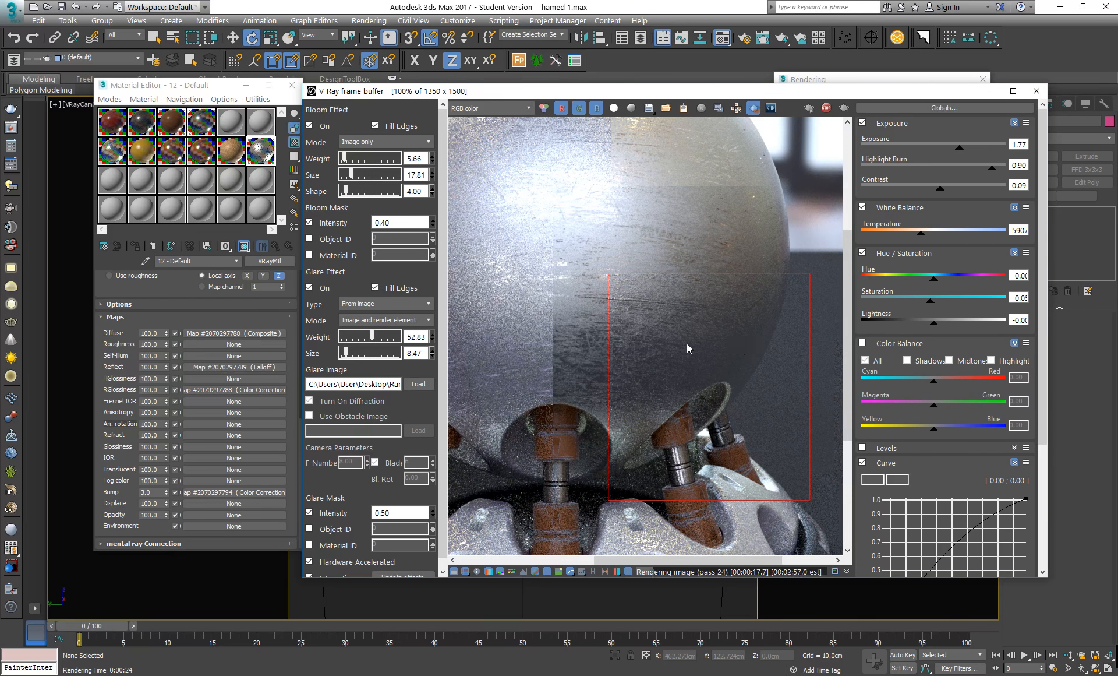
scroll(744, 345, "down", 1)
left_click(826, 108)
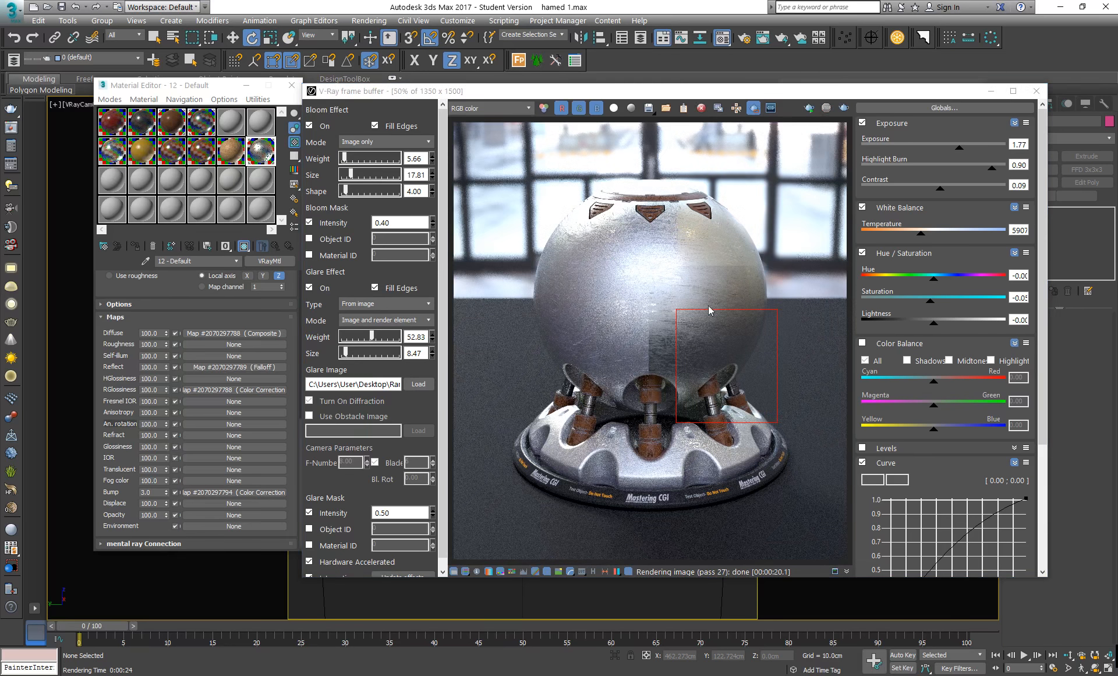
Turn off region rendering and close the frame buffer to return to the material settings
left_click(754, 108)
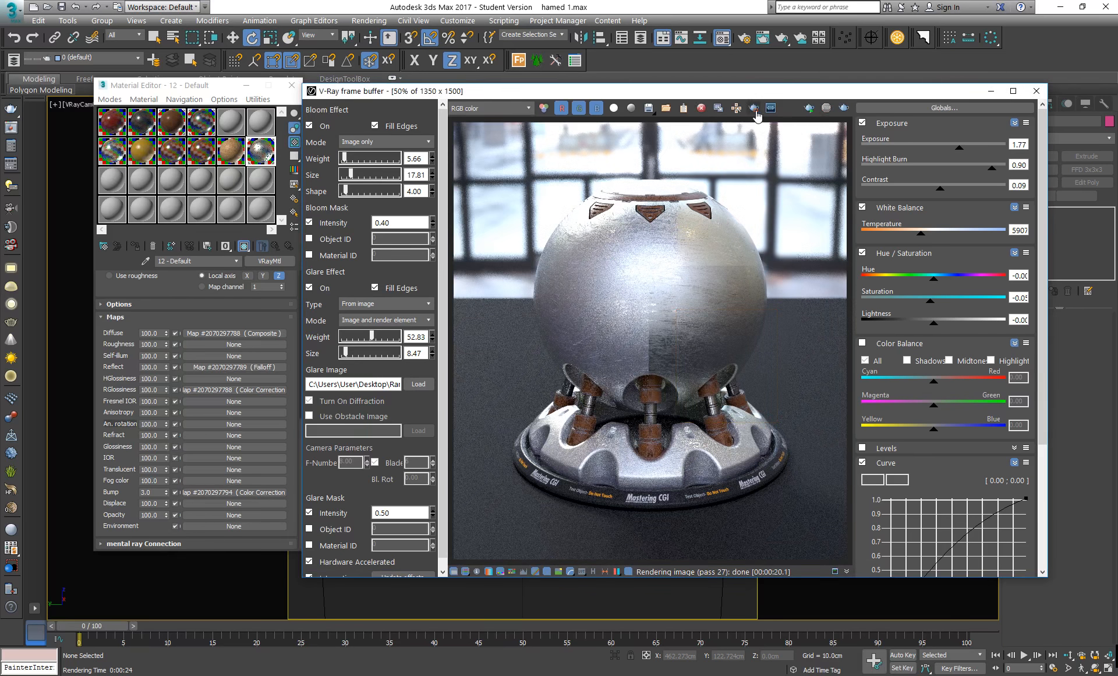
left_click(1035, 97)
Set the material's BRDF type to Microfacet GTR (GGX) with a GTR tail falloff of 2.58
left_click_drag(165, 290, 180, 400)
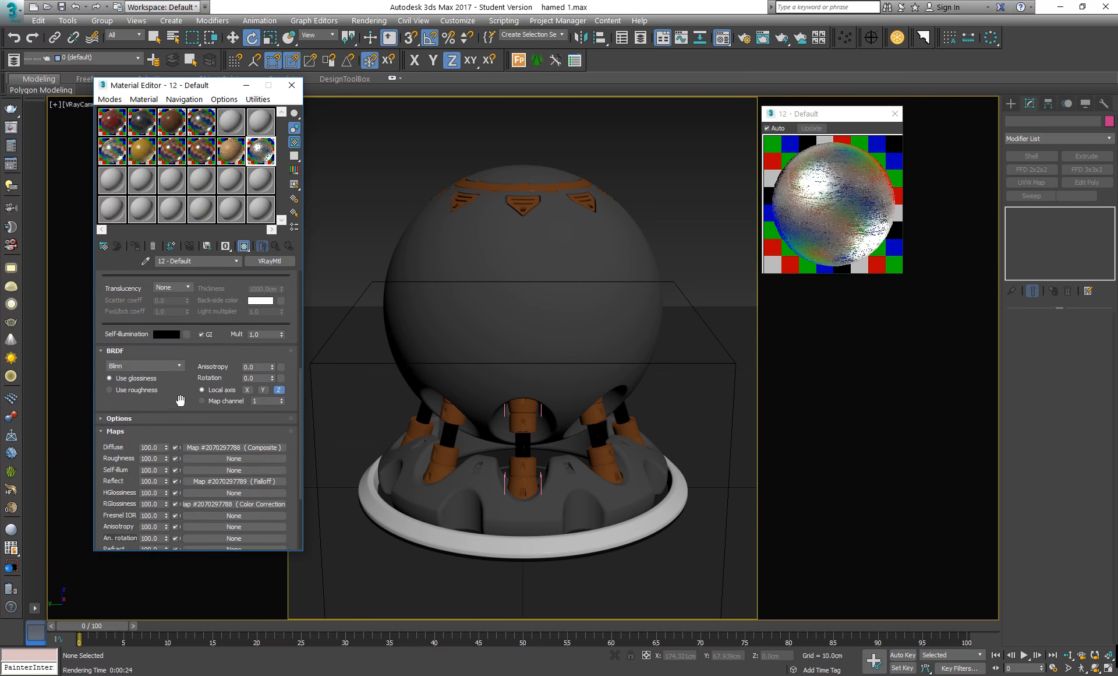
left_click(180, 367)
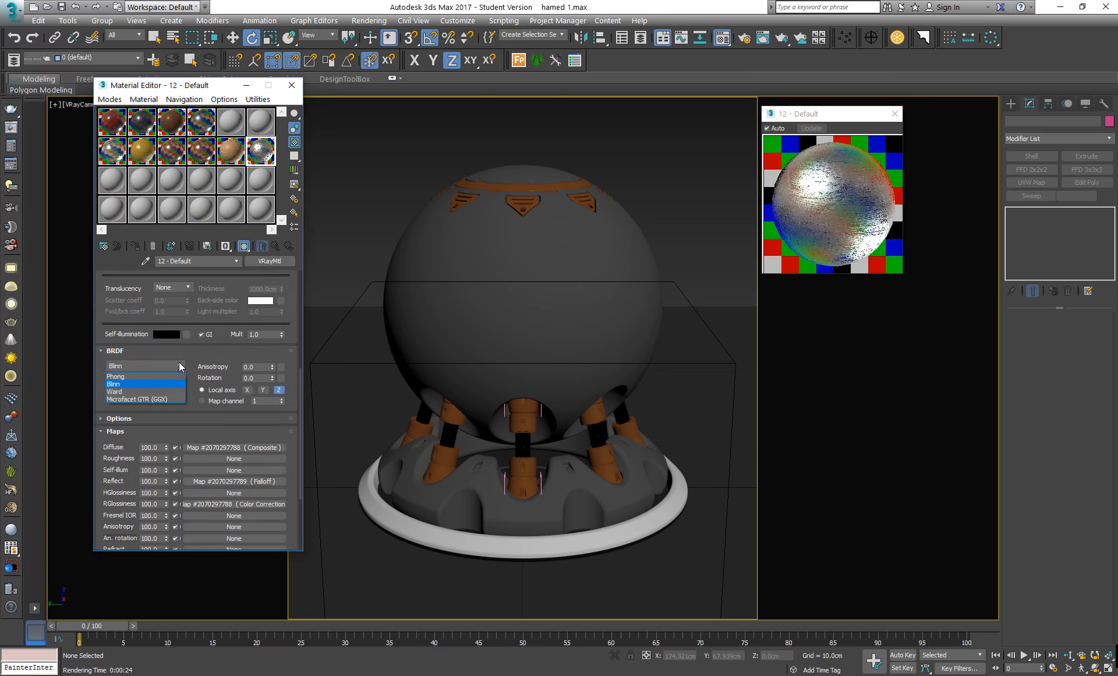
left_click(164, 399)
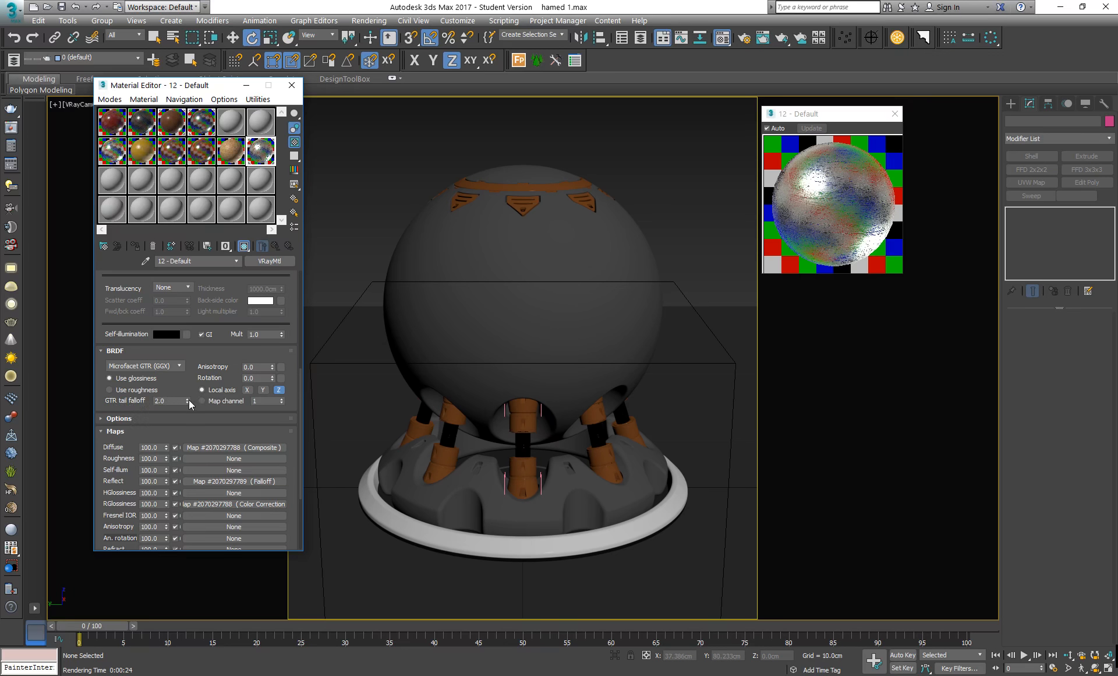
left_click_drag(187, 401, 186, 369)
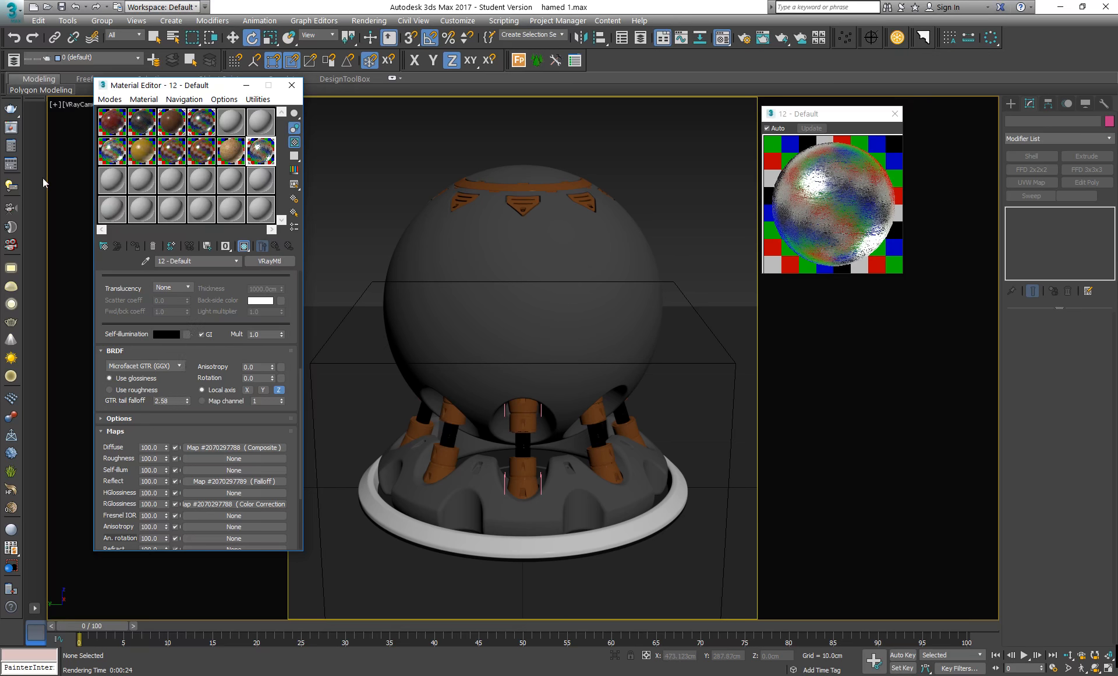
Reopen the frame buffer and render the full frame with the GGX material, checking the sphere's highlights close up
left_click(12, 127)
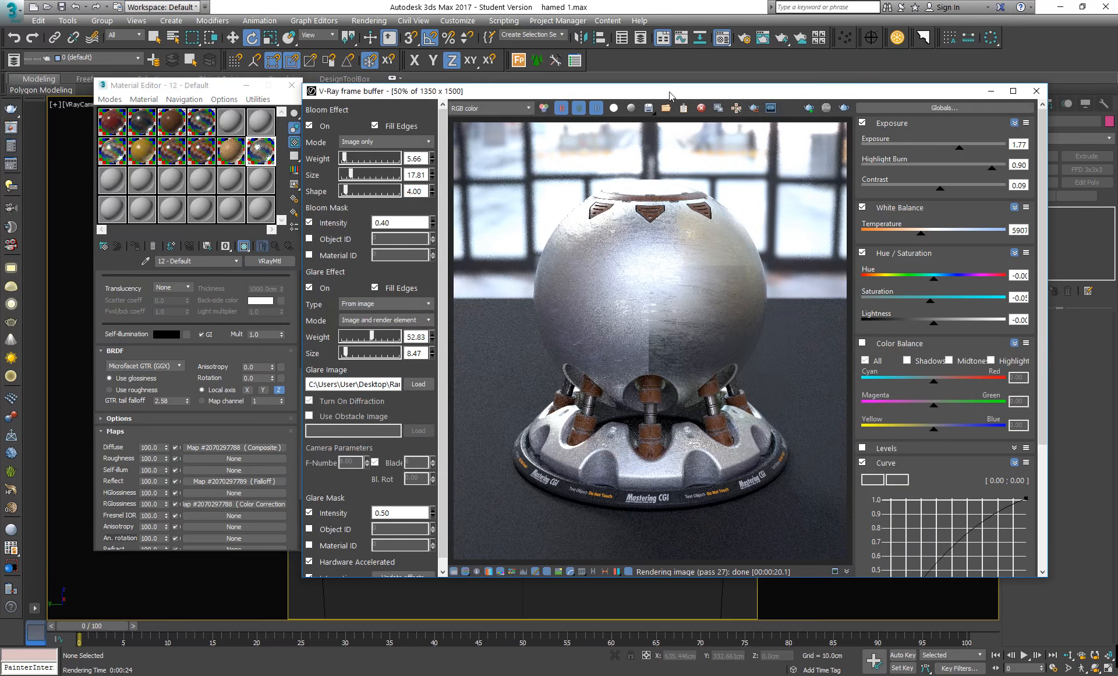
left_click_drag(671, 92, 651, 92)
left_click(822, 108)
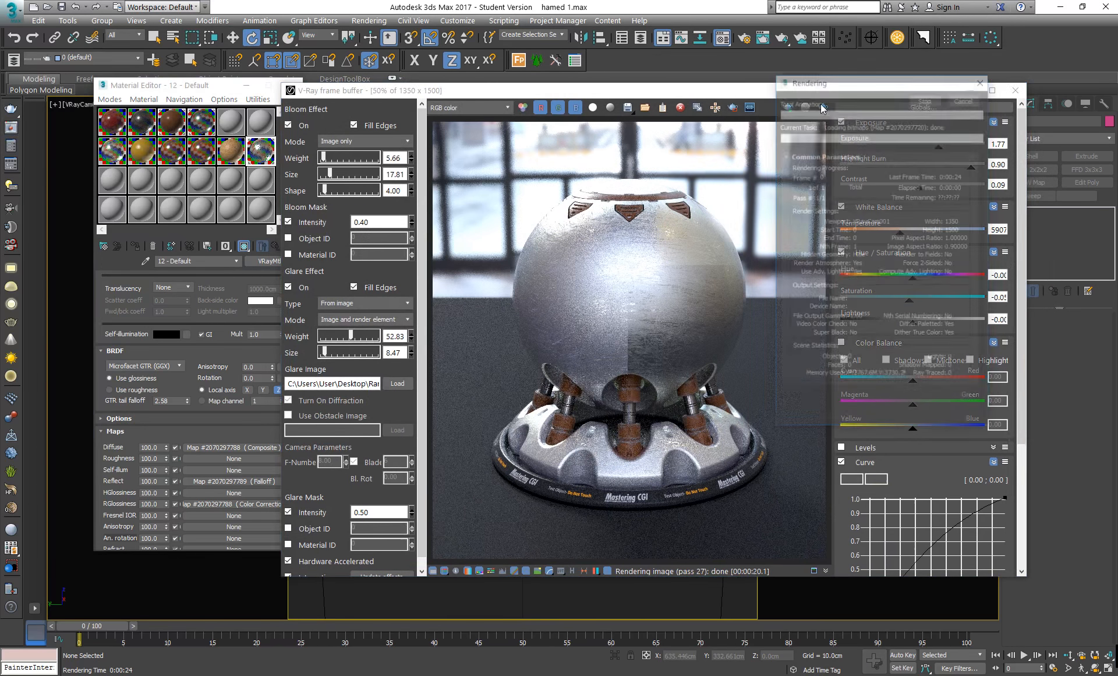
left_click(656, 292)
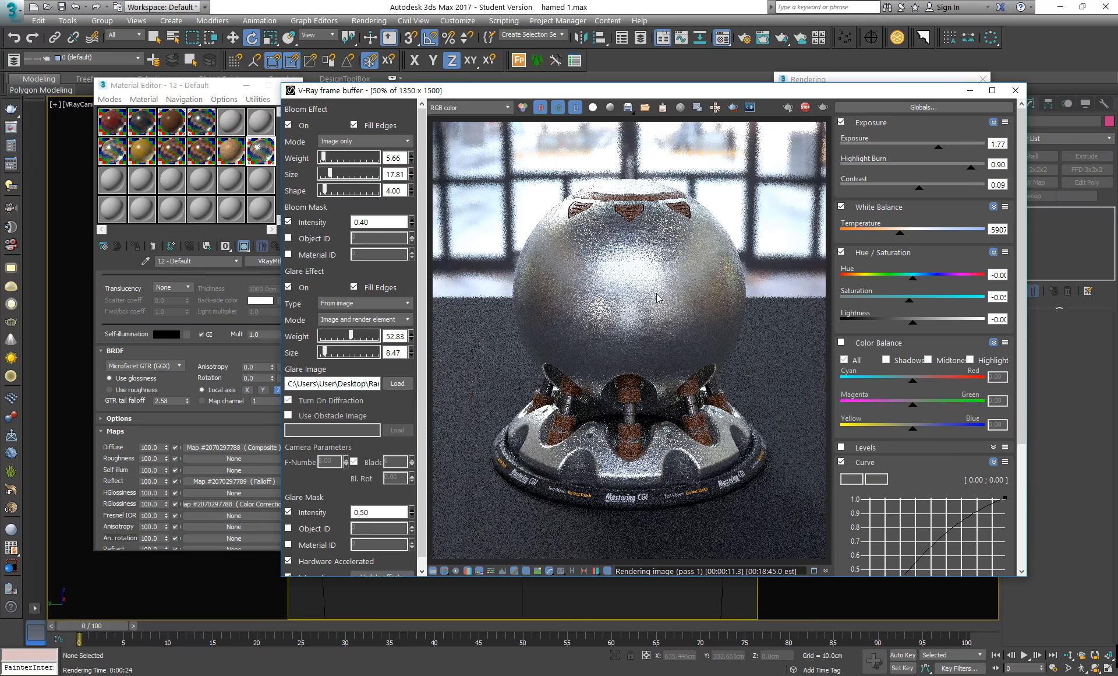
scroll(657, 298, "up", 2)
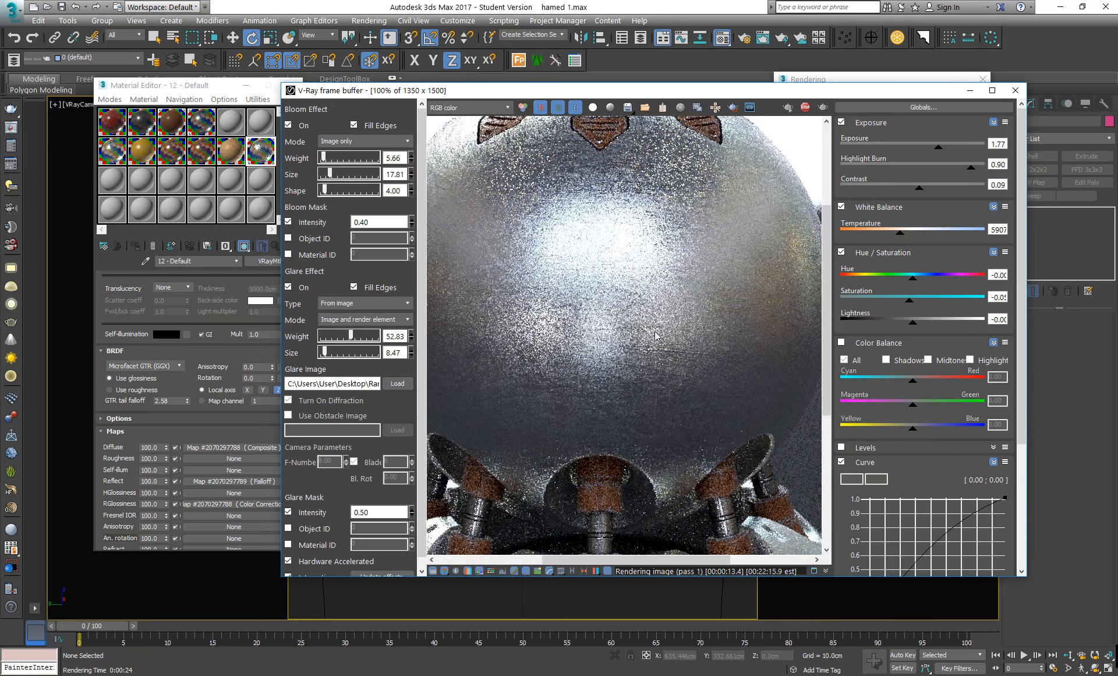
scroll(687, 346, "down", 2)
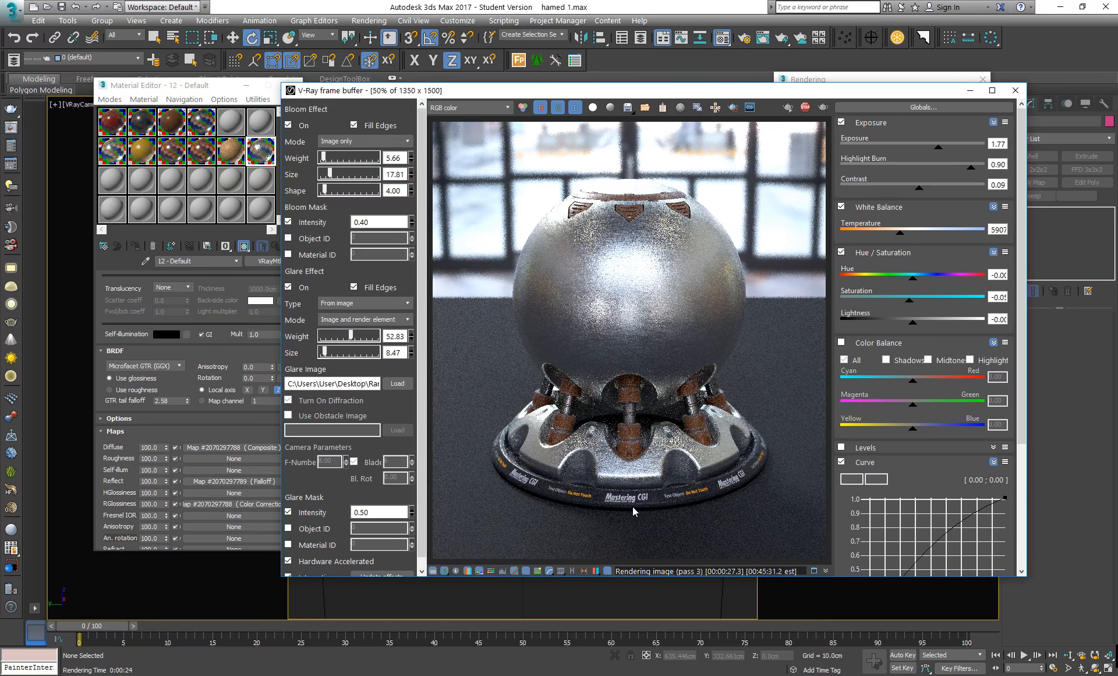
Make the render refine the area under the pointer first and inspect the scratches on the base close up
scroll(662, 477, "up", 2)
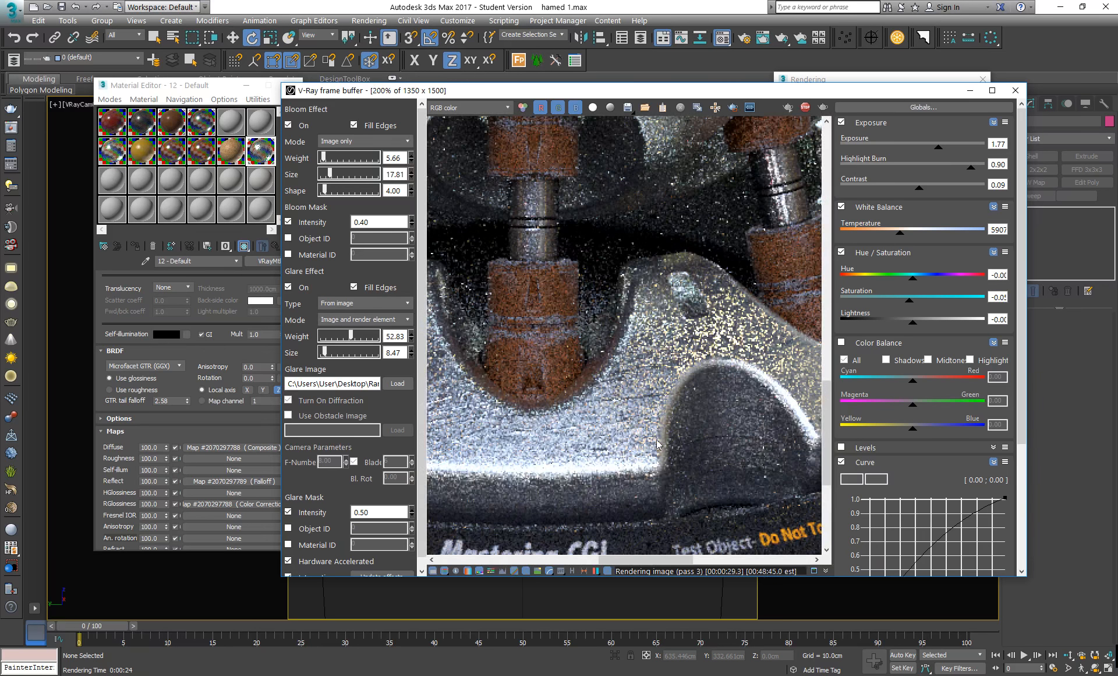
left_click(715, 107)
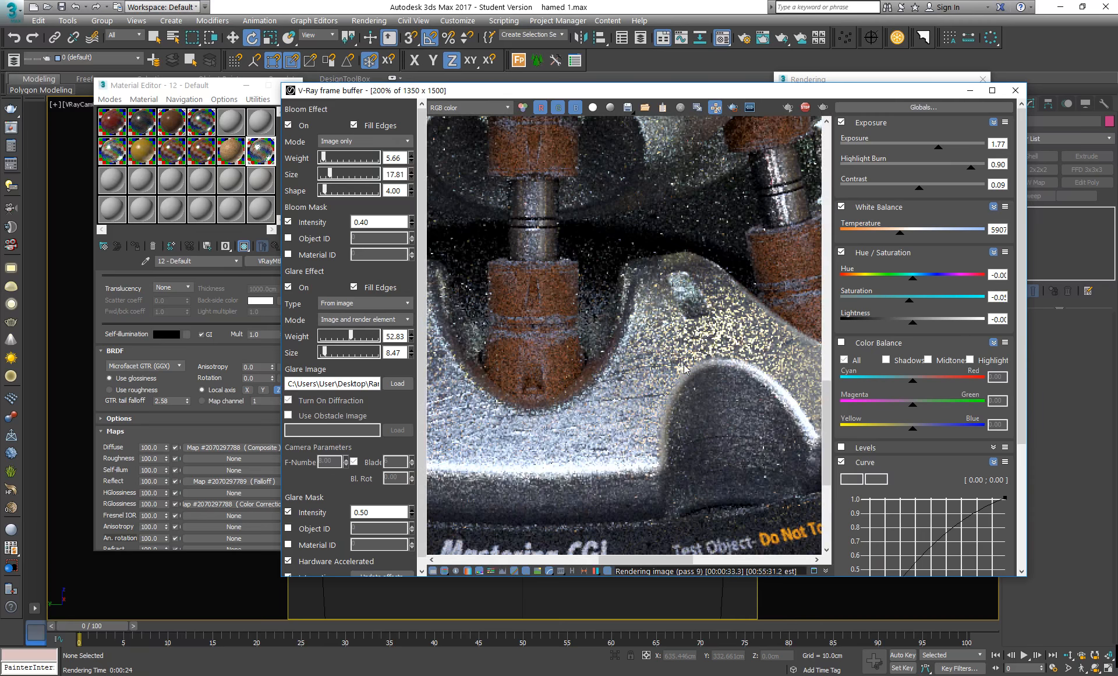
middle_click_drag(707, 430, 690, 389)
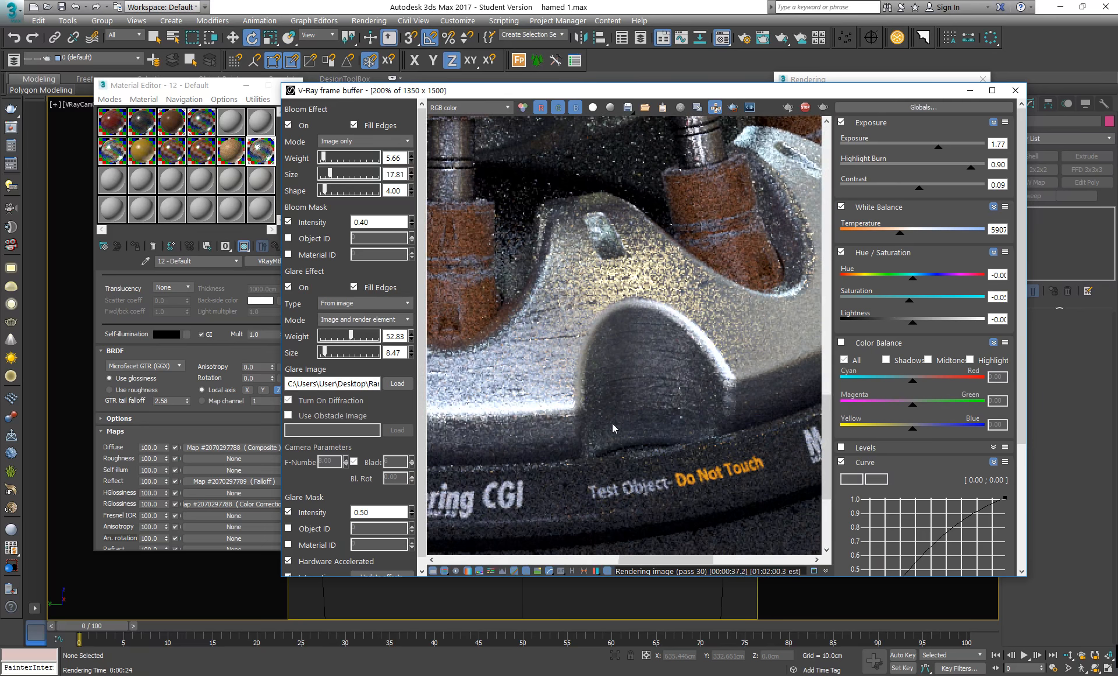
middle_click_drag(726, 396, 676, 410)
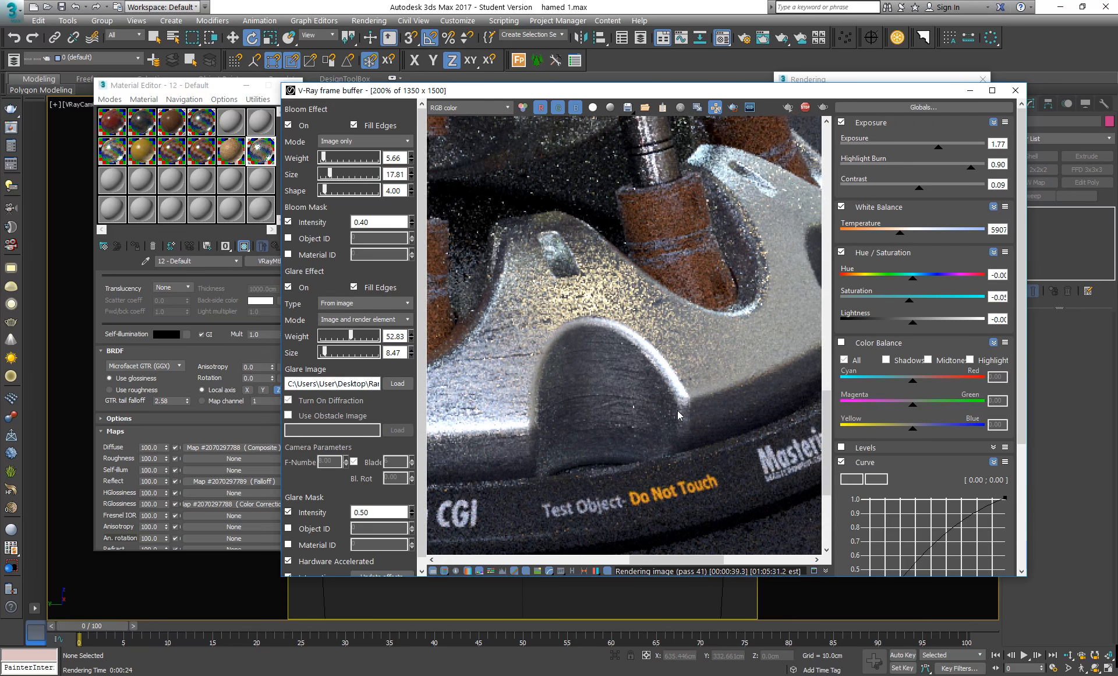
middle_click_drag(462, 406, 668, 377)
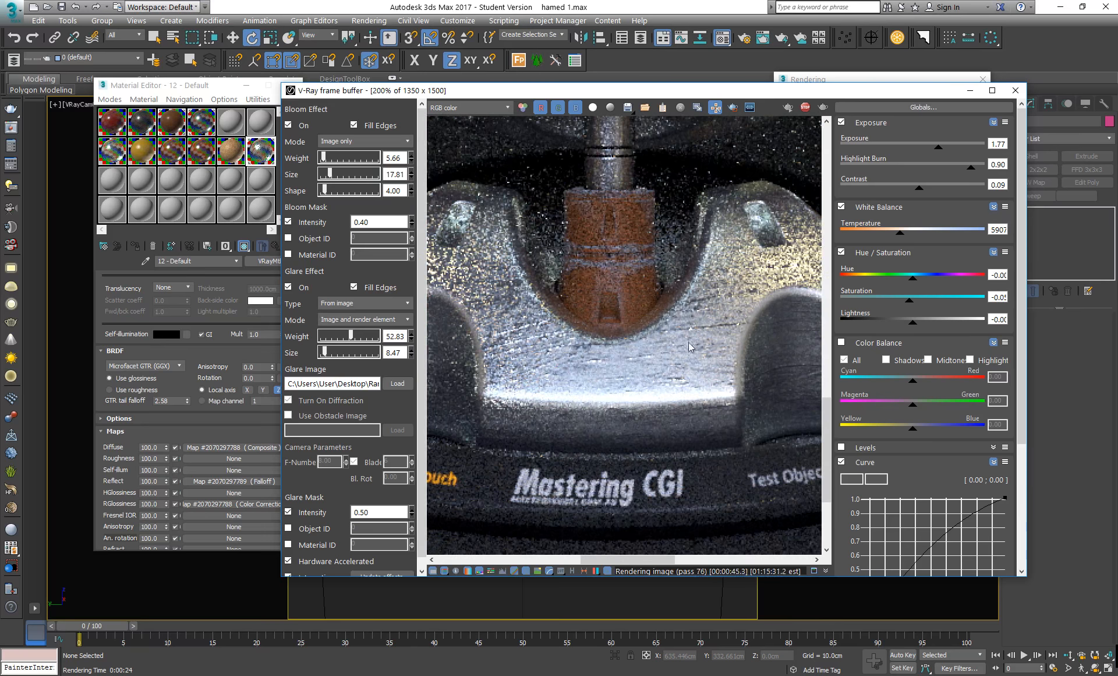
middle_click_drag(512, 338, 561, 373)
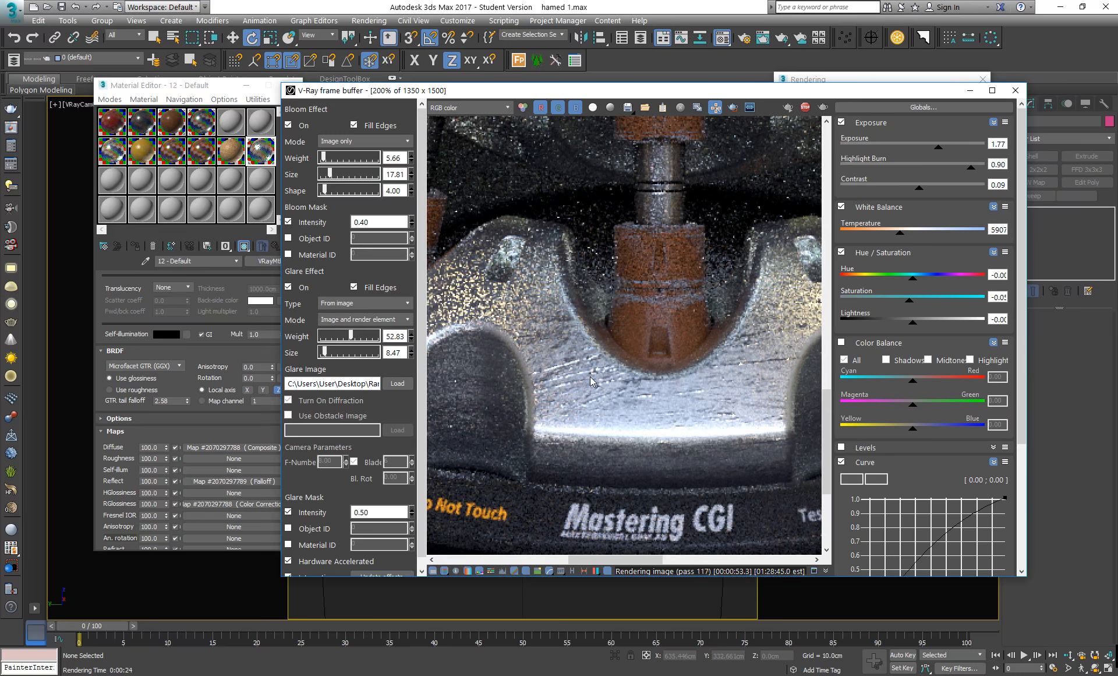
scroll(591, 381, "down", 1)
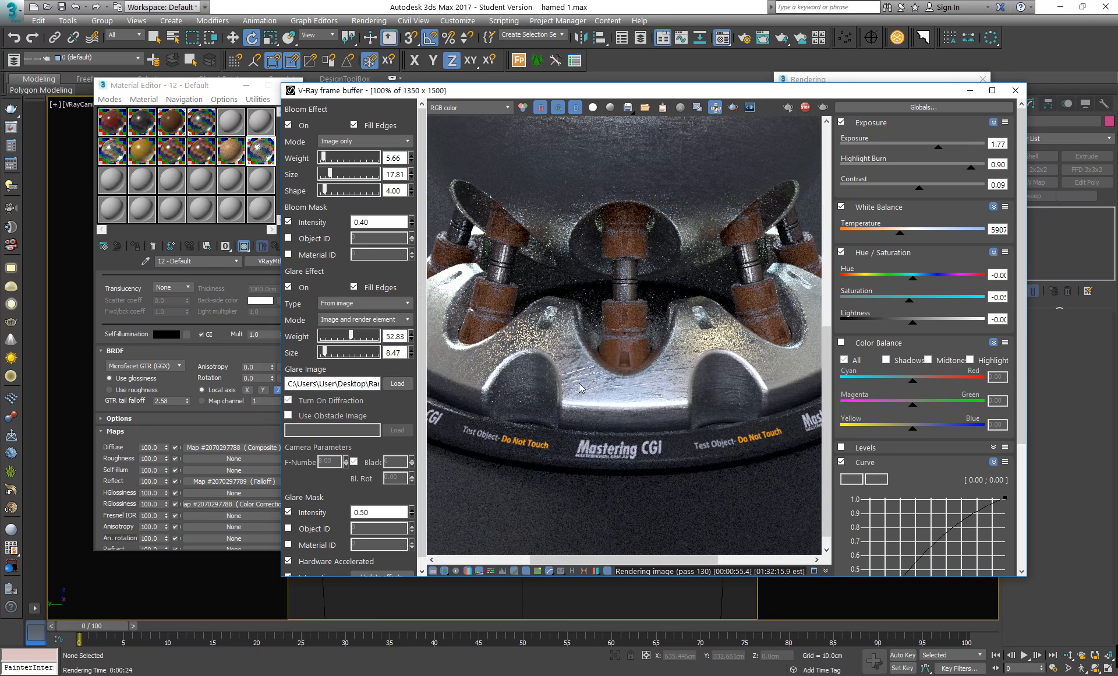
scroll(576, 383, "down", 1)
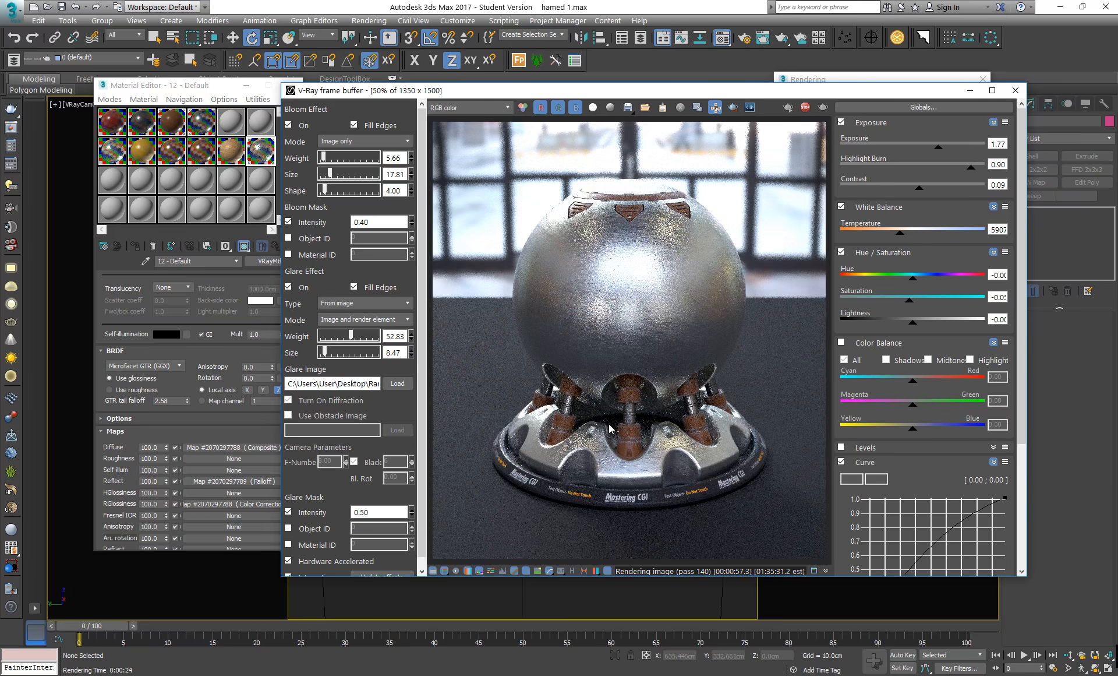
Examine the scratches and highlight falloff across the sphere and its lower joints, both close up and in full
scroll(670, 324, "up", 2)
scroll(650, 333, "down", 1)
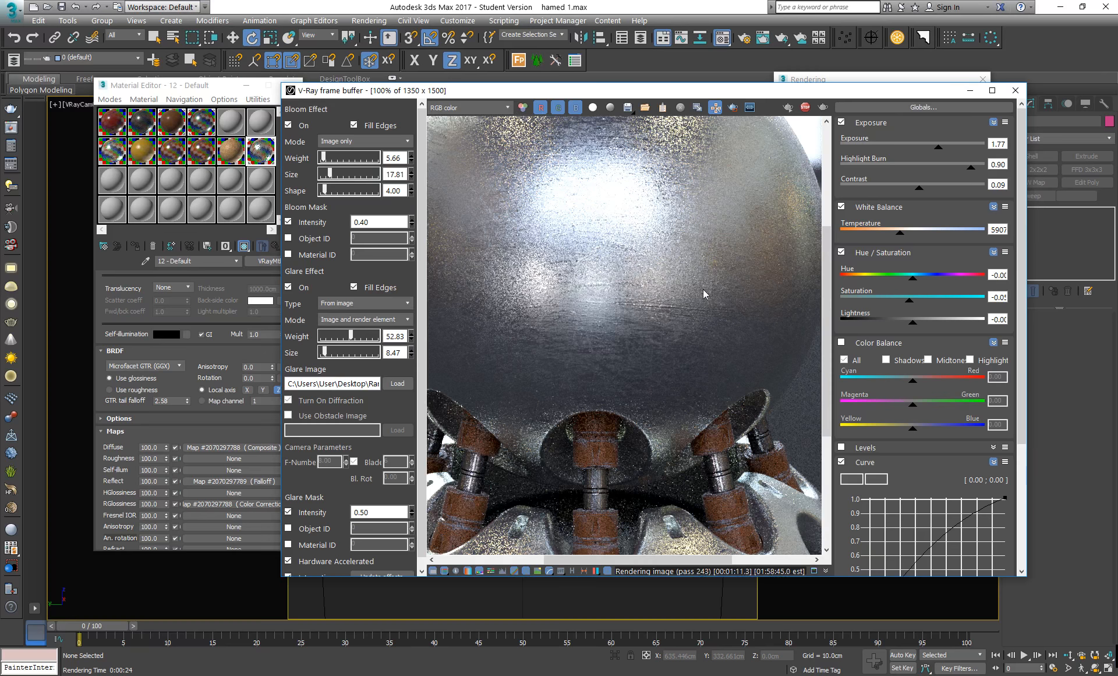
middle_click_drag(656, 320, 610, 301)
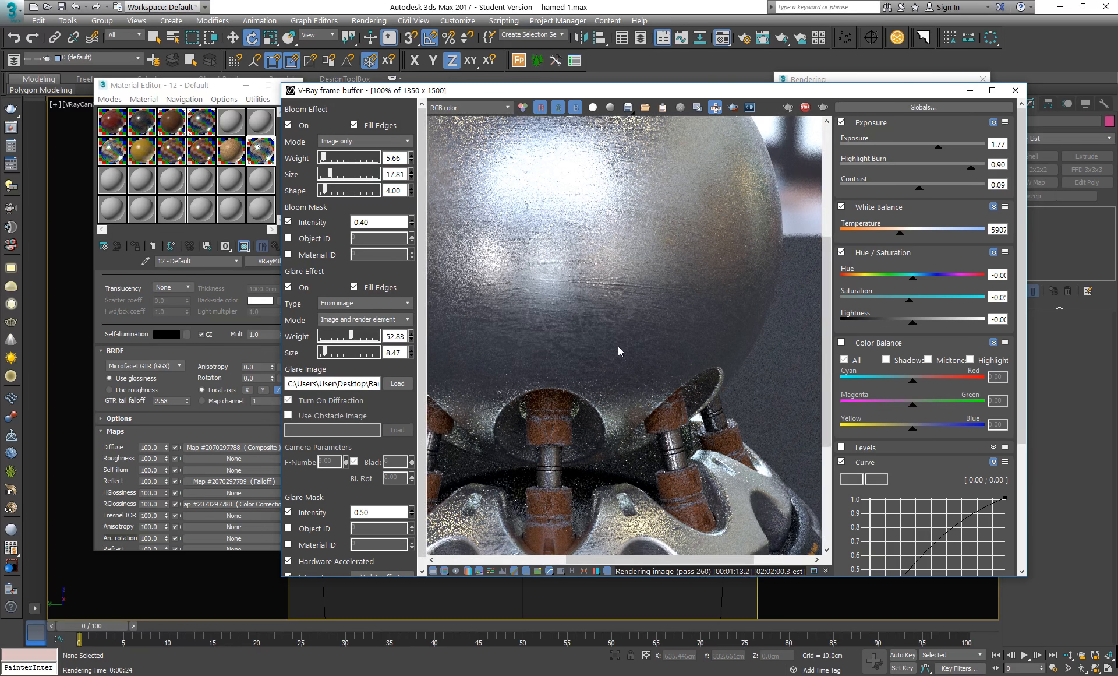
scroll(617, 346, "up", 1)
scroll(617, 348, "down", 2)
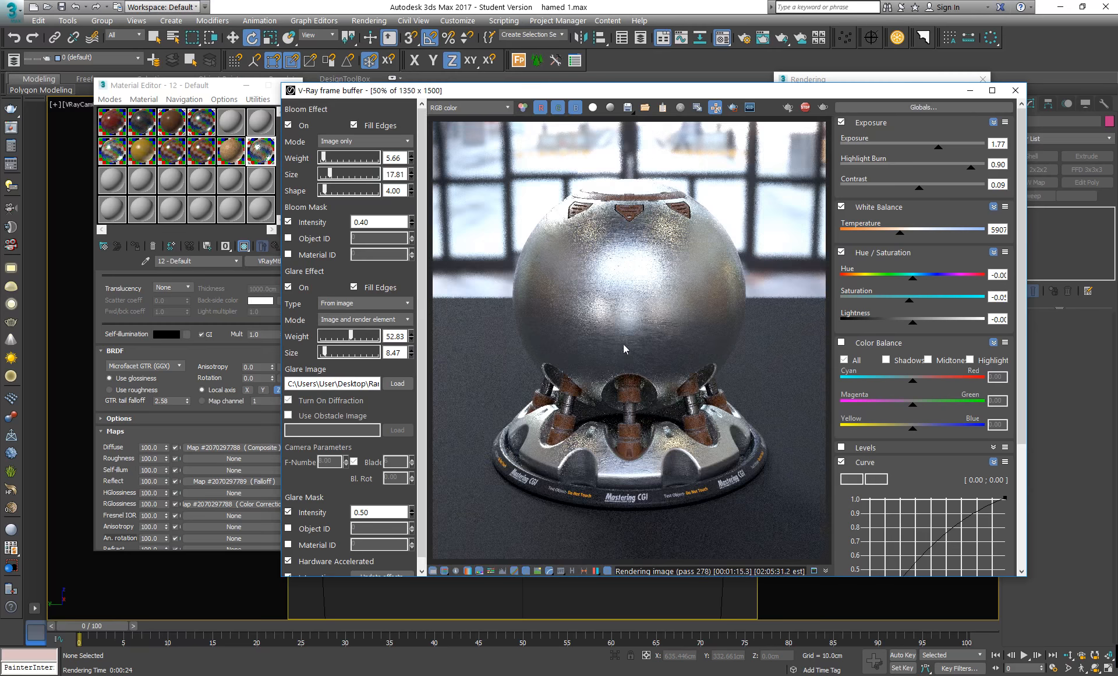
scroll(641, 356, "up", 1)
middle_click_drag(626, 365, 597, 352)
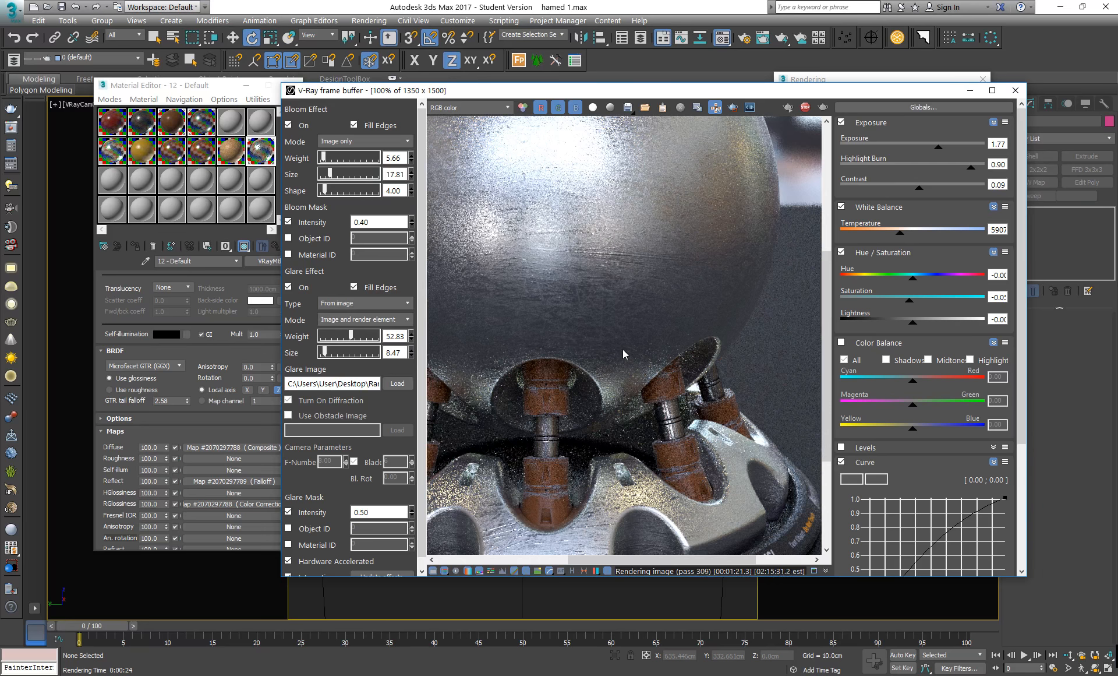
middle_click_drag(623, 349, 628, 445)
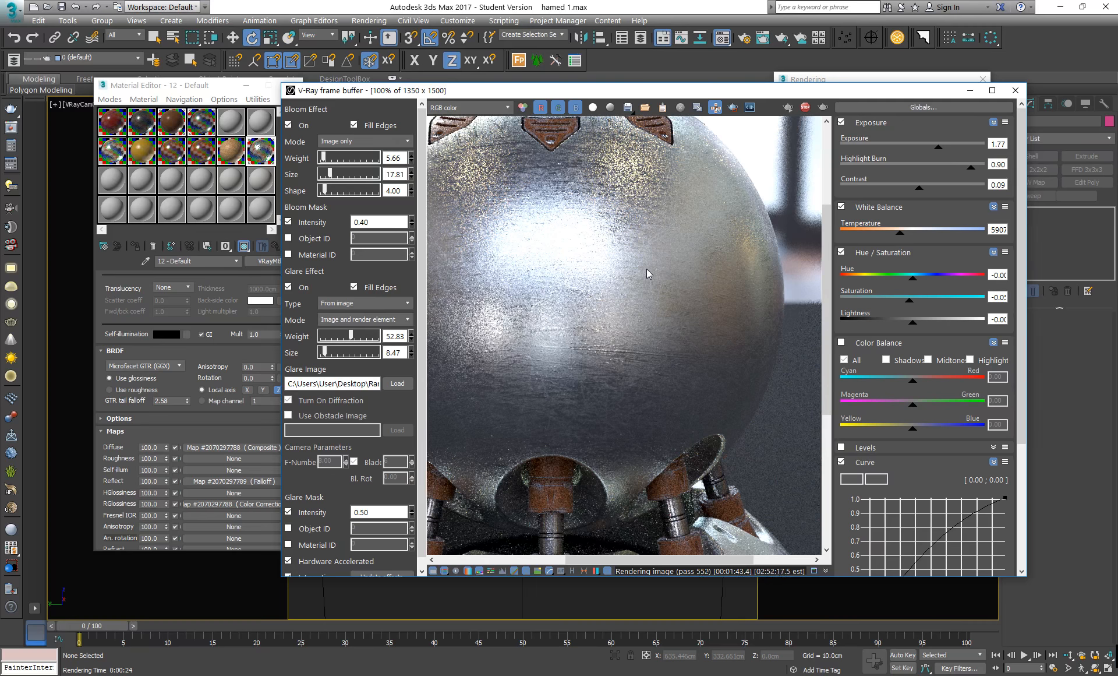
middle_click_drag(753, 234, 733, 264)
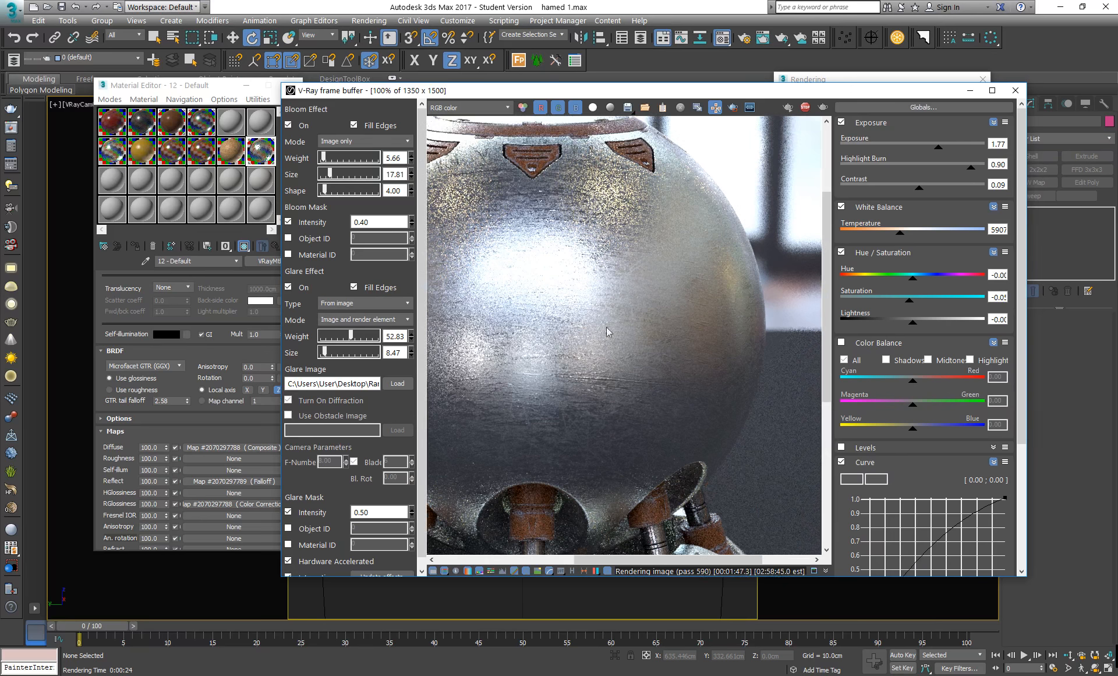
scroll(609, 333, "down", 3)
scroll(680, 317, "up", 3)
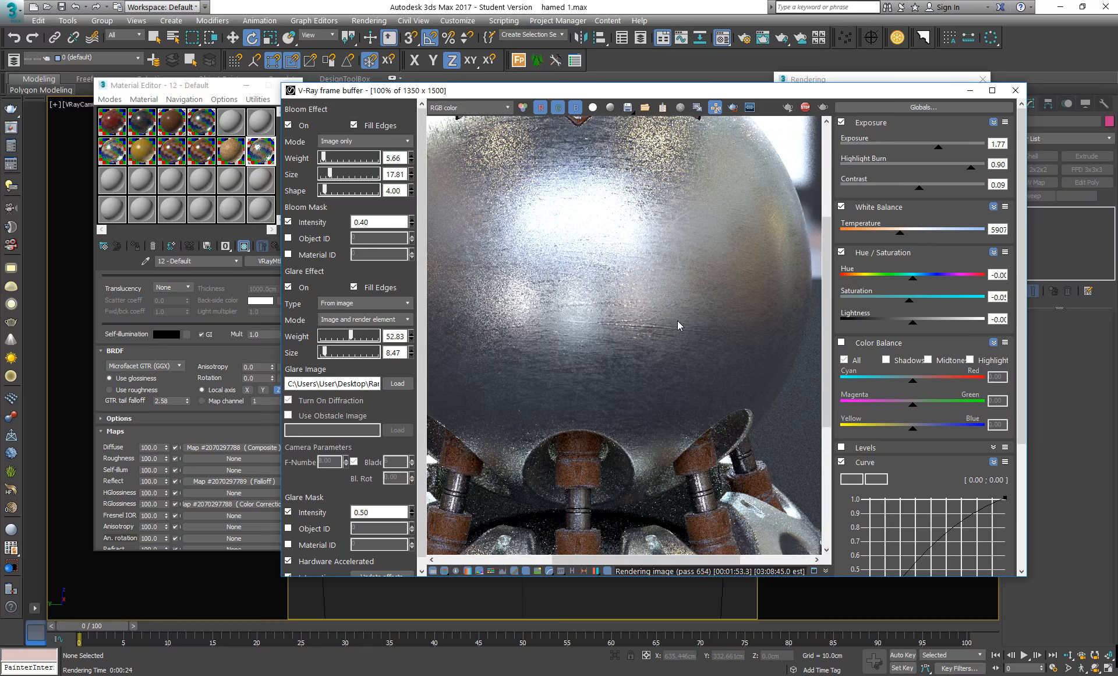
scroll(678, 326, "down", 2)
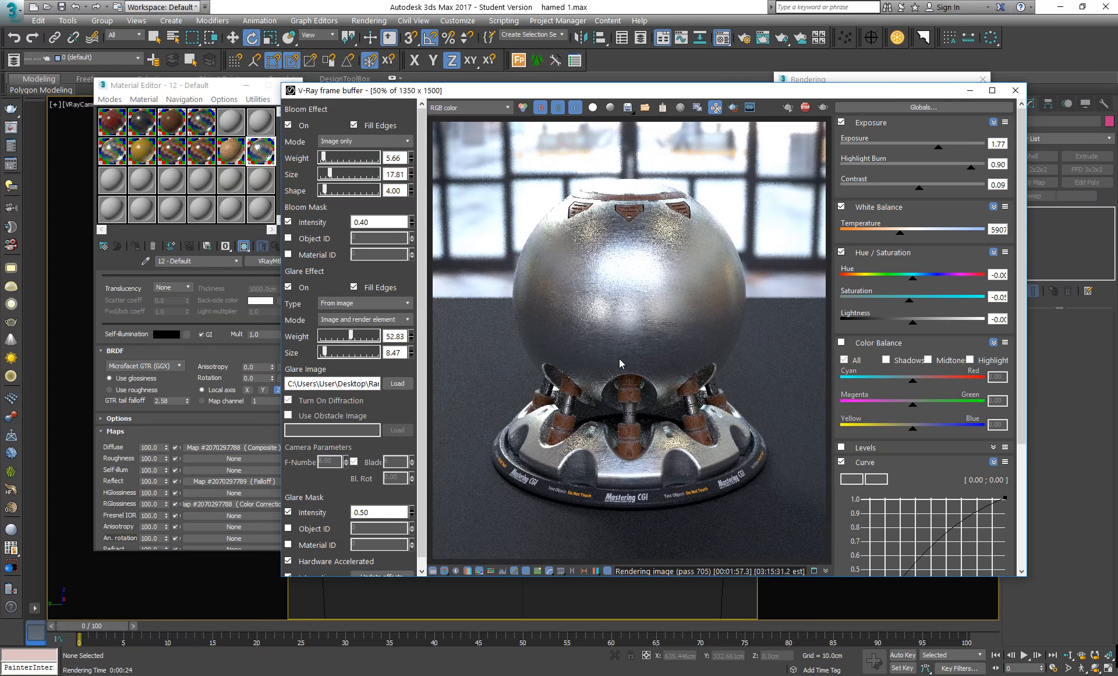
scroll(620, 358, "up", 2)
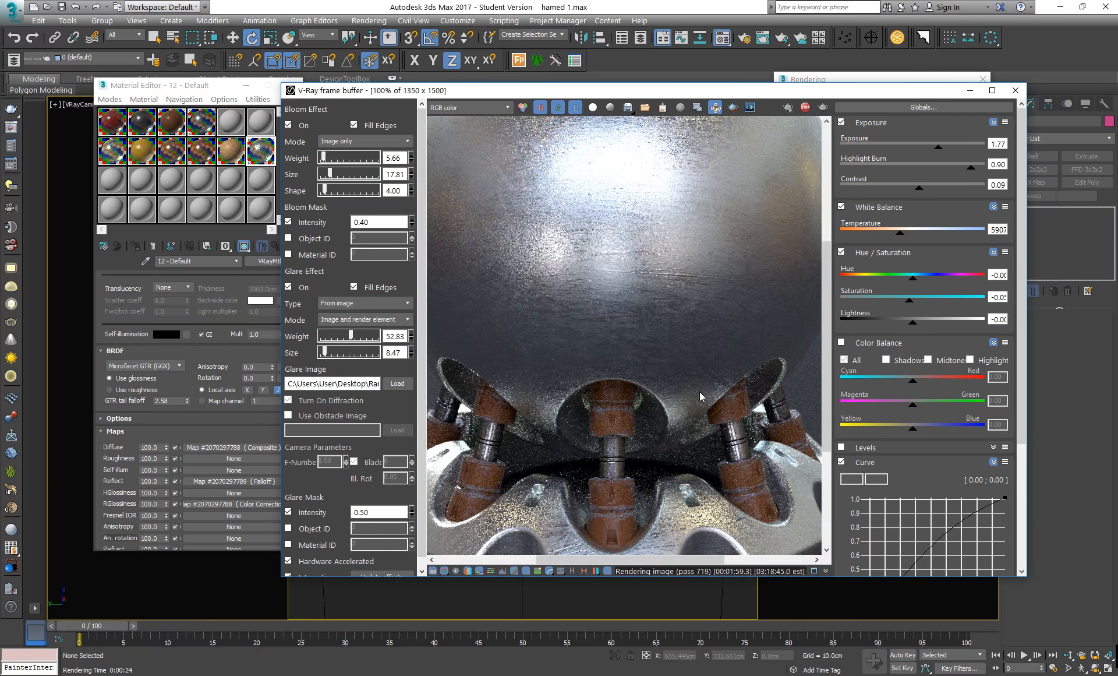
scroll(697, 393, "down", 2)
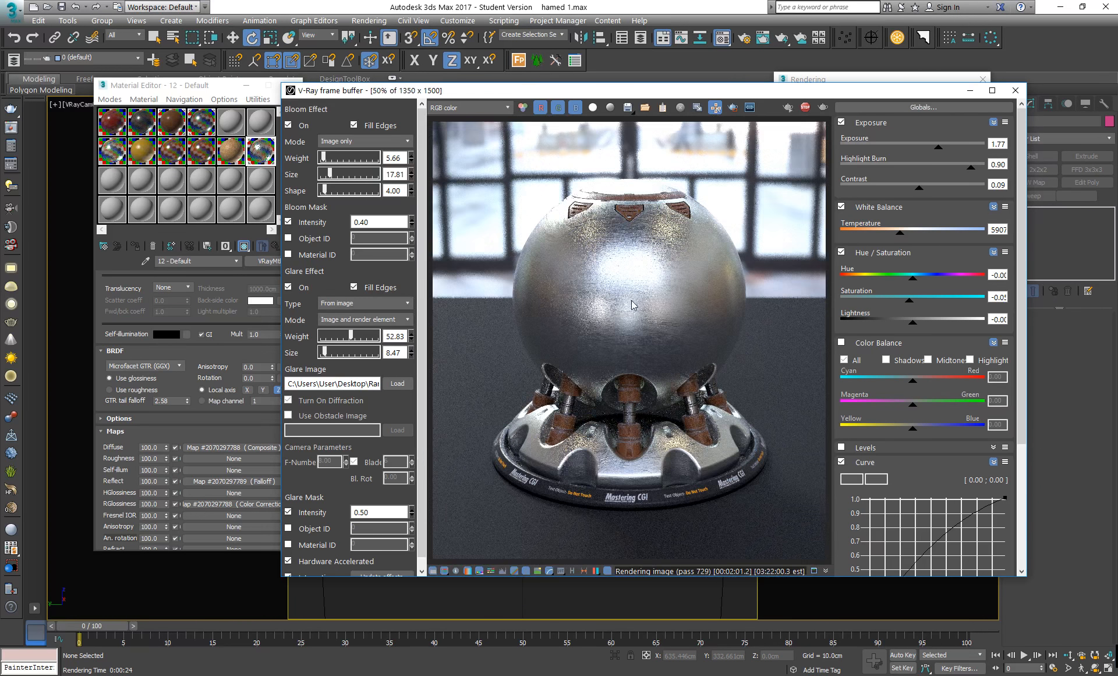
Examine the upper sphere's bright highlights and golden reflections close up, and compare them with the full image
scroll(668, 258, "up", 2)
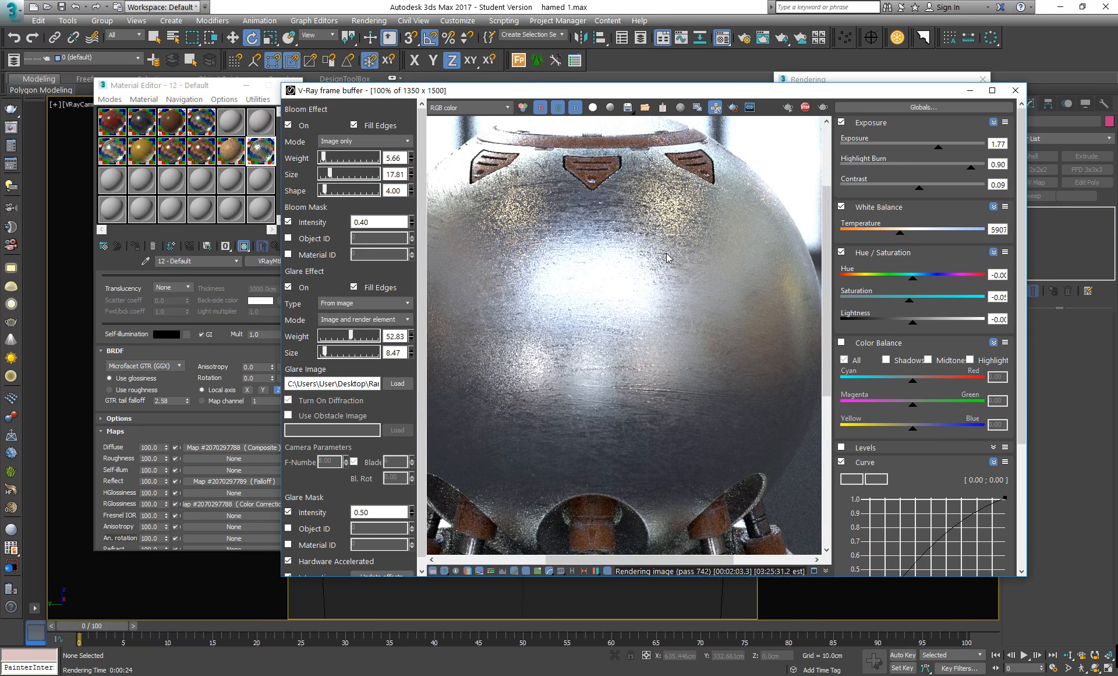
middle_click_drag(668, 258, 641, 315)
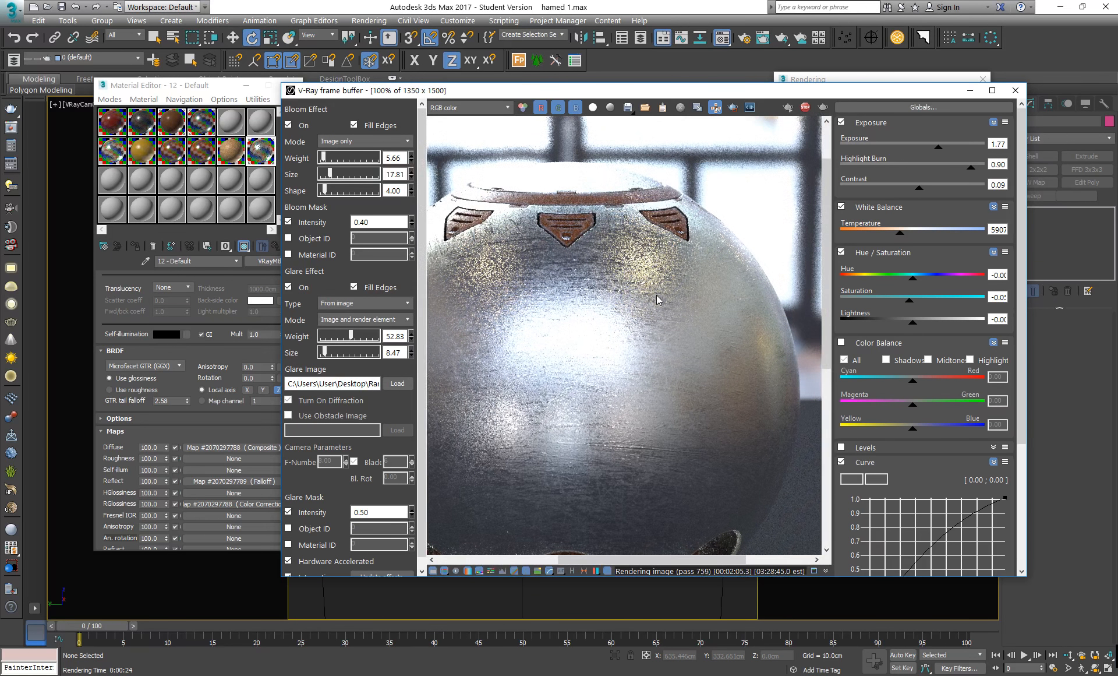
middle_click_drag(672, 269, 645, 309)
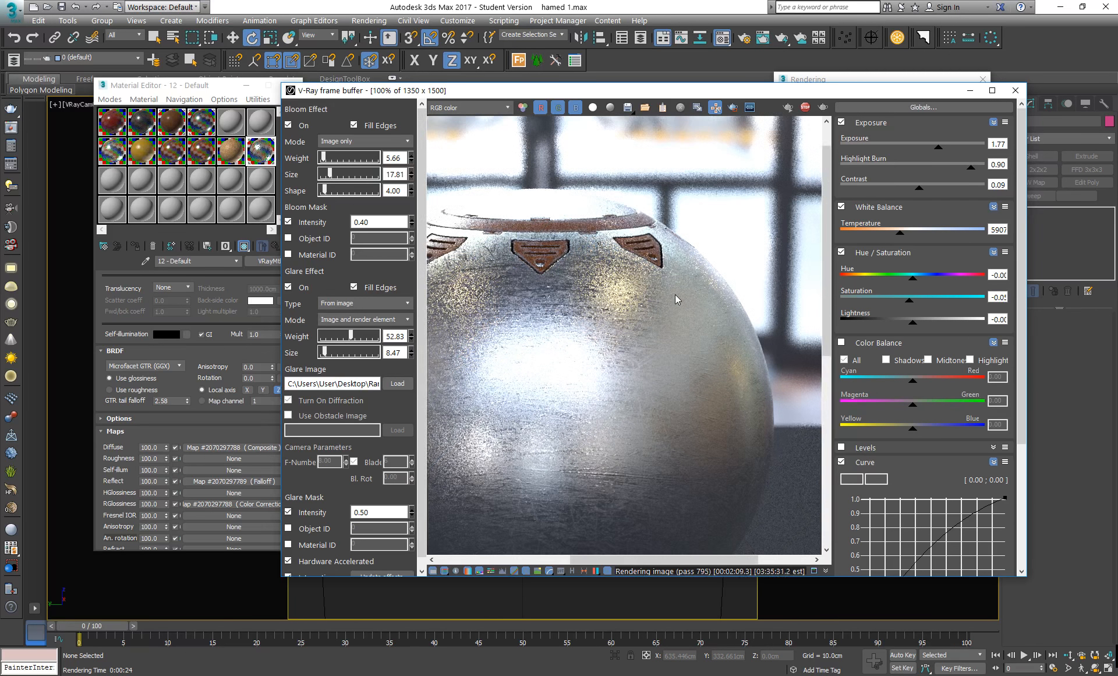
scroll(671, 291, "down", 2)
scroll(680, 236, "up", 2)
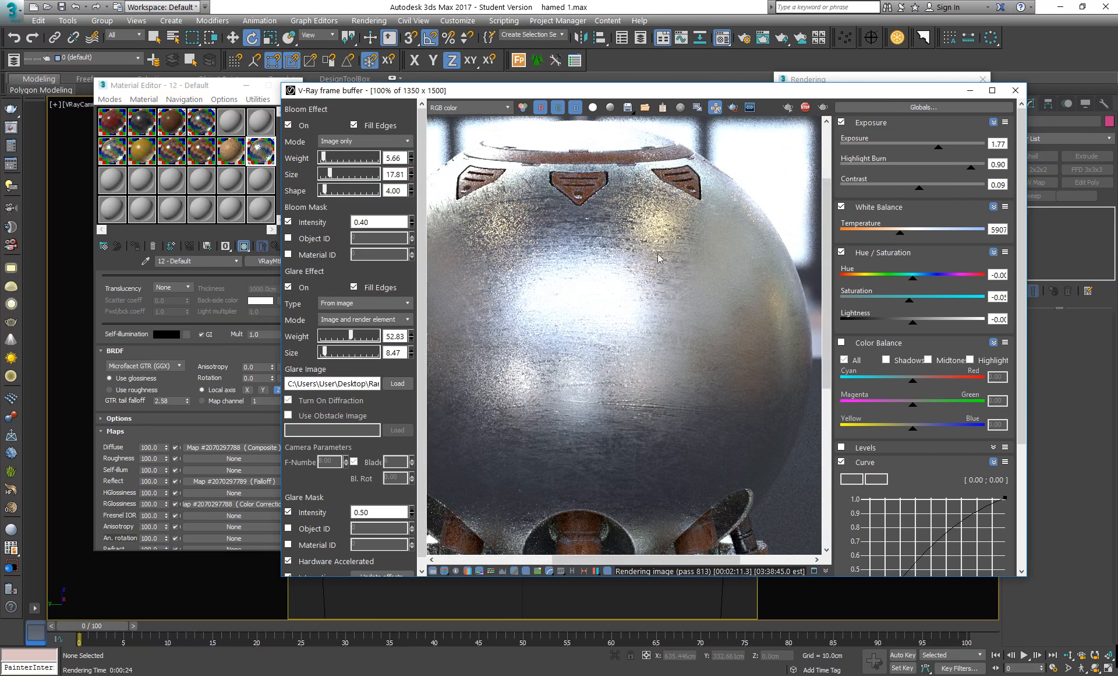
scroll(665, 277, "up", 2)
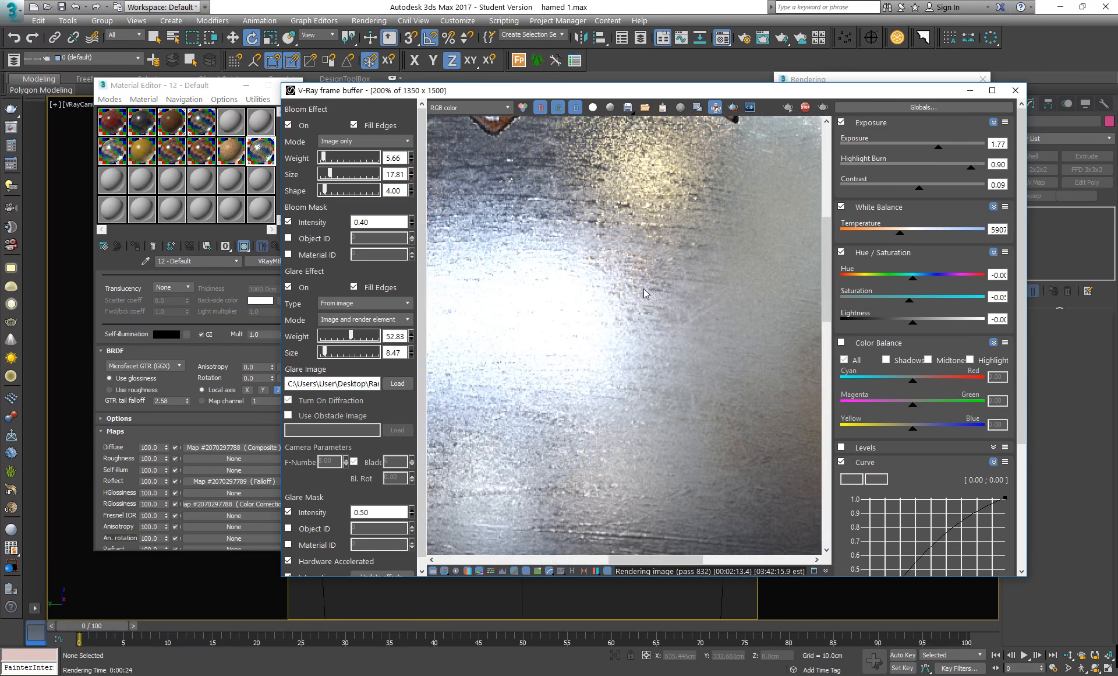
scroll(645, 288, "down", 3)
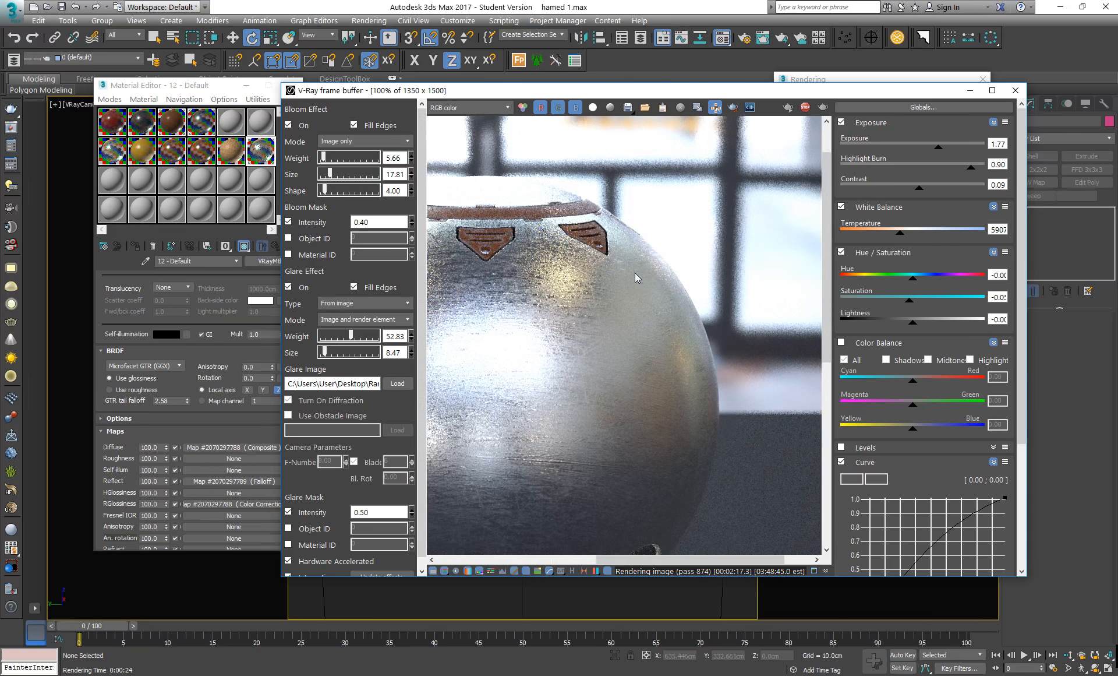
scroll(633, 274, "down", 1)
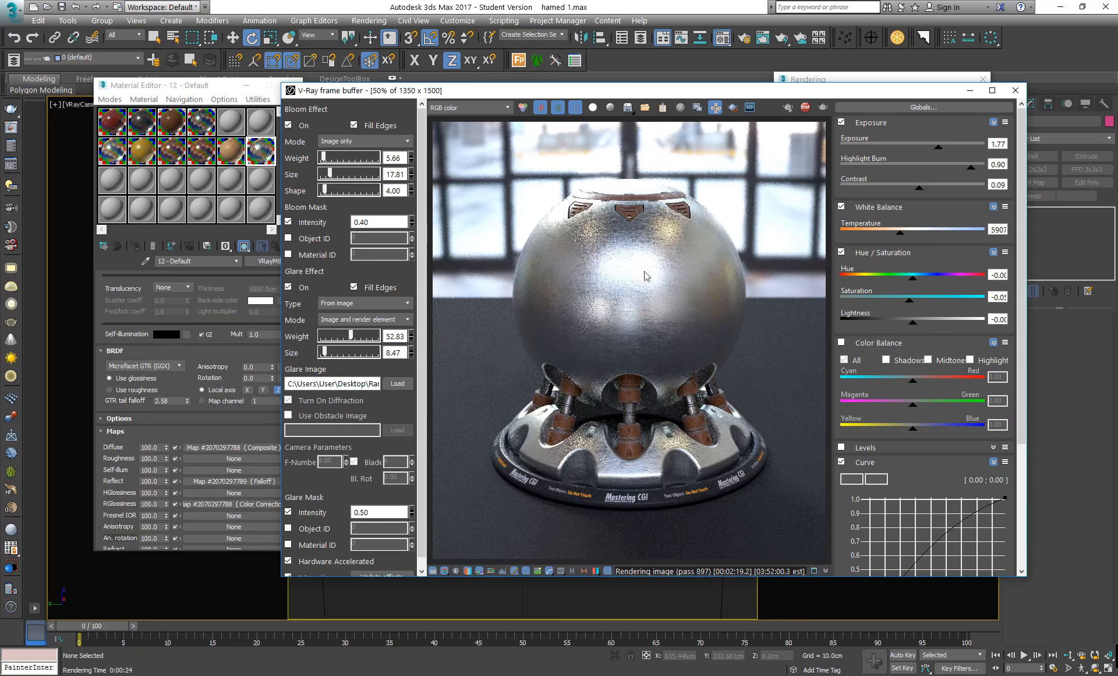
Examine the golden reflections by the sphere's upper vents and the scratches above its lower joints close up, comparing them with the full render
scroll(688, 237, "up", 1)
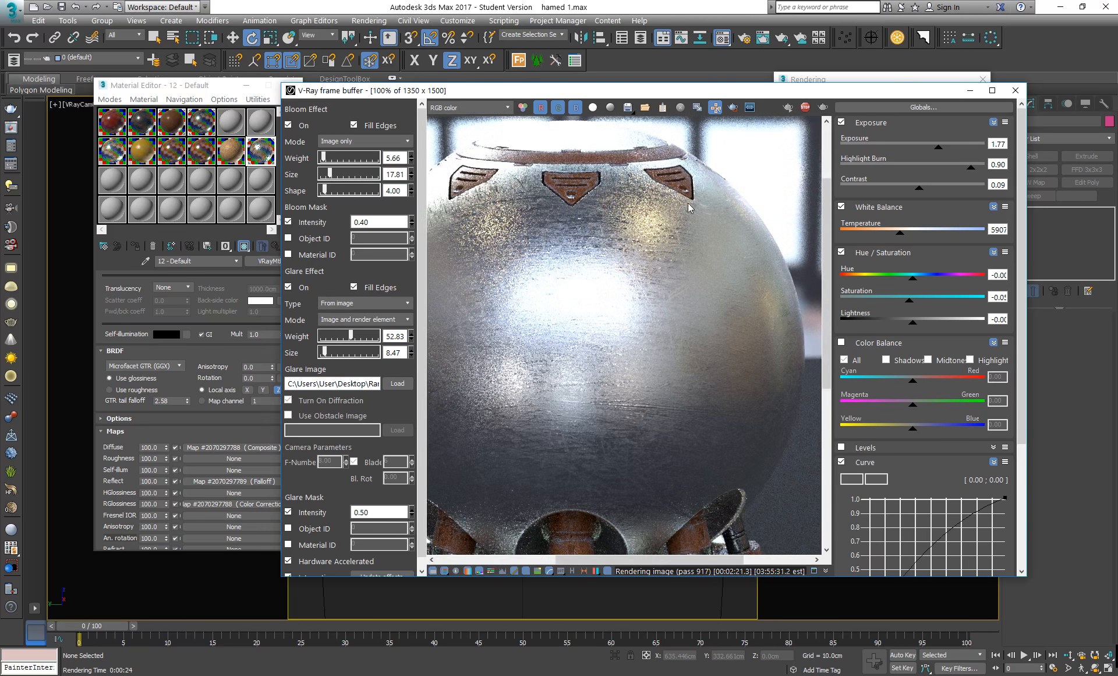
scroll(687, 203, "up", 1)
middle_click_drag(686, 203, 557, 345)
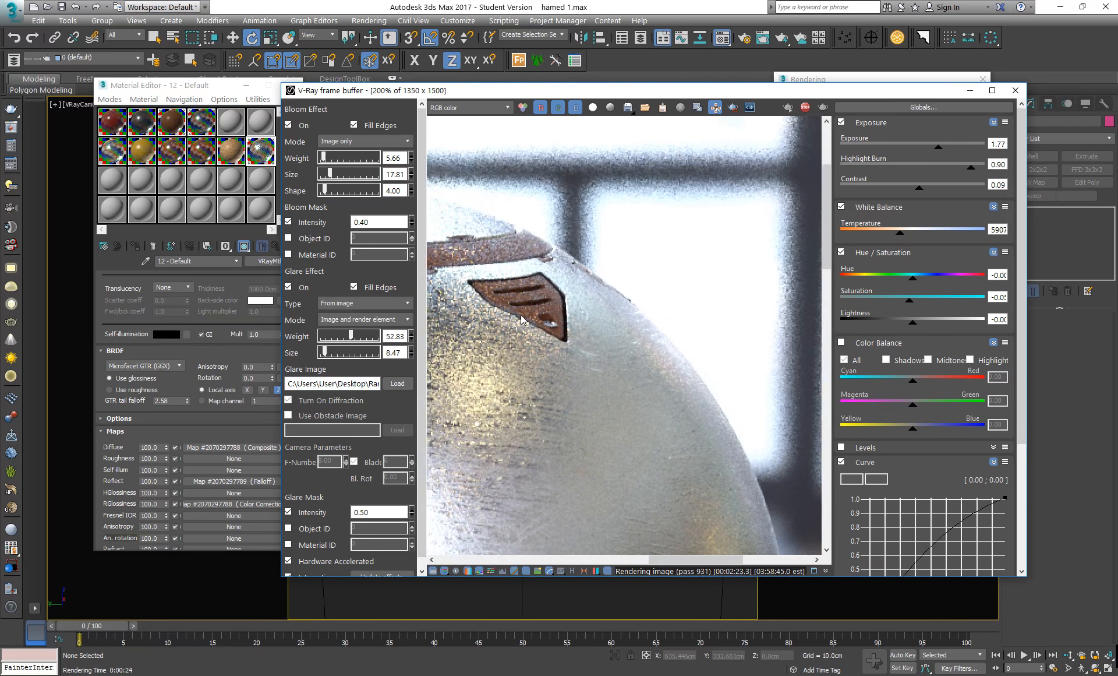
scroll(547, 338, "down", 1)
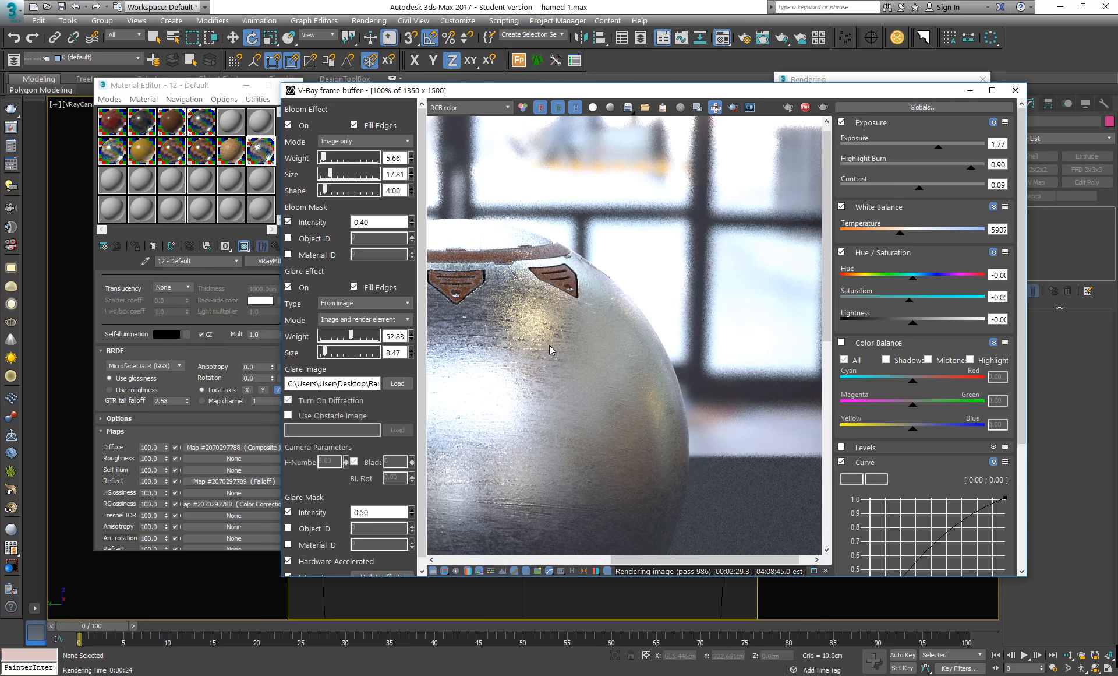
scroll(550, 345, "down", 1)
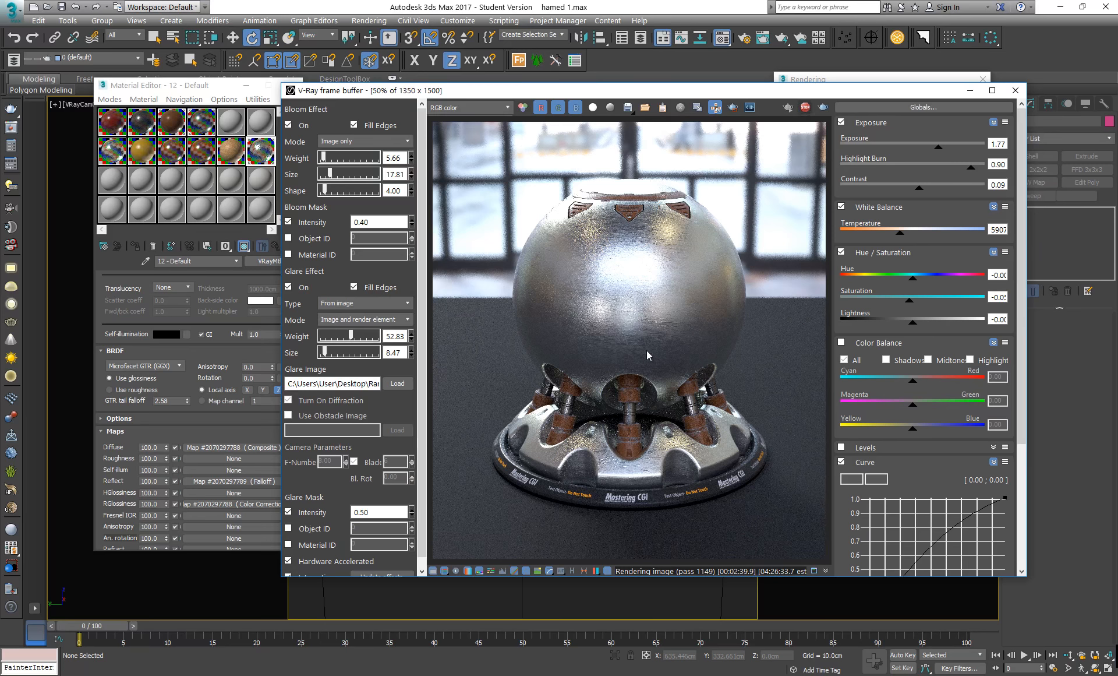
scroll(713, 383, "up", 3)
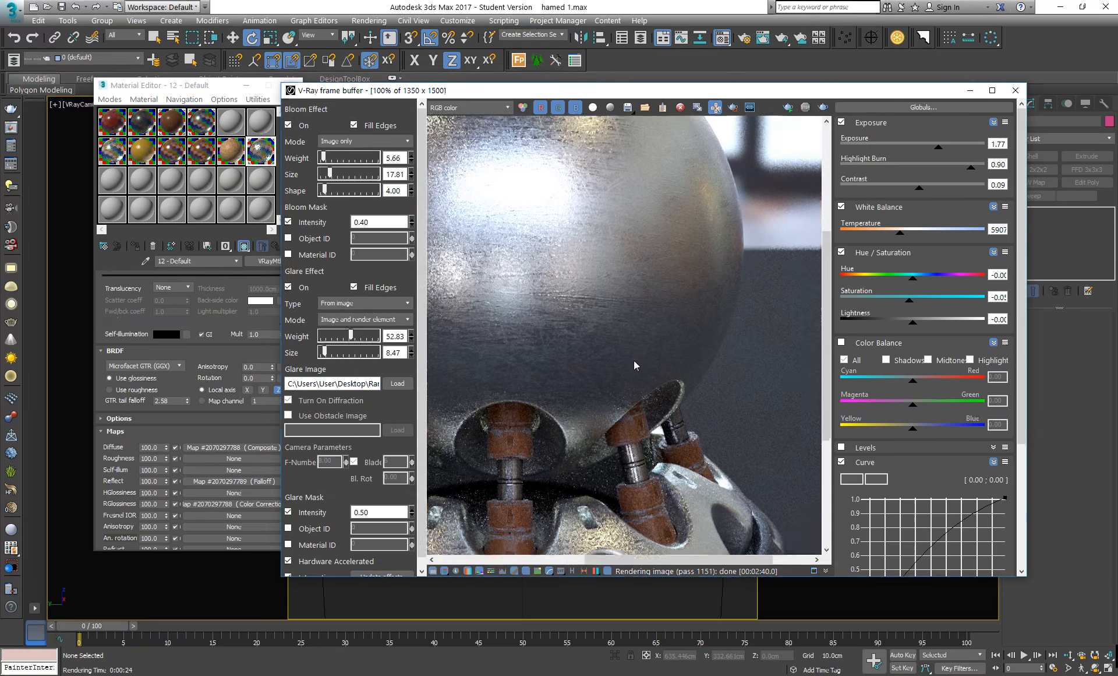
middle_click_drag(518, 389, 623, 329)
scroll(606, 286, "down", 3)
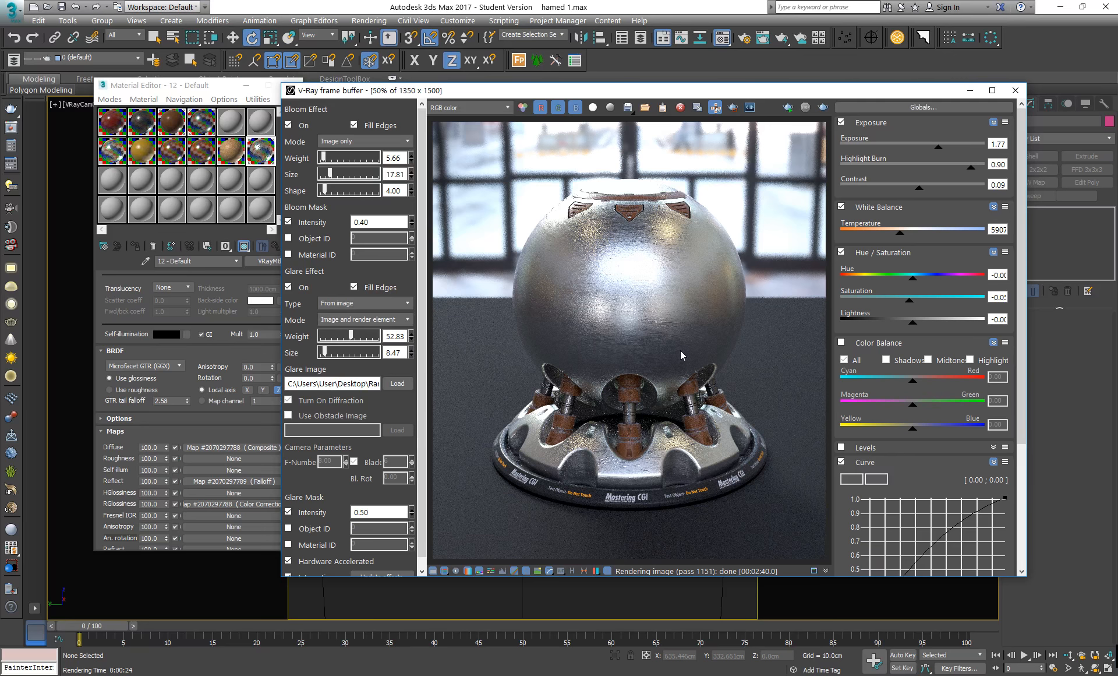
Arrange the V-Ray frame buffer and Material Editor side by side, and close the enlarged material preview
left_click_drag(546, 94, 631, 66)
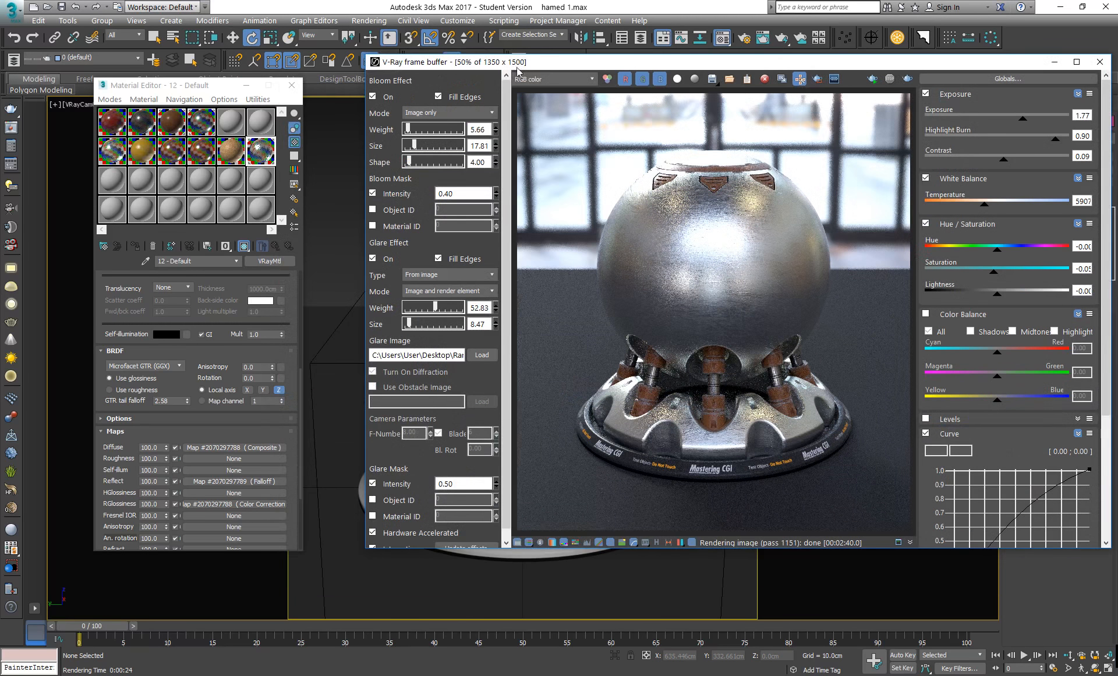
left_click_drag(182, 90, 236, 65)
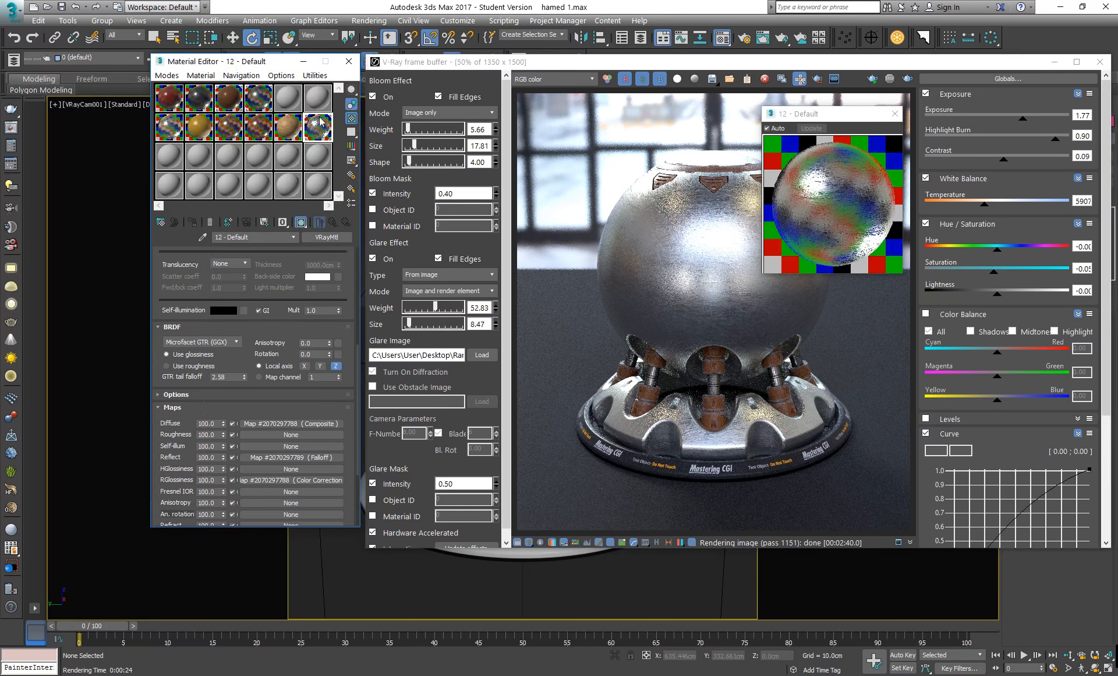
left_click(894, 115)
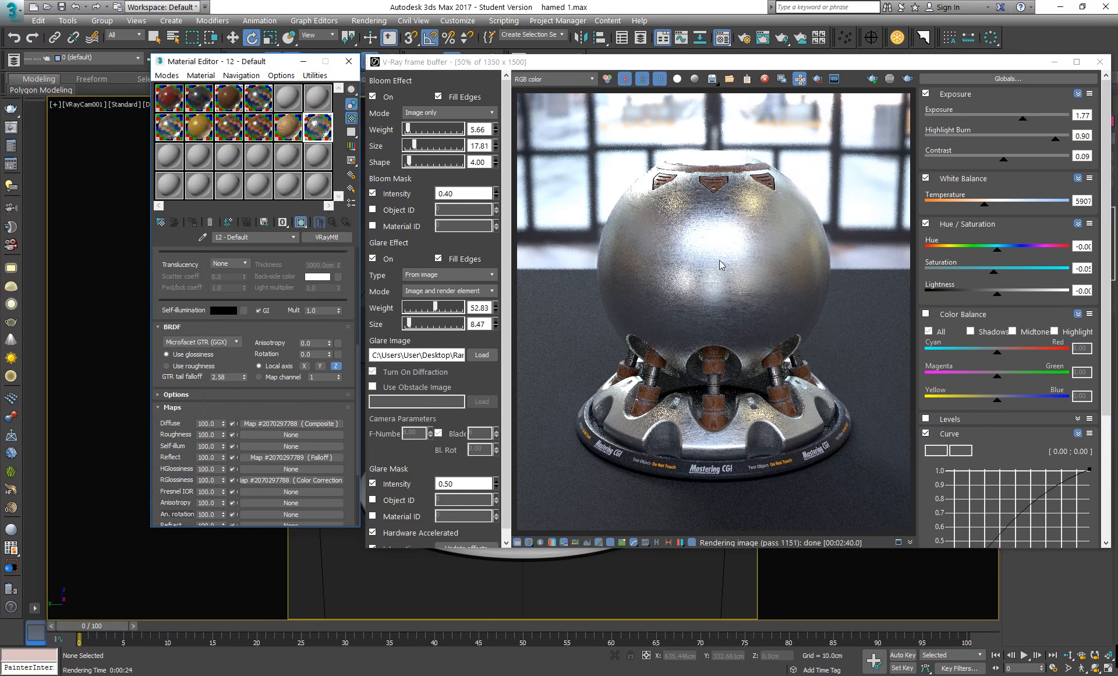